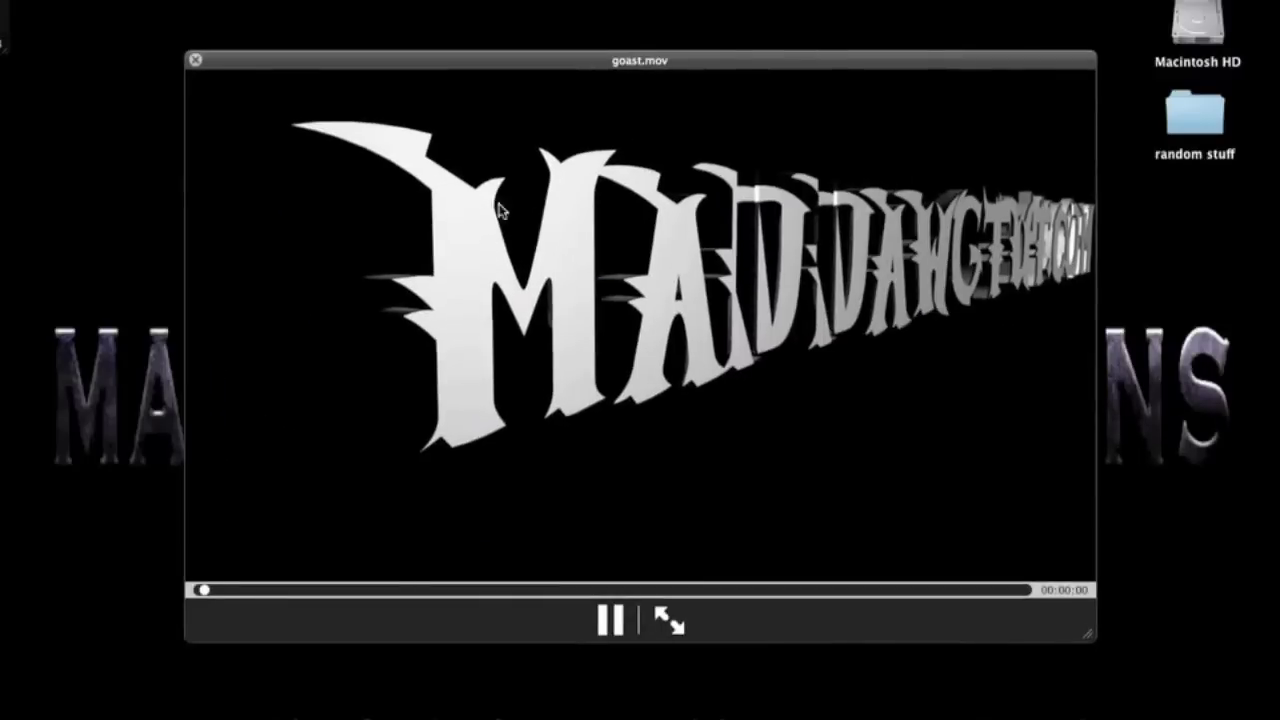
- Jump goast.mov's preview near the end of the clip in QuickTime Player
left_click(1011, 591)
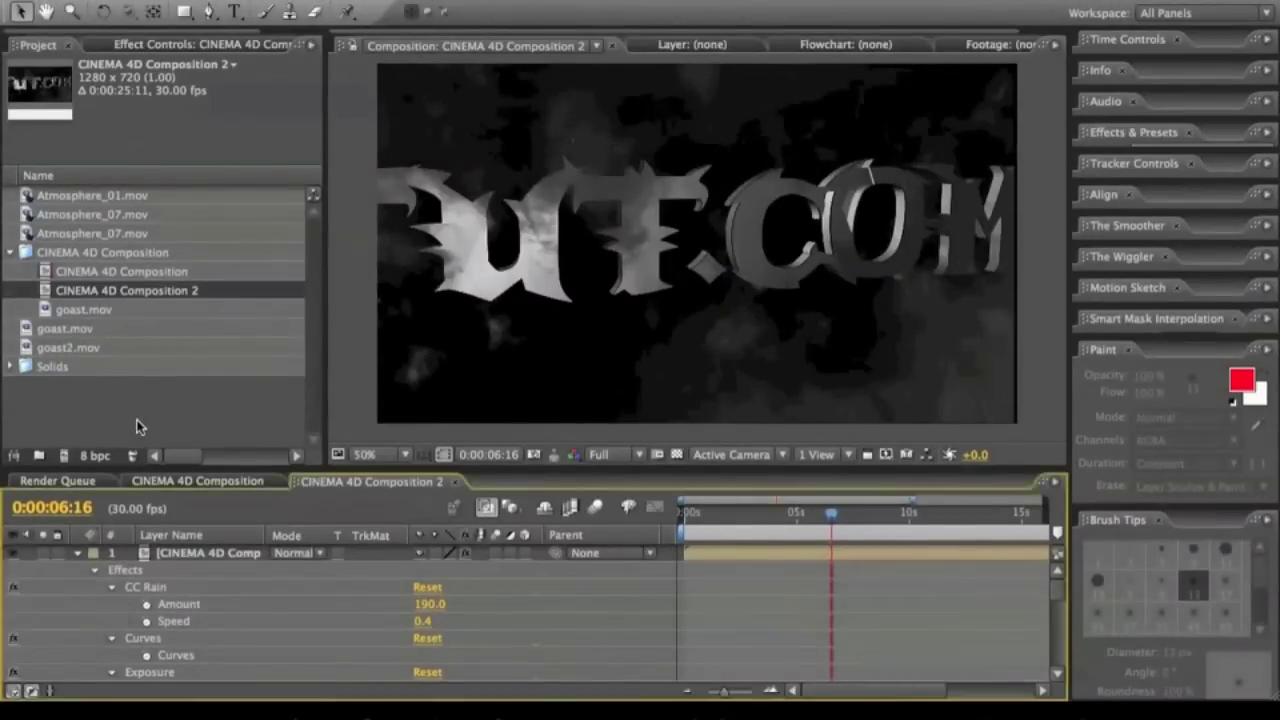
- Start a new empty After Effects project
left_click(233, 485)
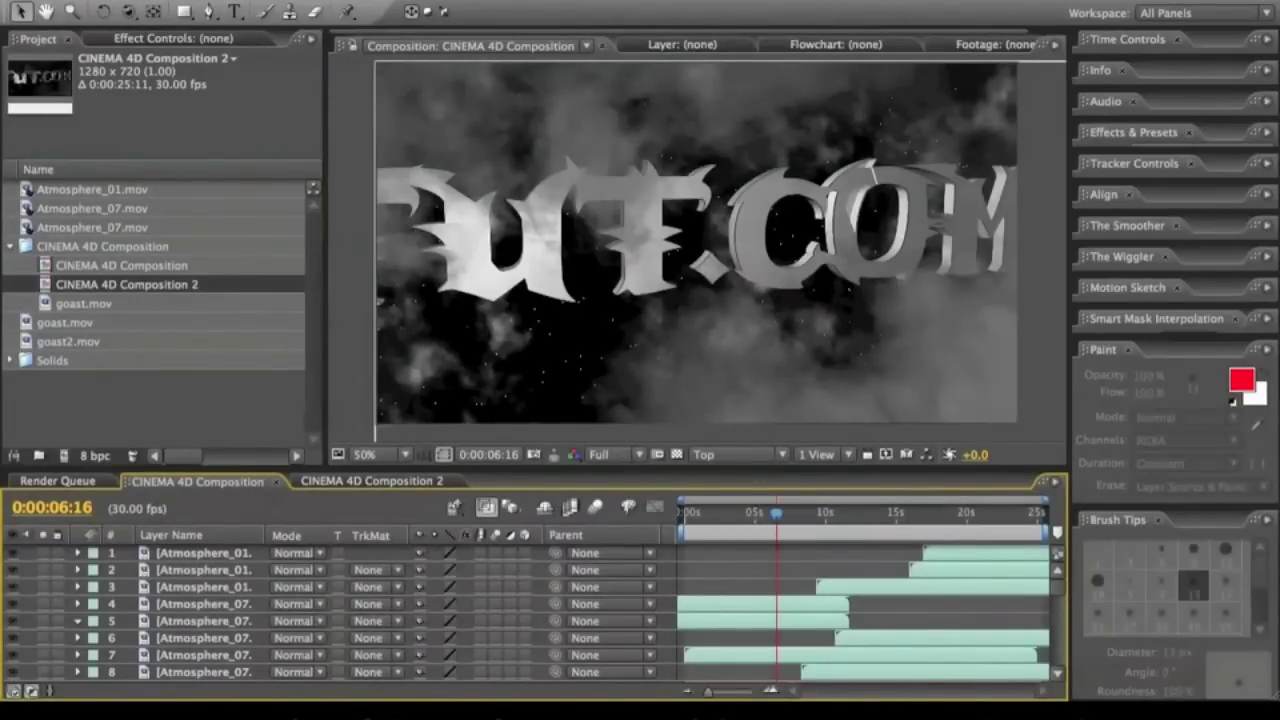
left_click(175, 0)
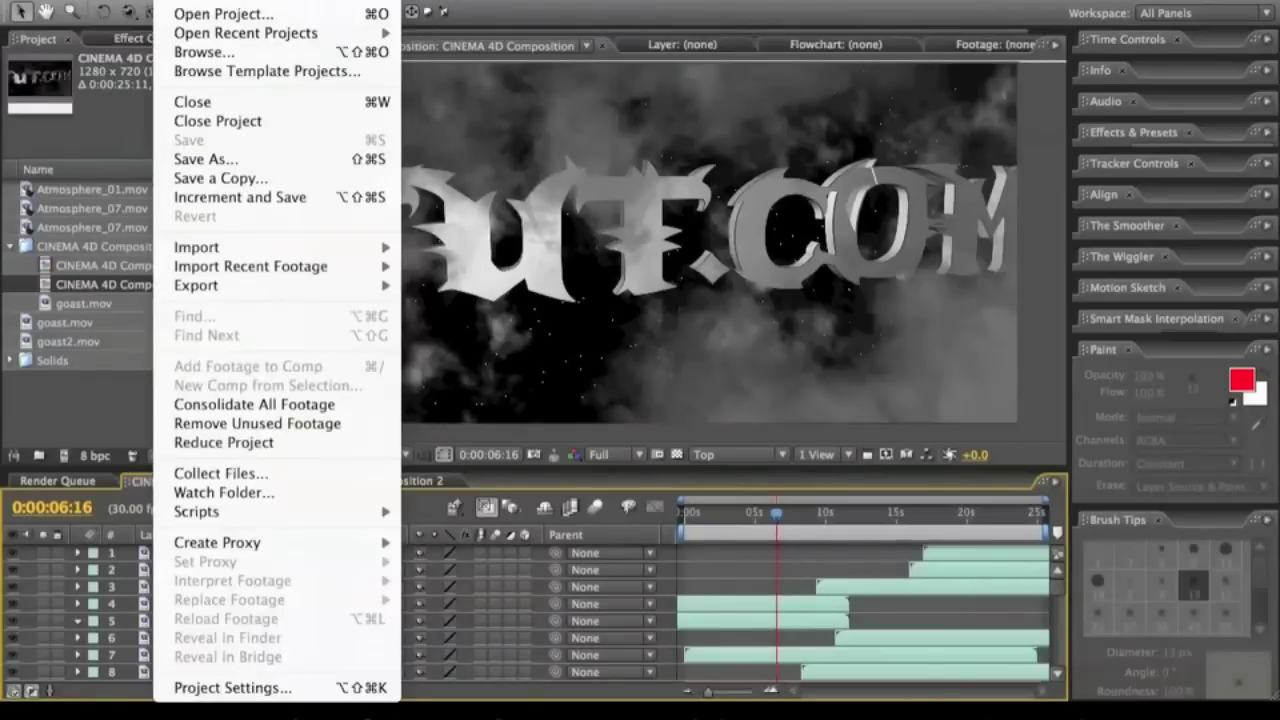
mouse_move(180, 4)
left_click(470, 4)
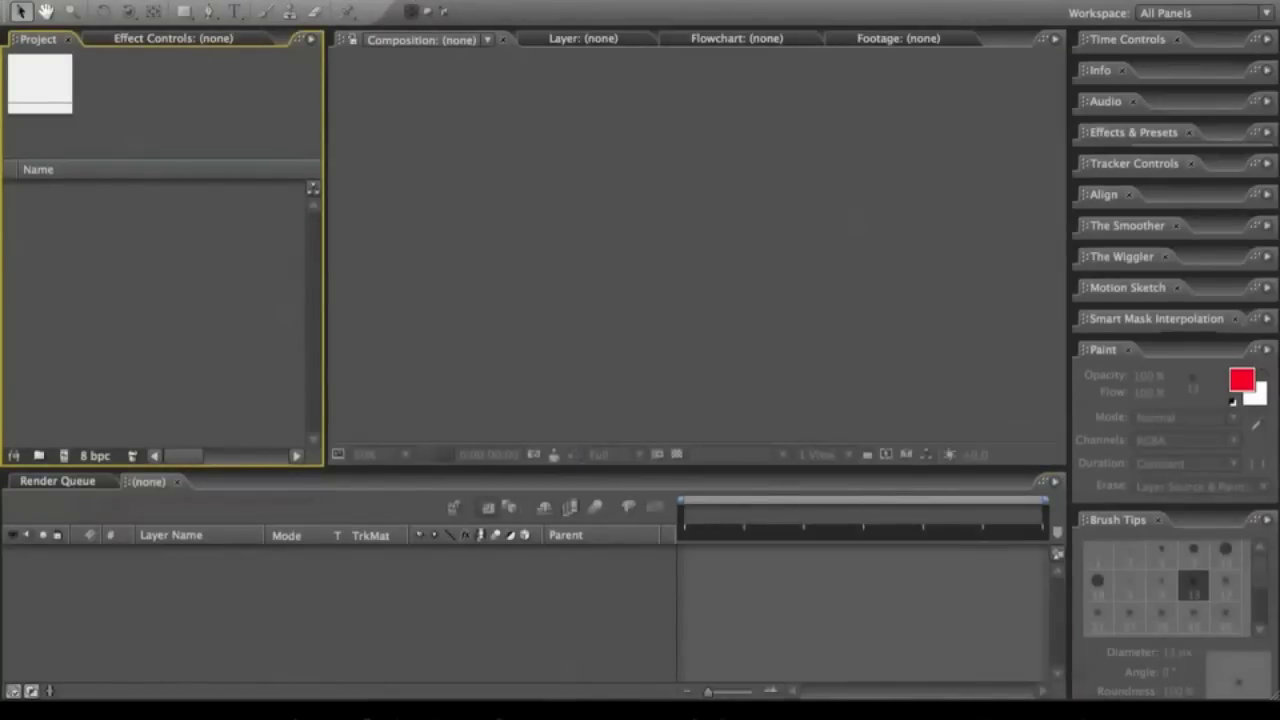
- Import the goast file from the Desktop, with Enable set to All Files
left_click(175, 0)
mouse_move(201, 250)
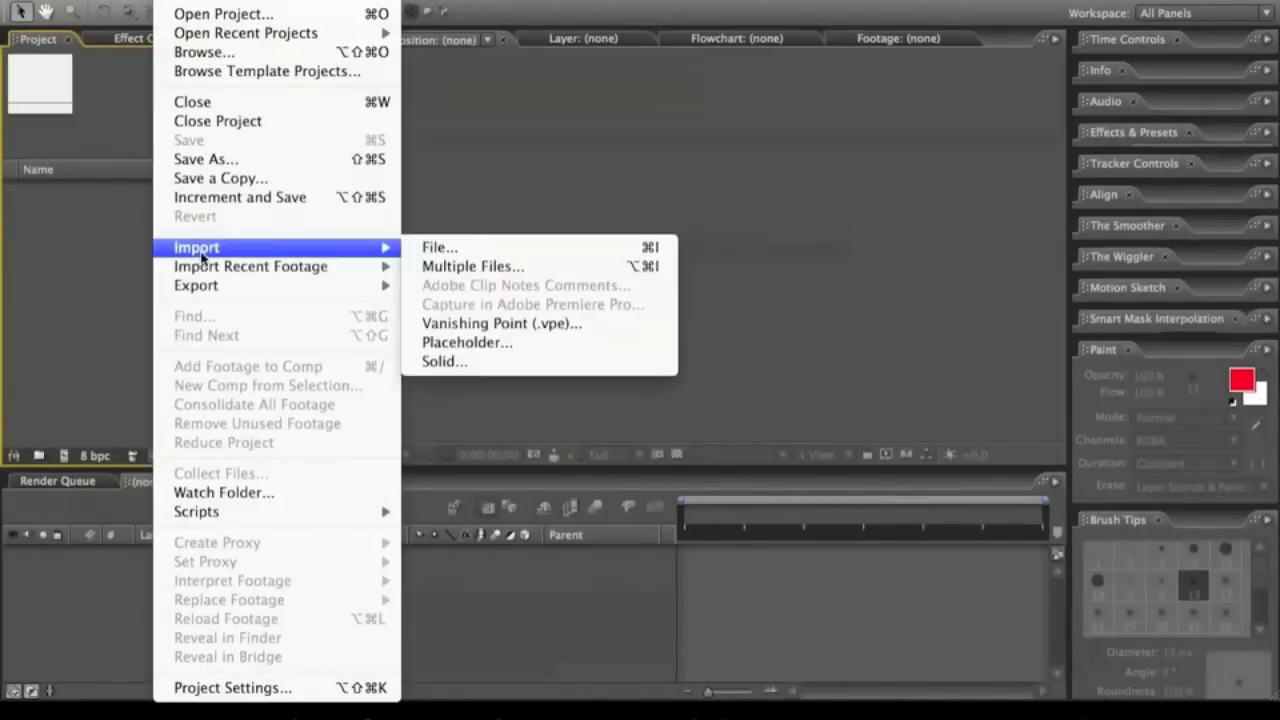
left_click(516, 250)
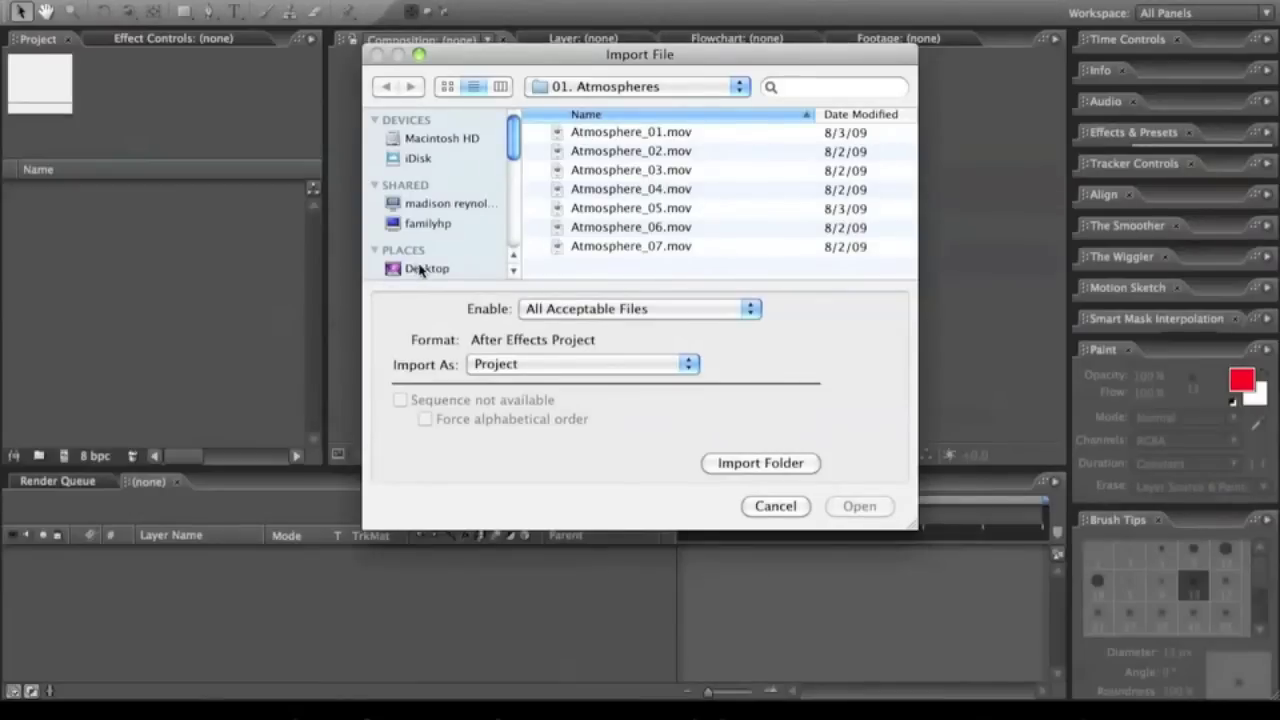
left_click(421, 270)
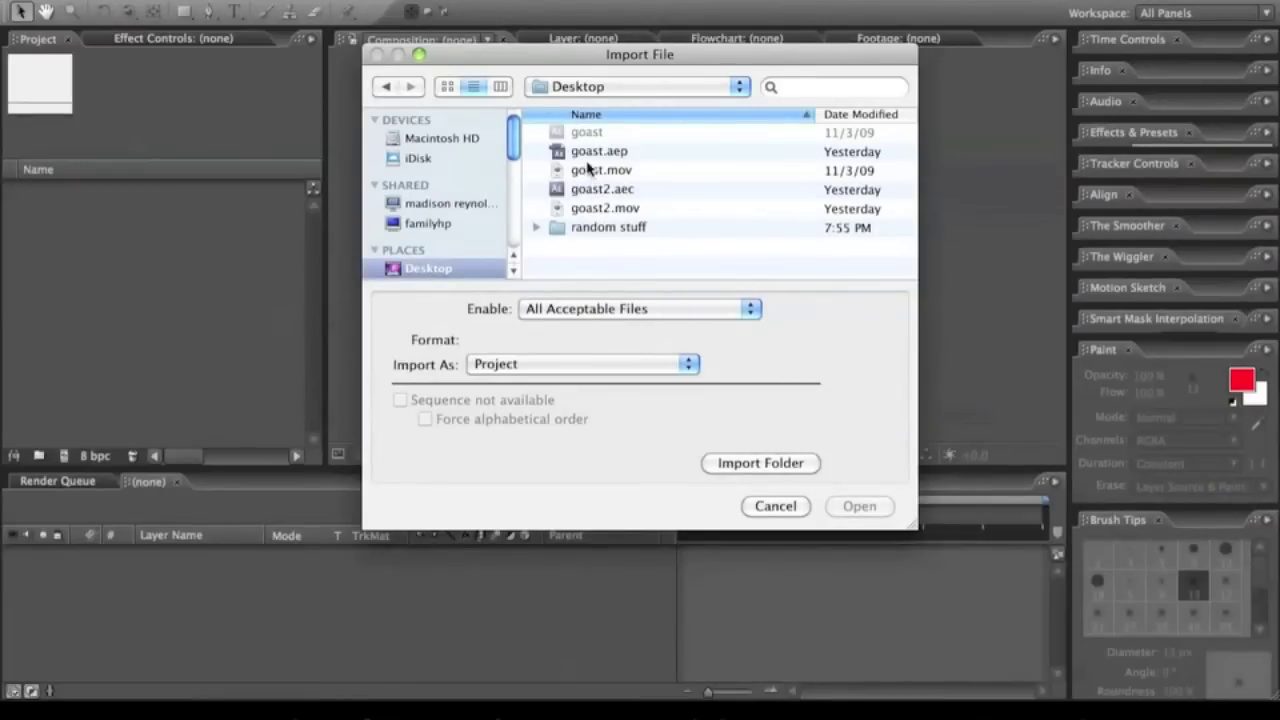
left_click(580, 309)
left_click(550, 290)
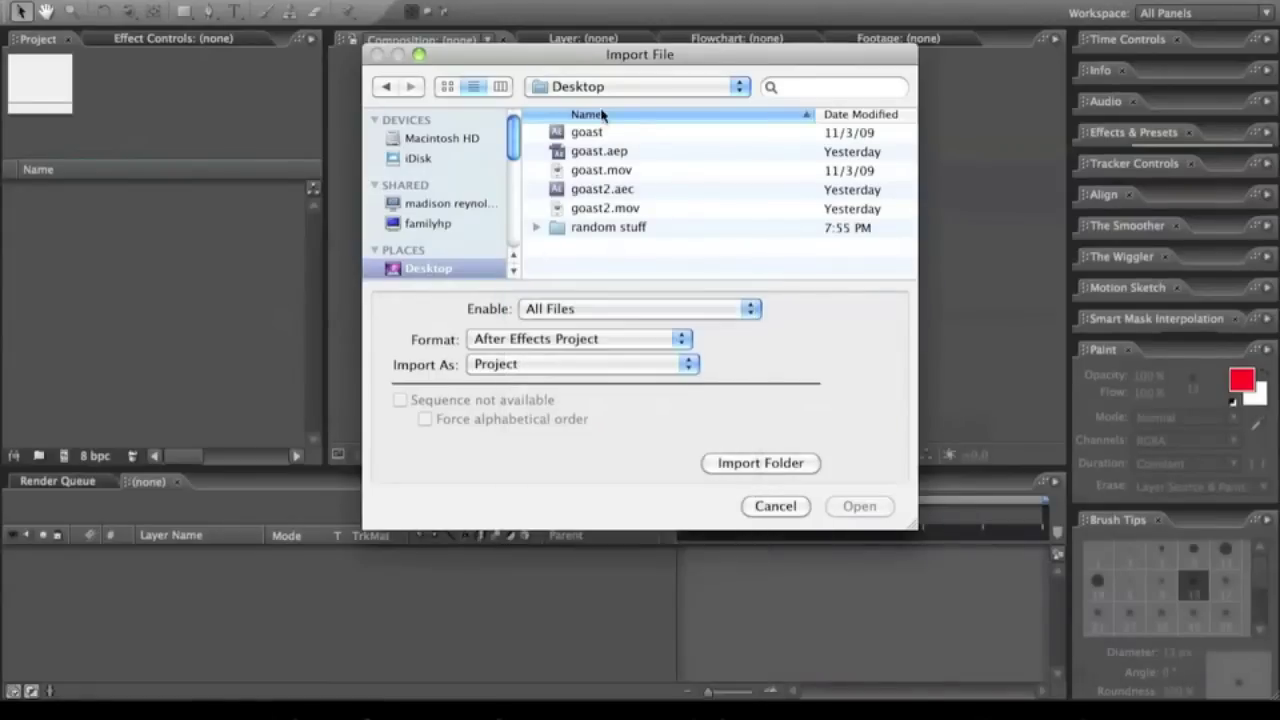
left_click(594, 132)
double_click(594, 132)
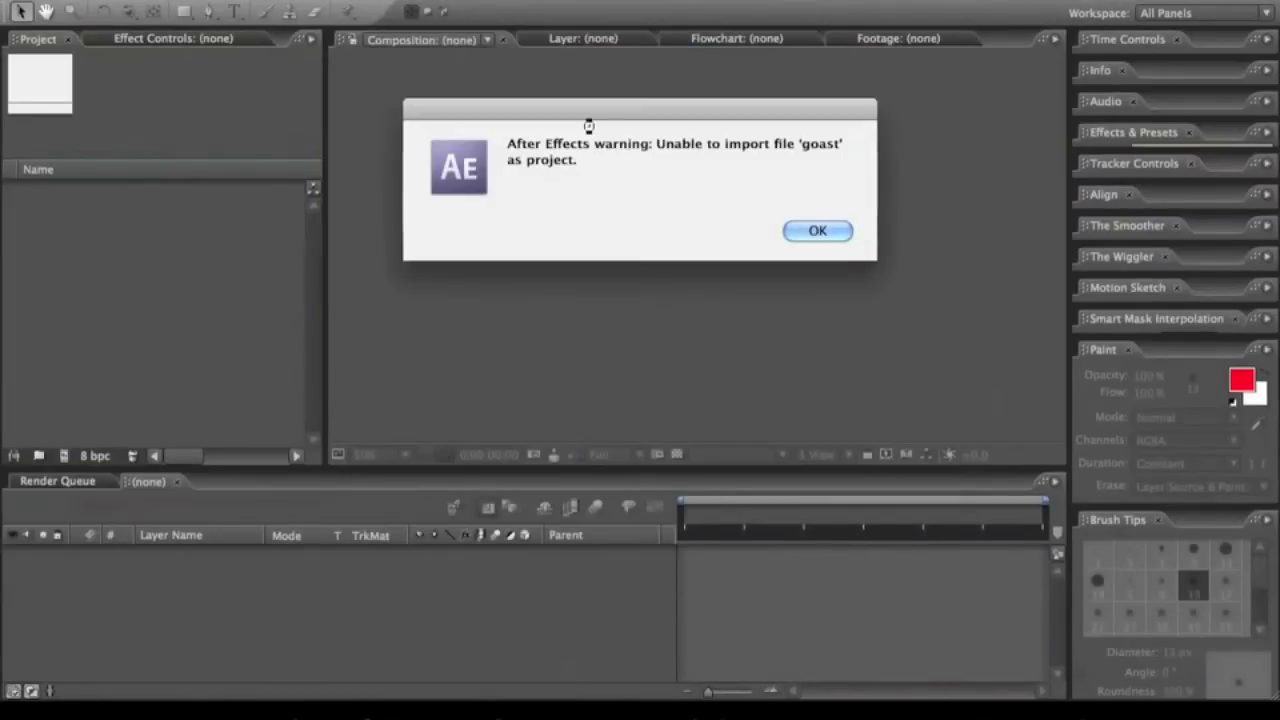
- Dismiss the import failure warning and return to After Effects
left_click(815, 230)
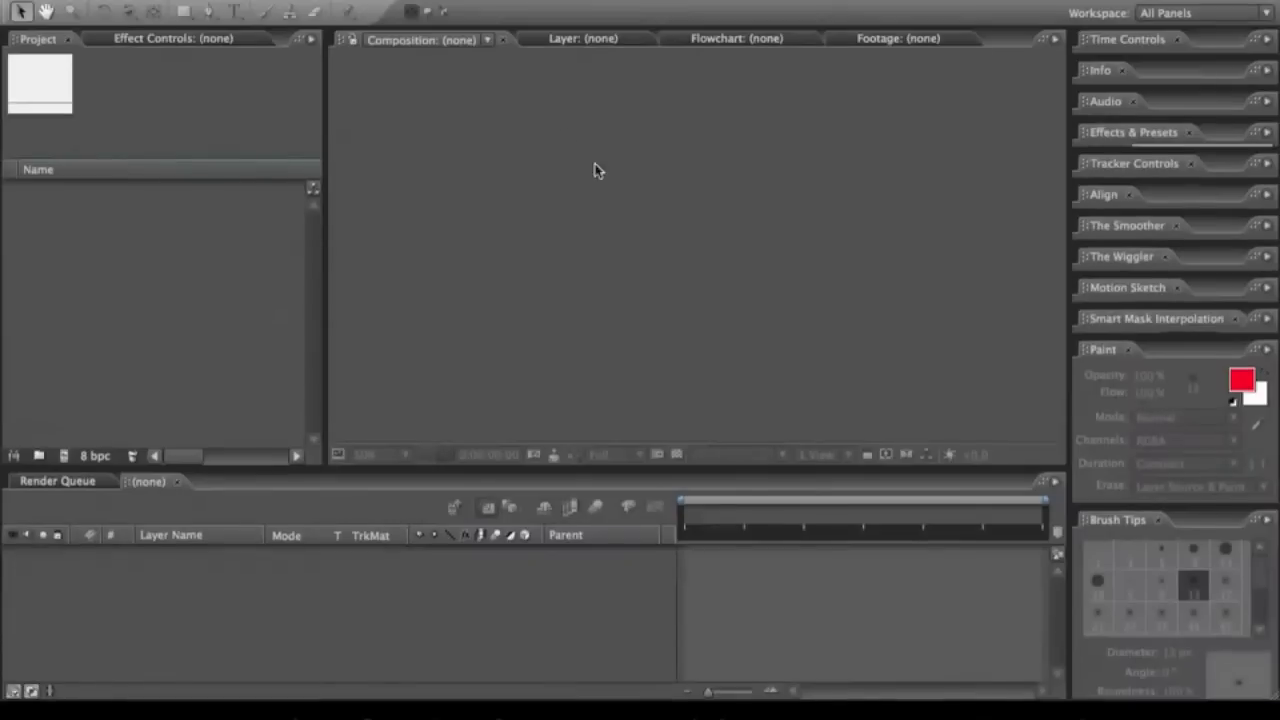
left_click(130, 1)
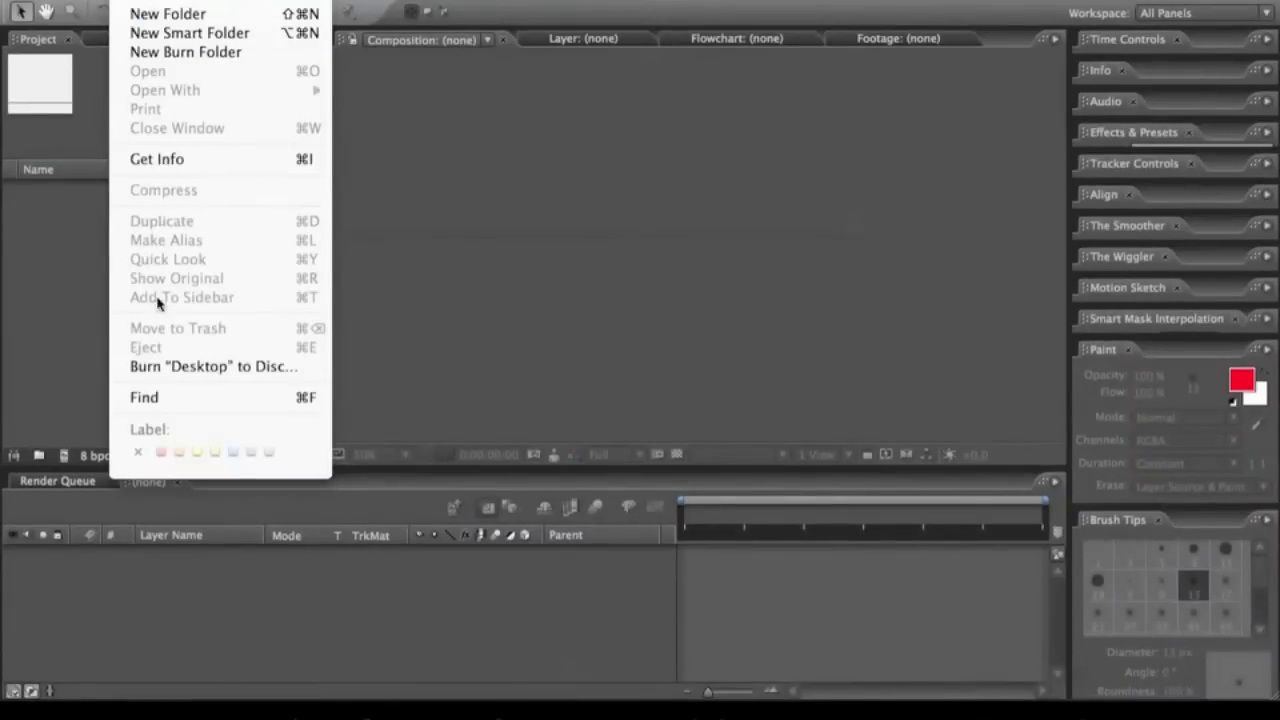
left_click(55, 366)
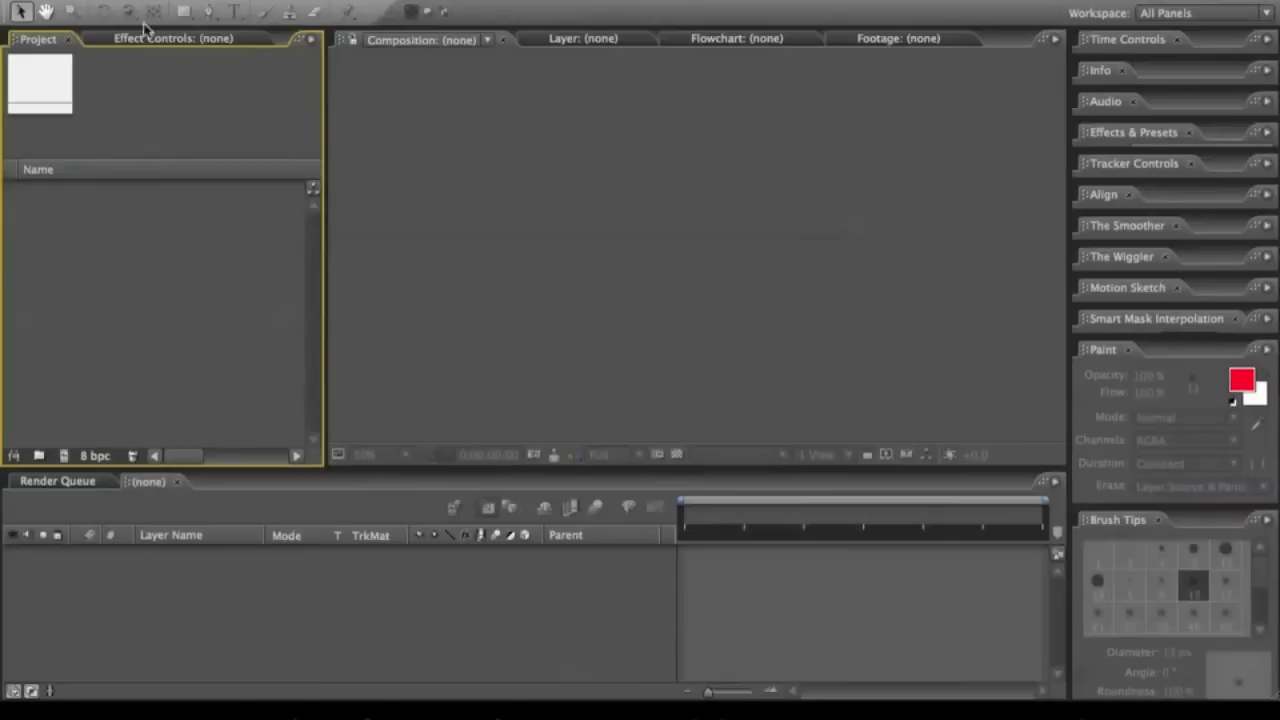
- Import goast.aec from the Desktop into the project
left_click(170, 1)
mouse_move(245, 249)
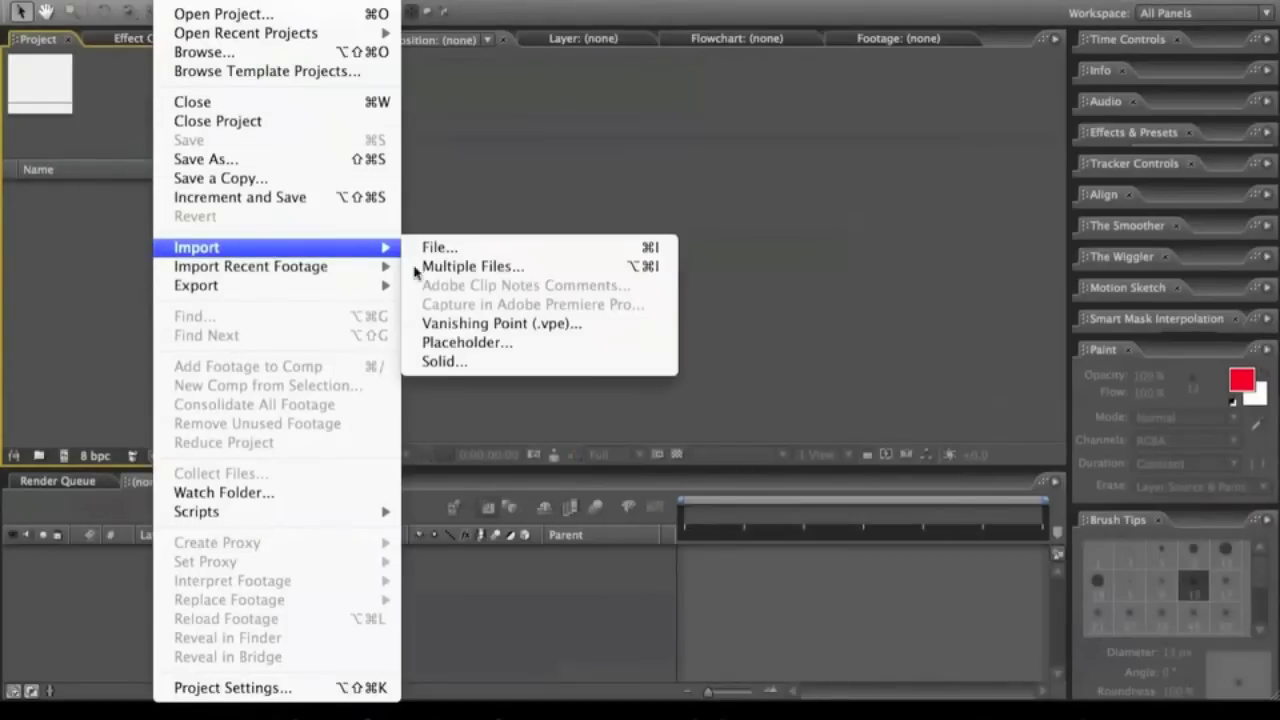
left_click(537, 249)
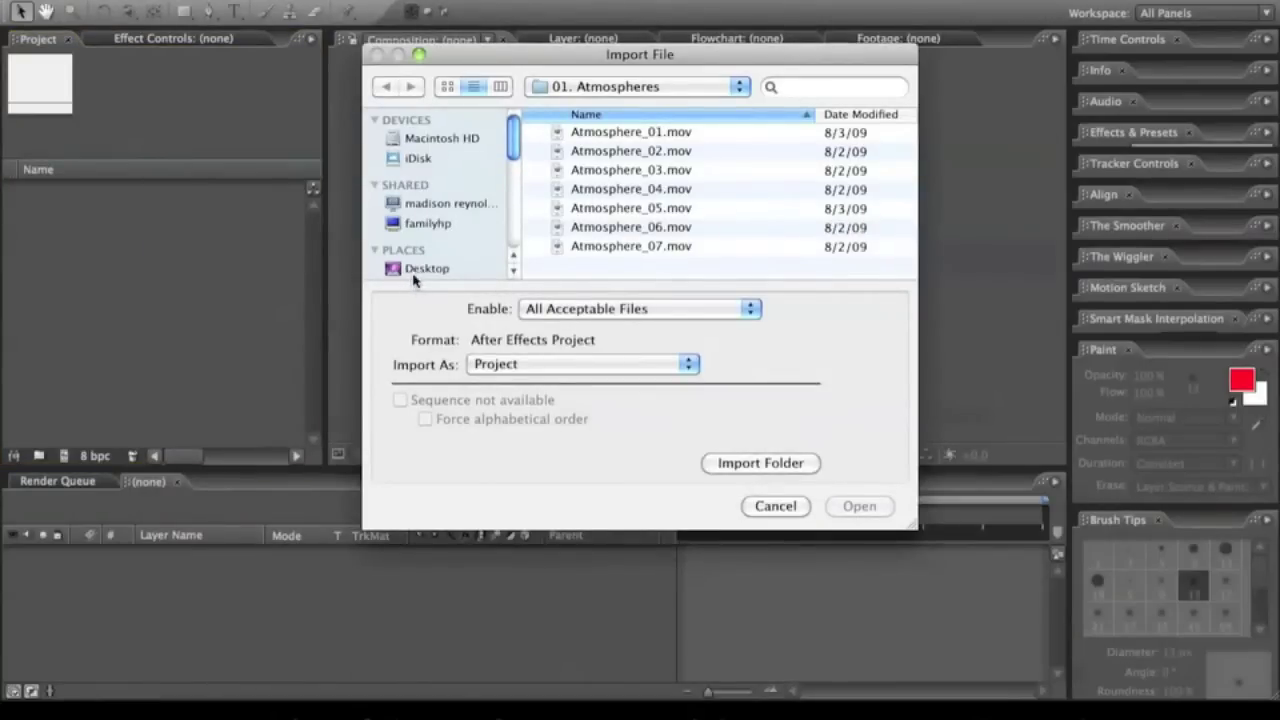
left_click(413, 272)
left_click(600, 132)
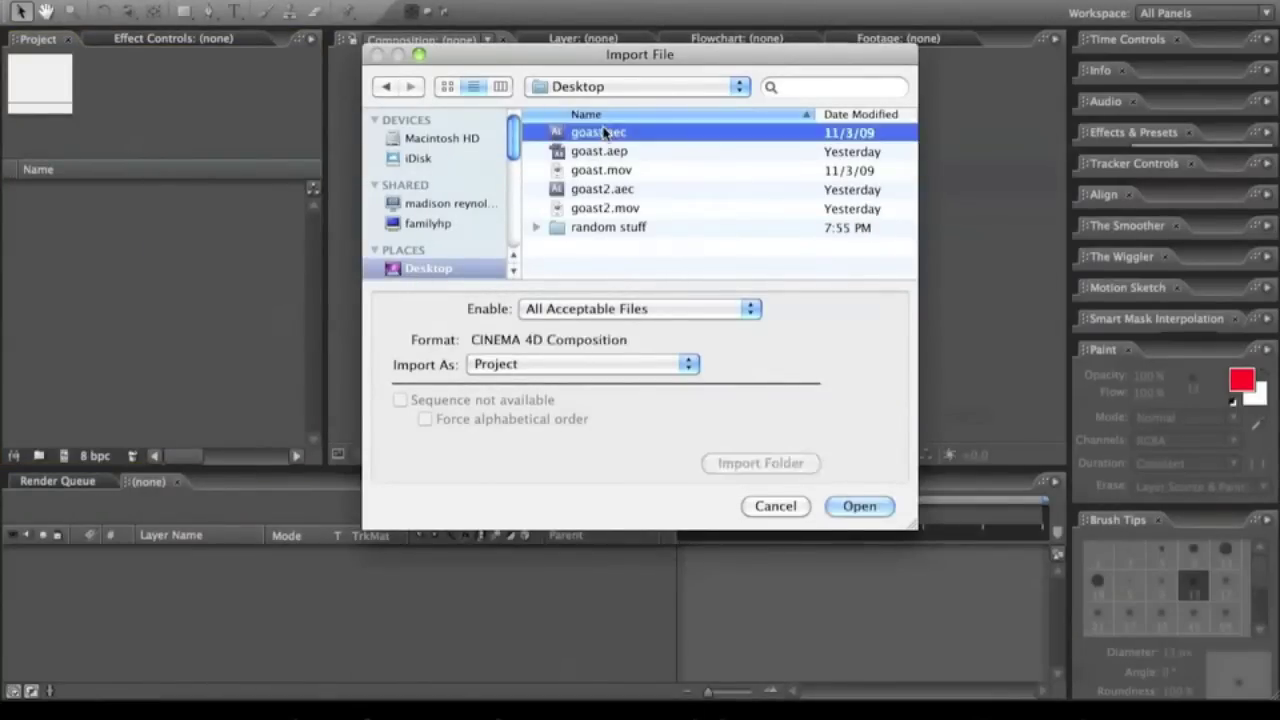
left_click(853, 506)
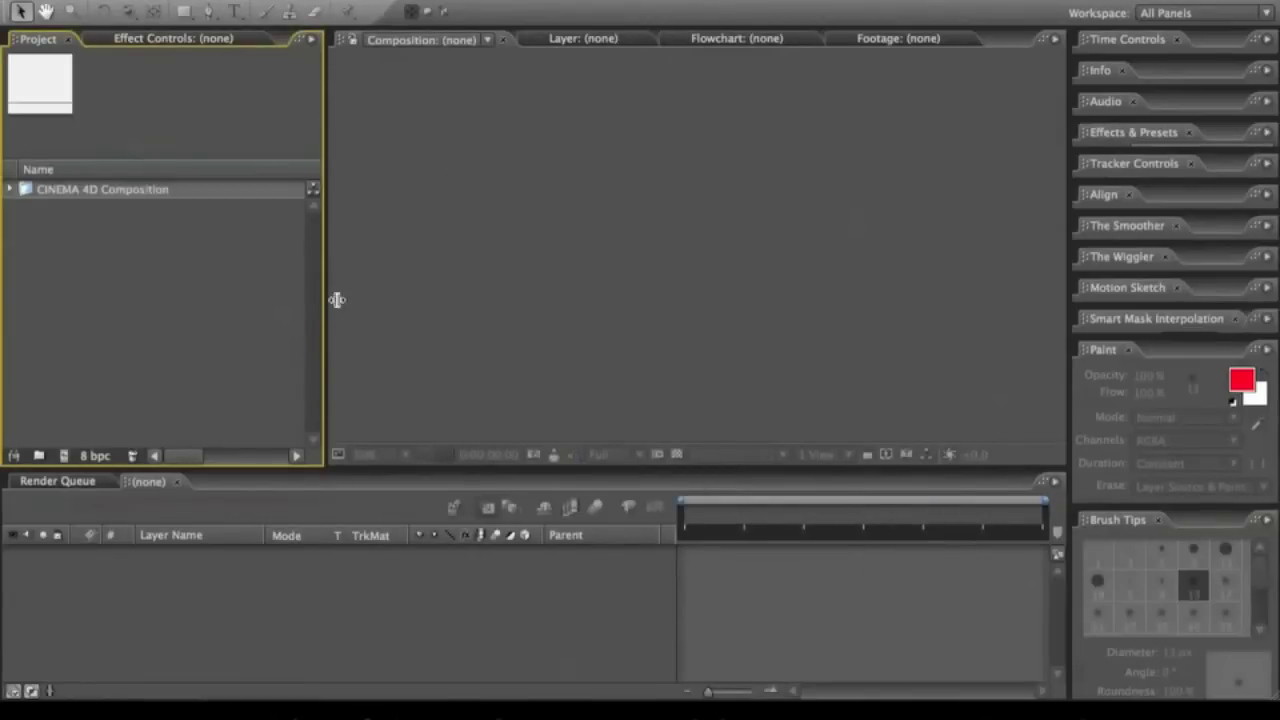
- Expand the folder and build a new comp with CINEMA 4D Composition as its layer
left_click(66, 192)
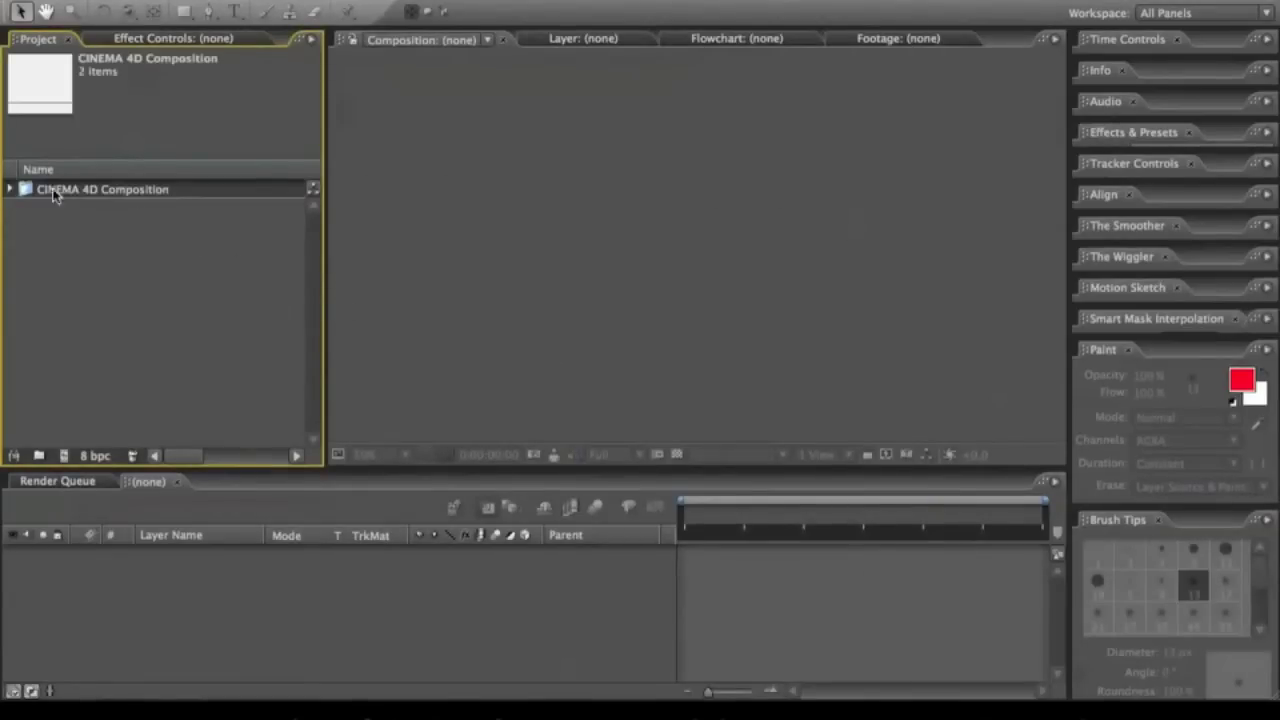
left_click(10, 189)
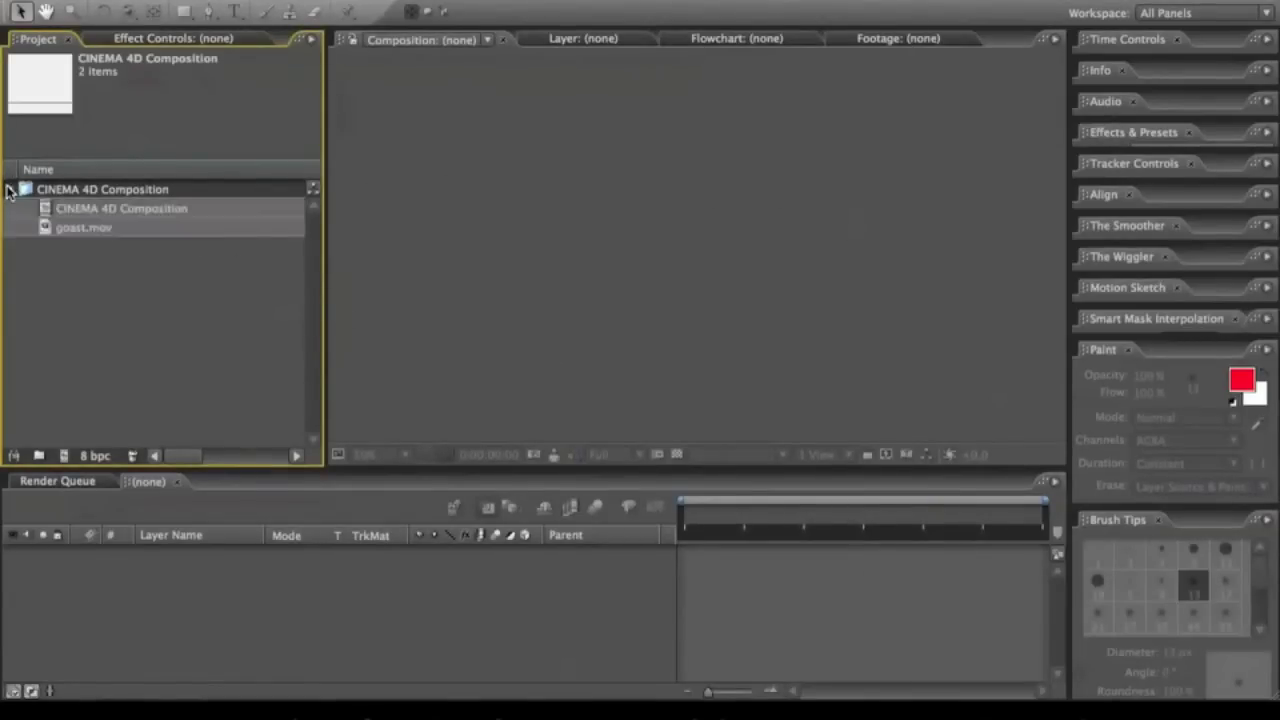
left_click(50, 214)
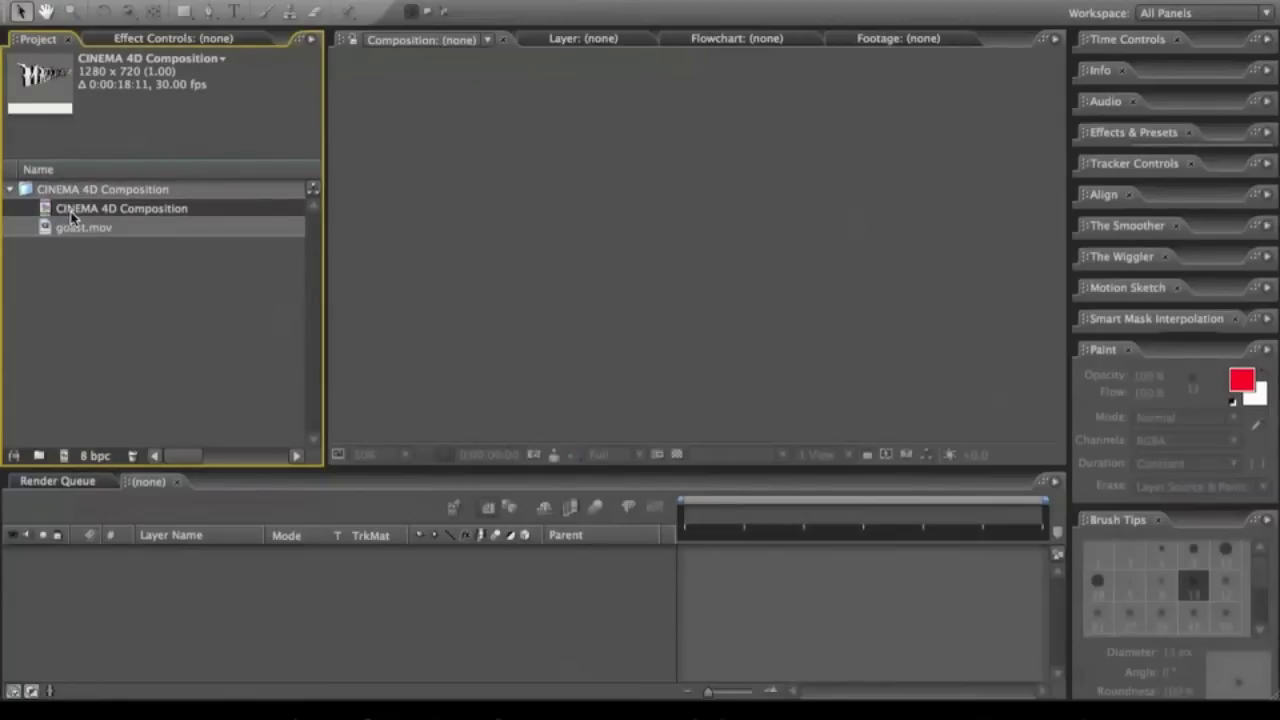
left_click_drag(72, 211, 131, 568)
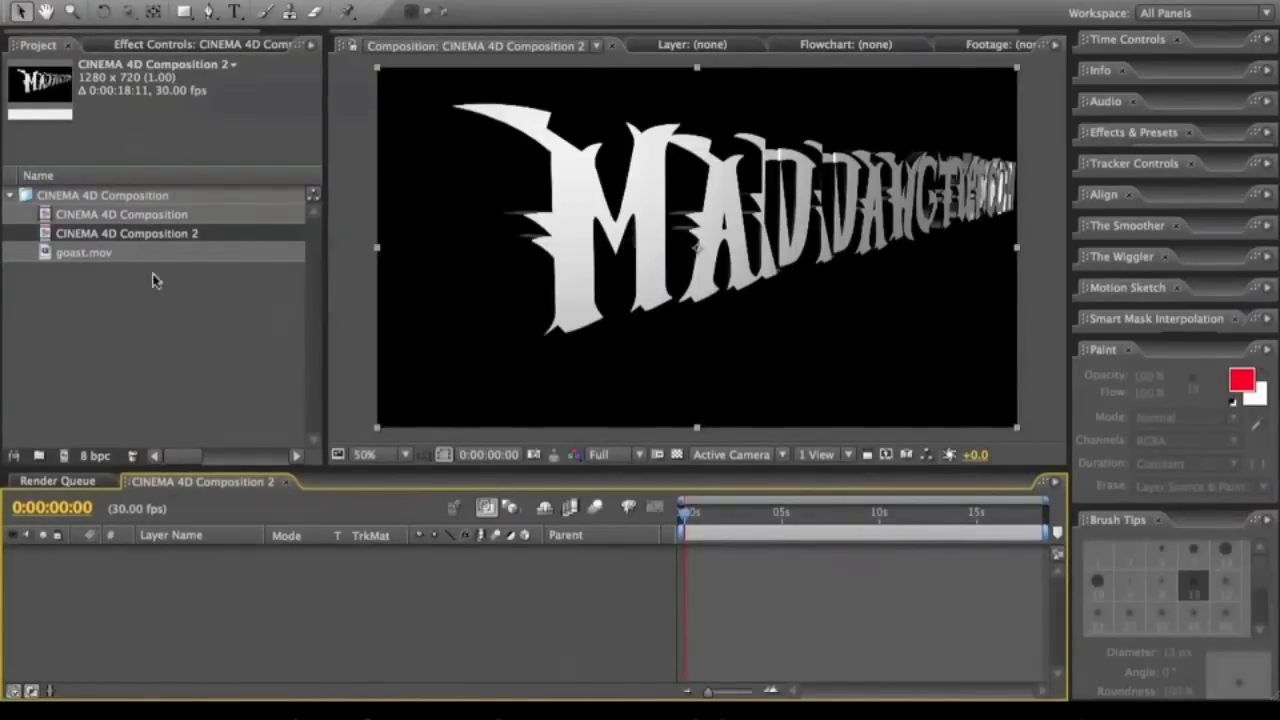
left_click(67, 254)
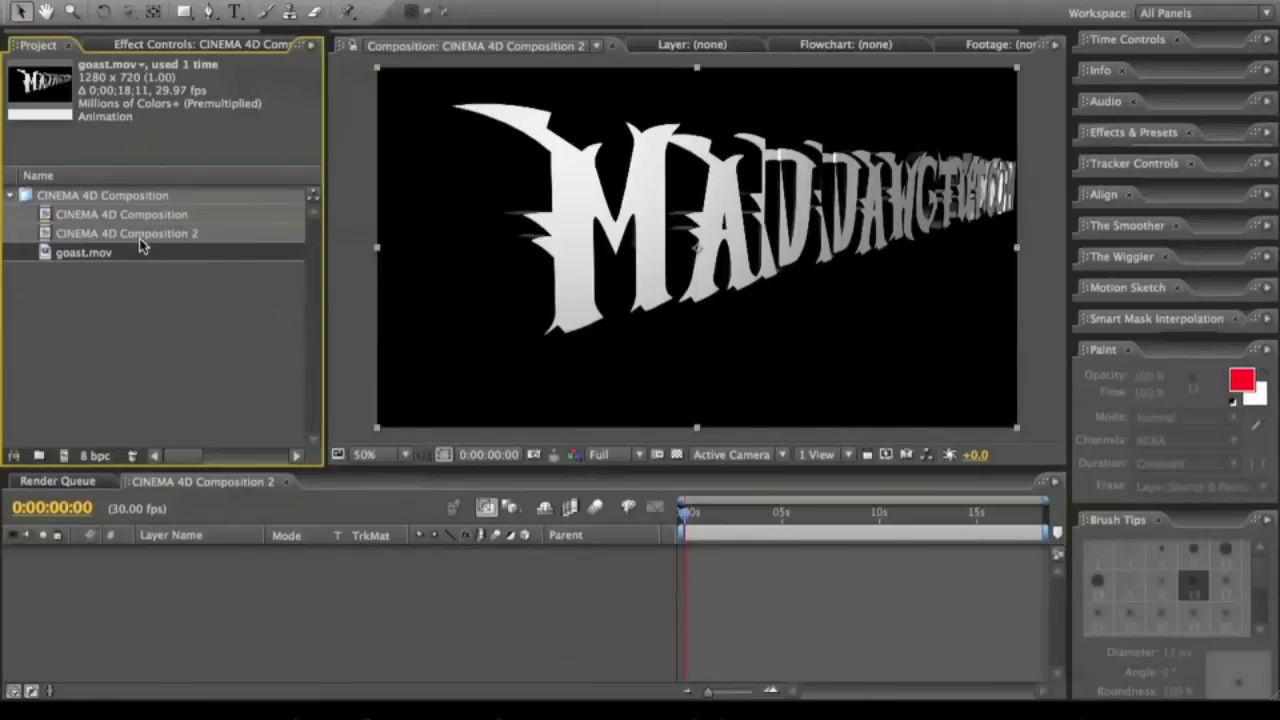
left_click_drag(115, 295, 130, 560)
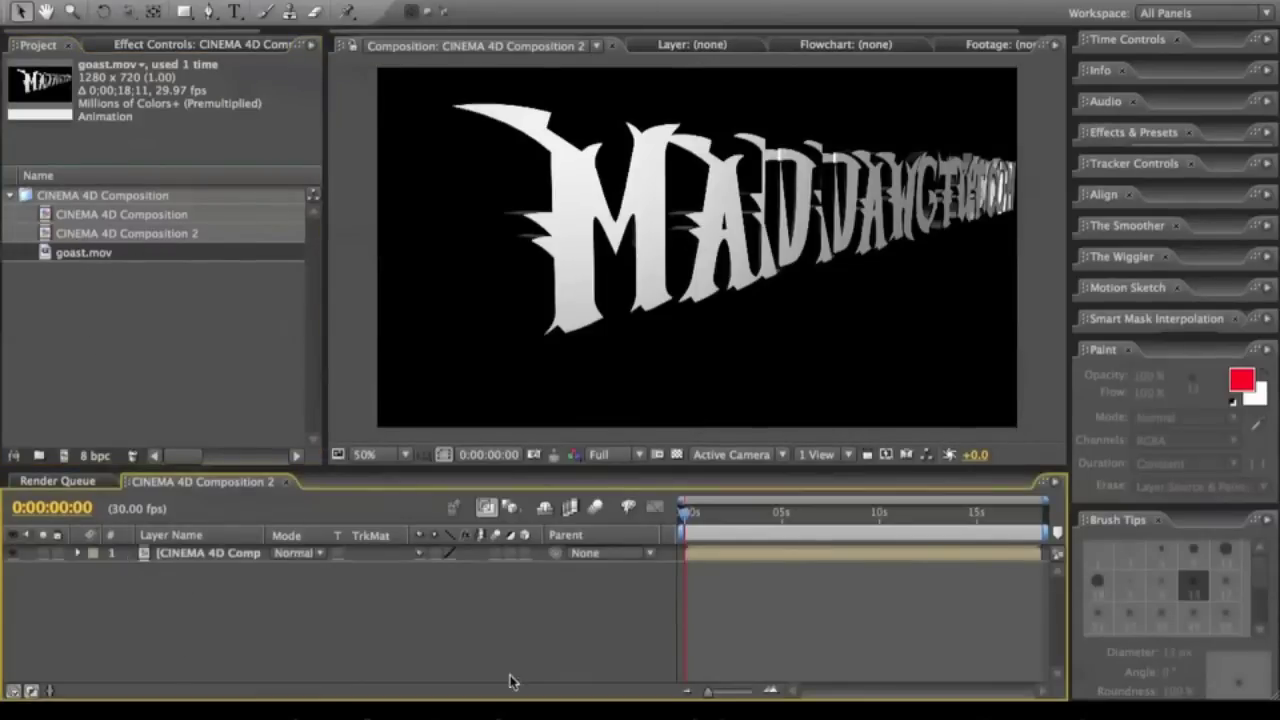
- Preview the title at a later frame and open the CINEMA 4D Composition itself
left_click_drag(734, 511, 634, 540)
double_click(150, 562)
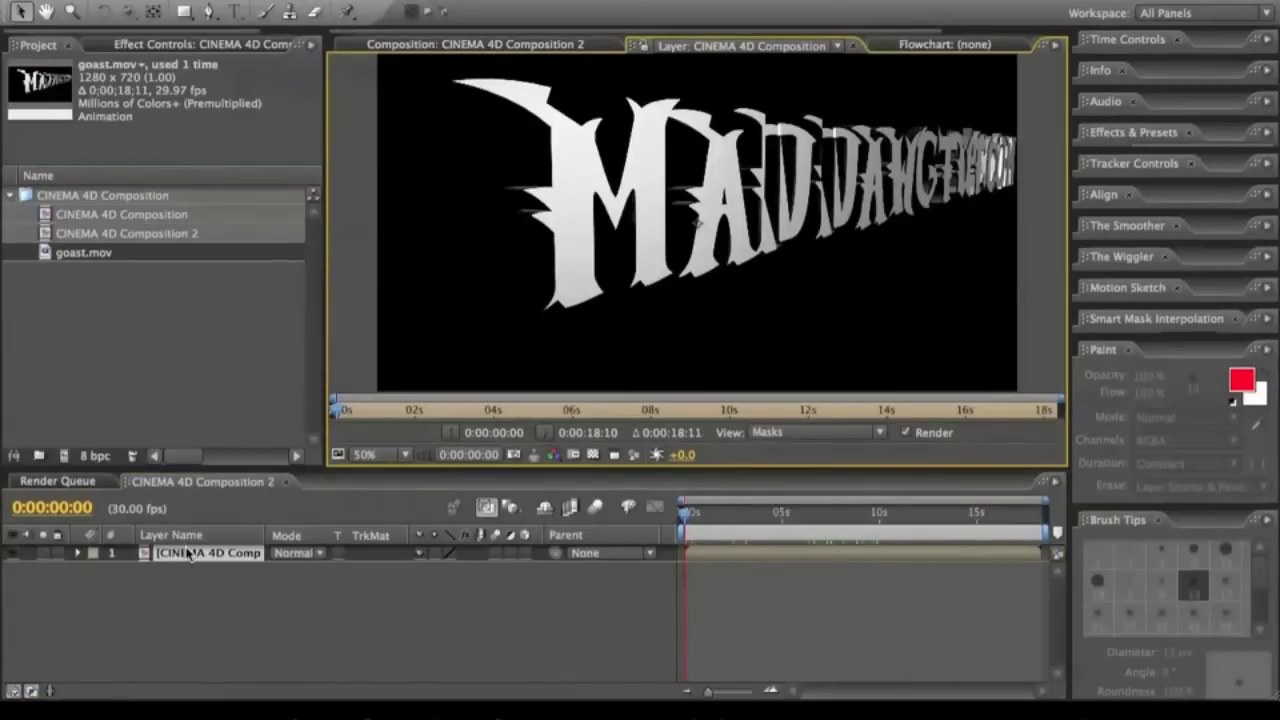
left_click(186, 554)
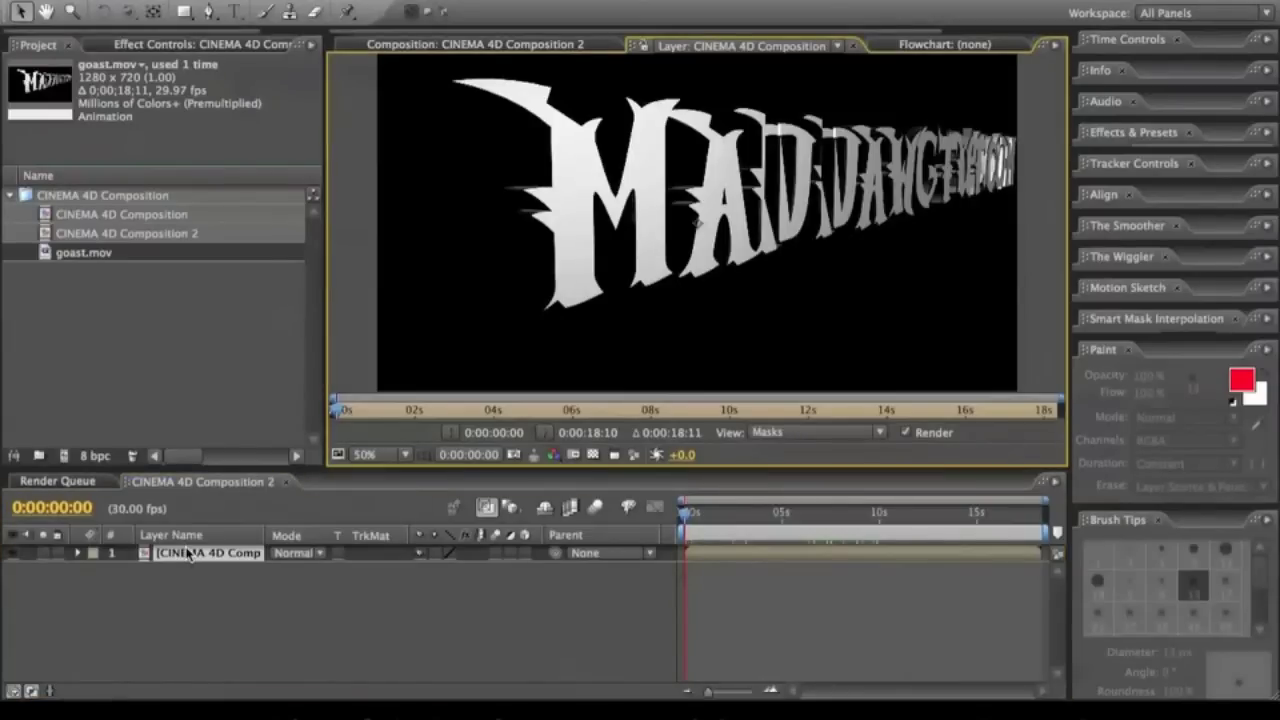
double_click(143, 212)
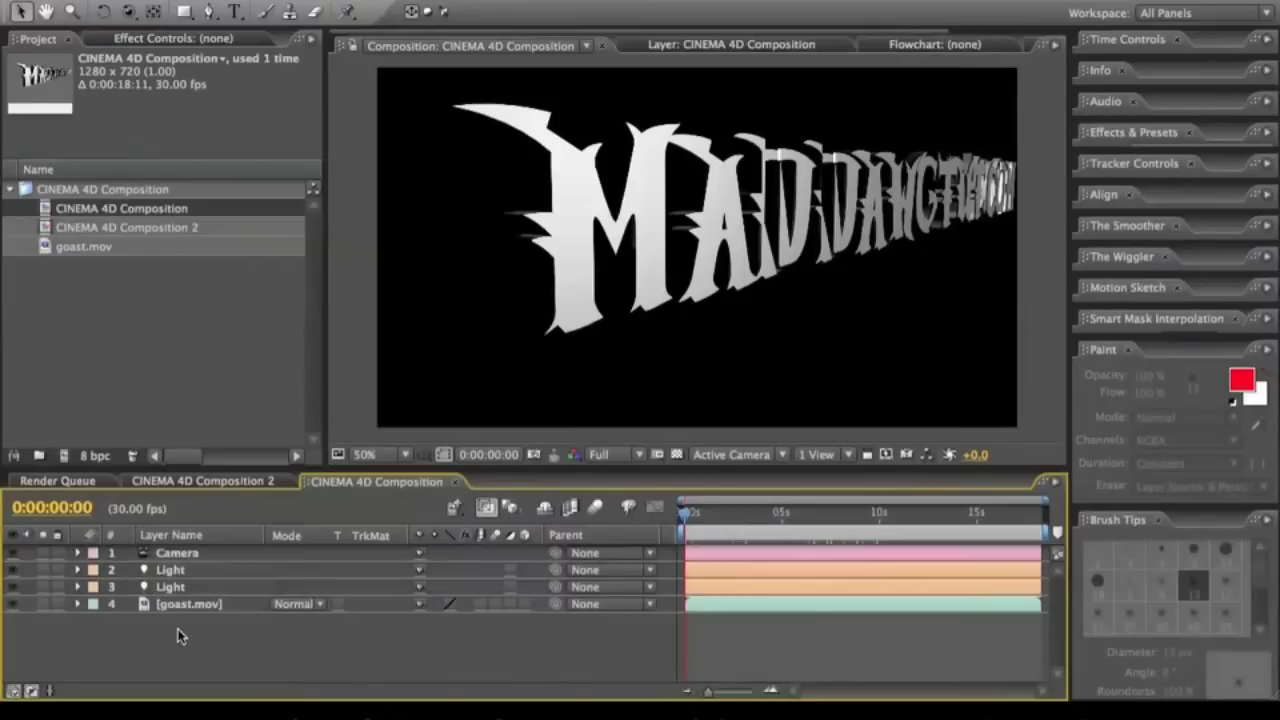
- Inspect the camera and lights from the Top view and move to frame 0:00:04:29
left_click(176, 556)
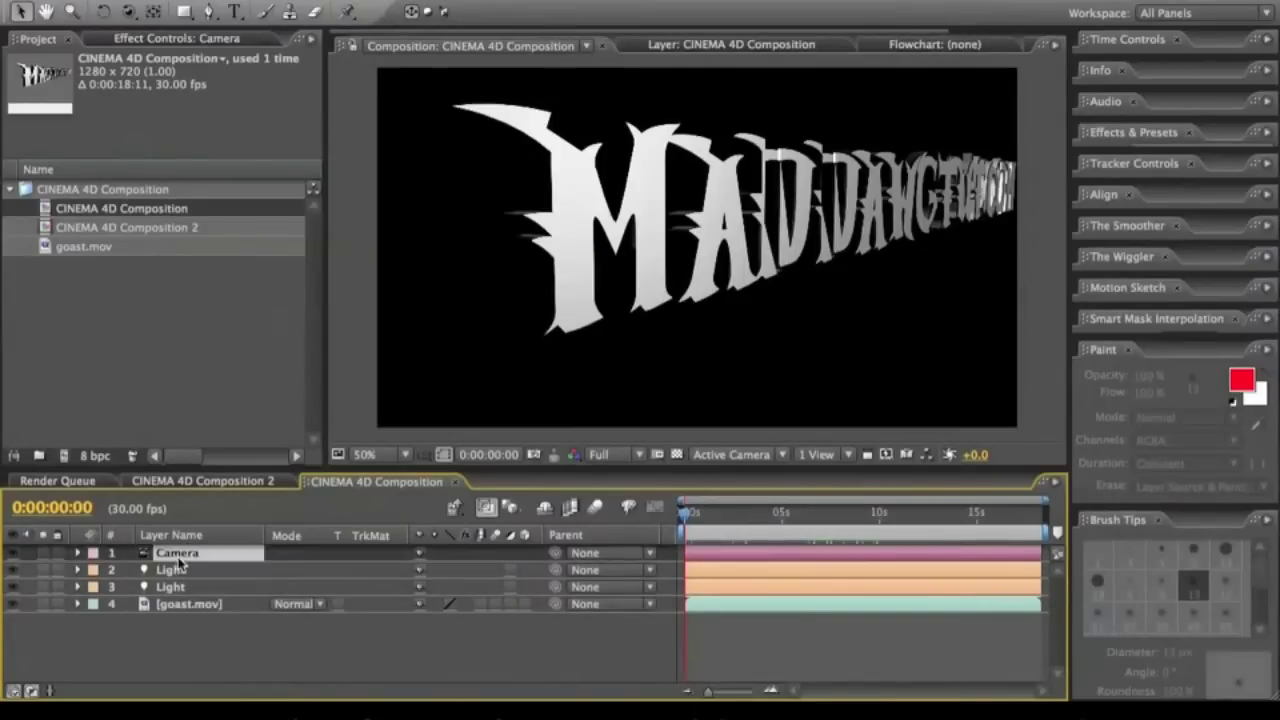
scroll(702, 225, "down", 8)
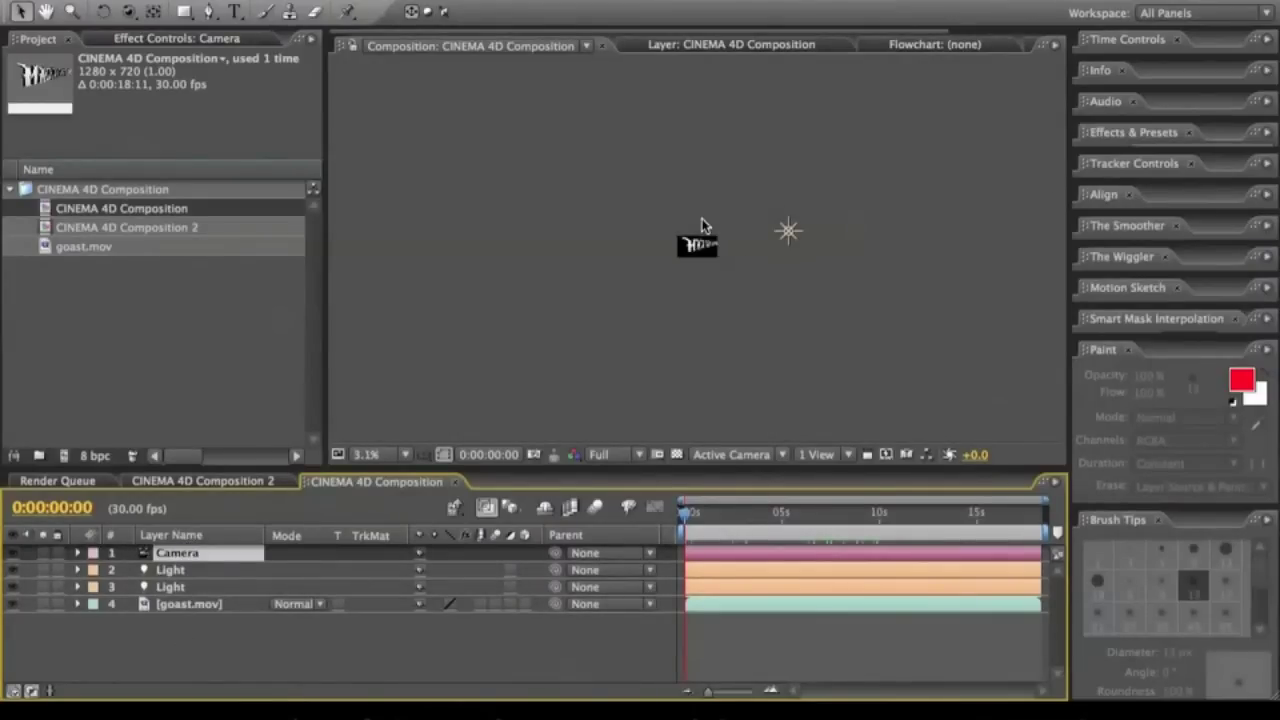
scroll(702, 225, "up", 8)
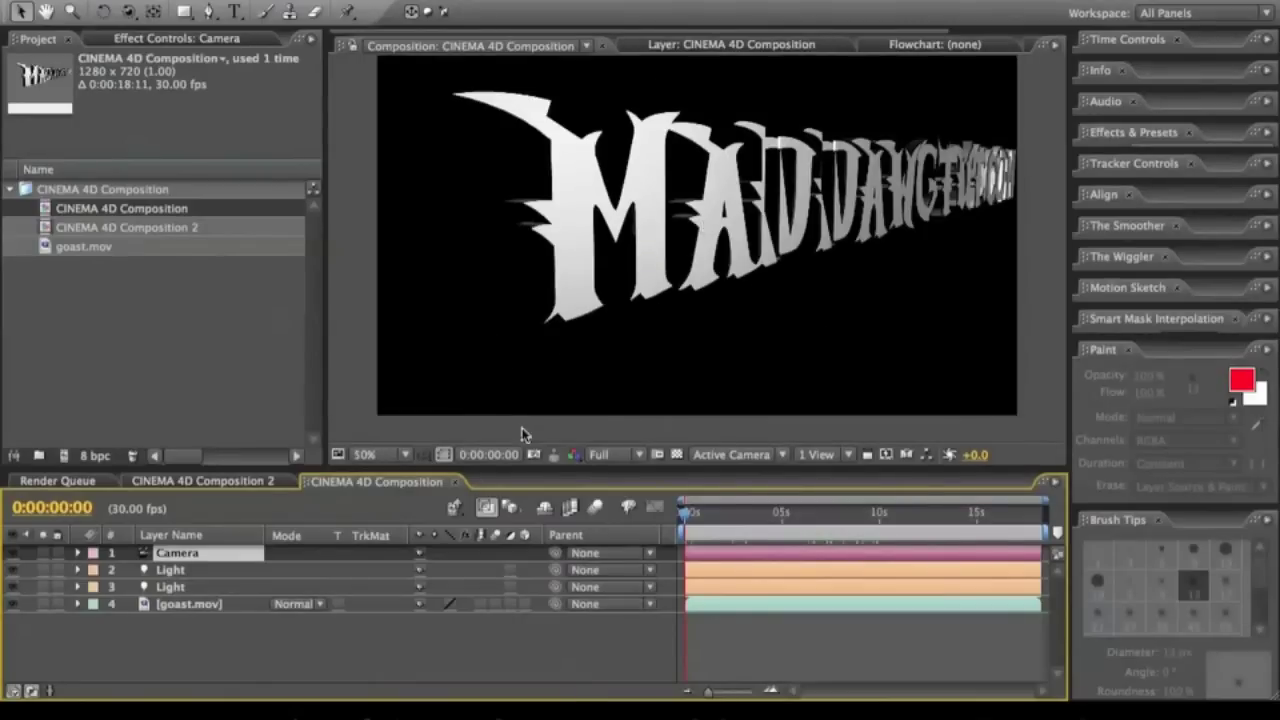
left_click(715, 454)
left_click(713, 572)
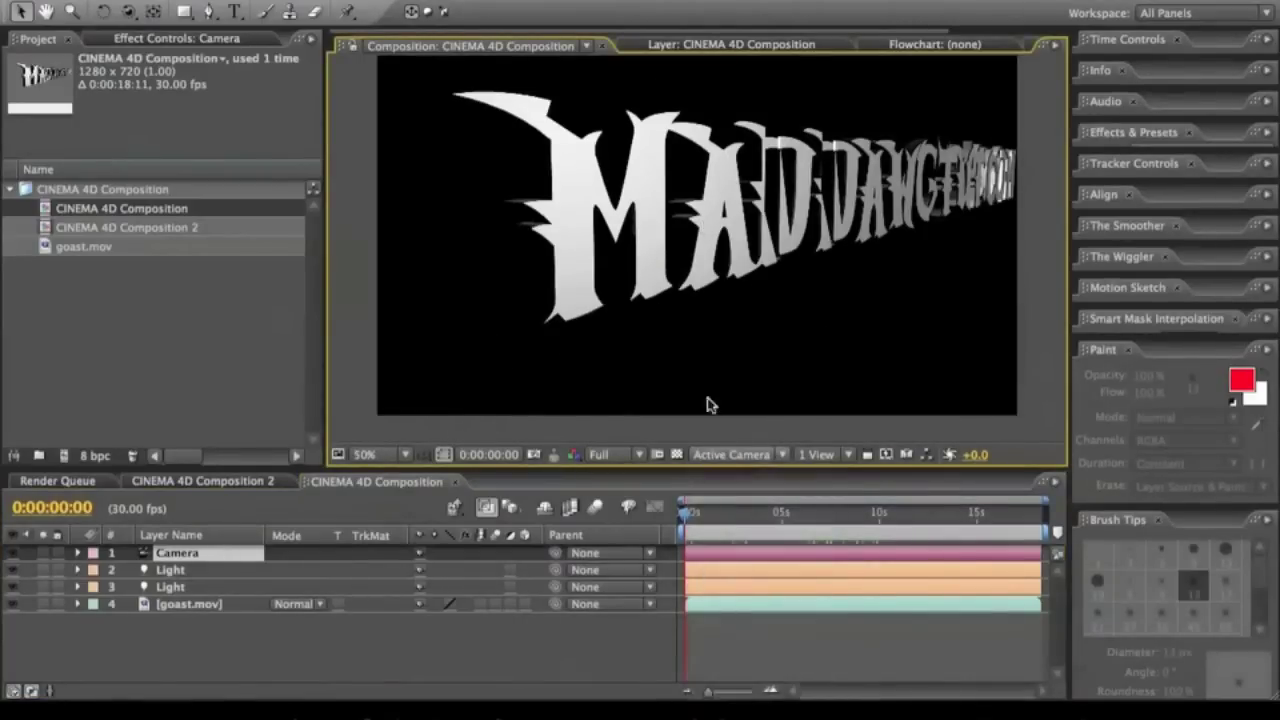
key("comma")
key("comma")
key("comma")
key("comma")
key("comma")
key("comma")
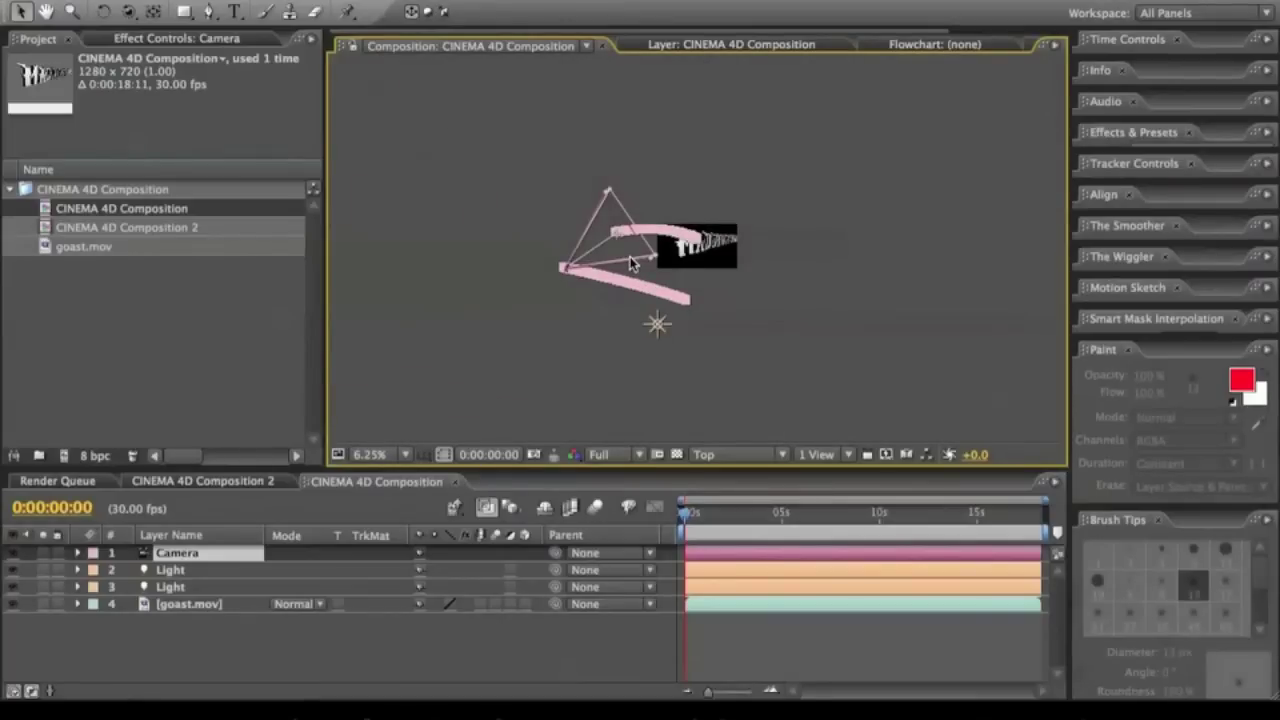
key("period")
key("period")
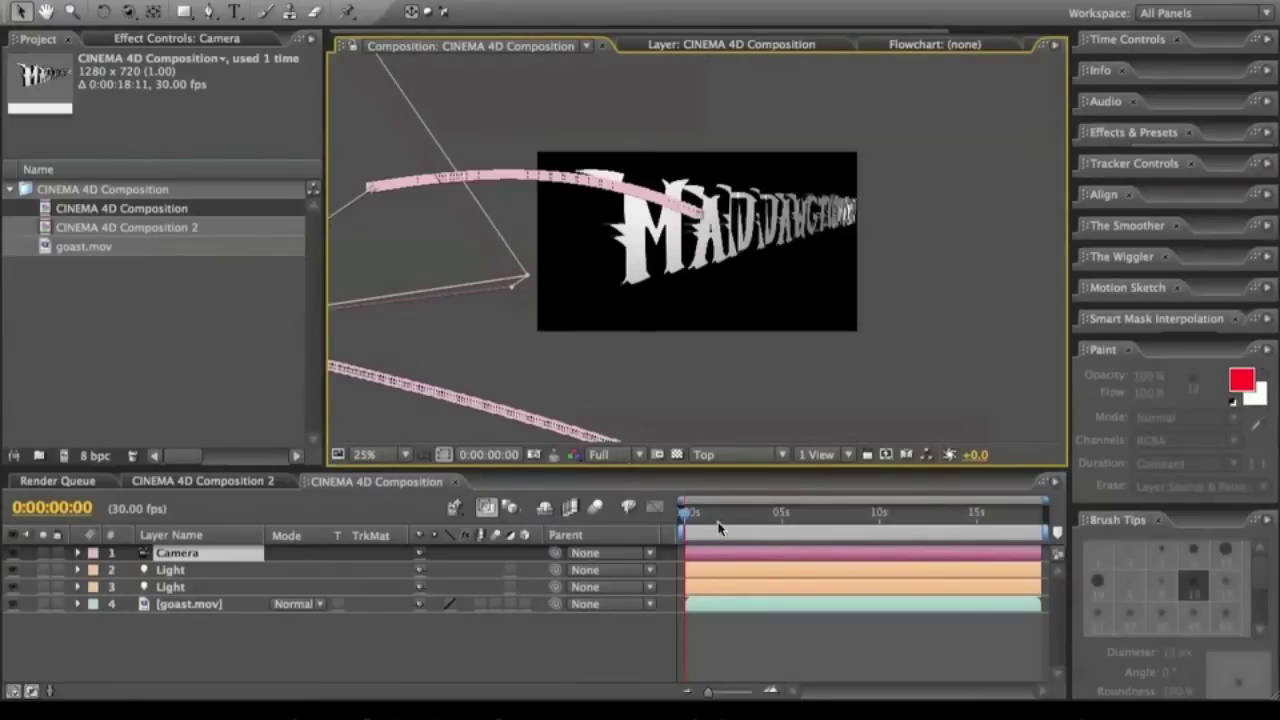
left_click(718, 527)
left_click_drag(718, 527, 782, 519)
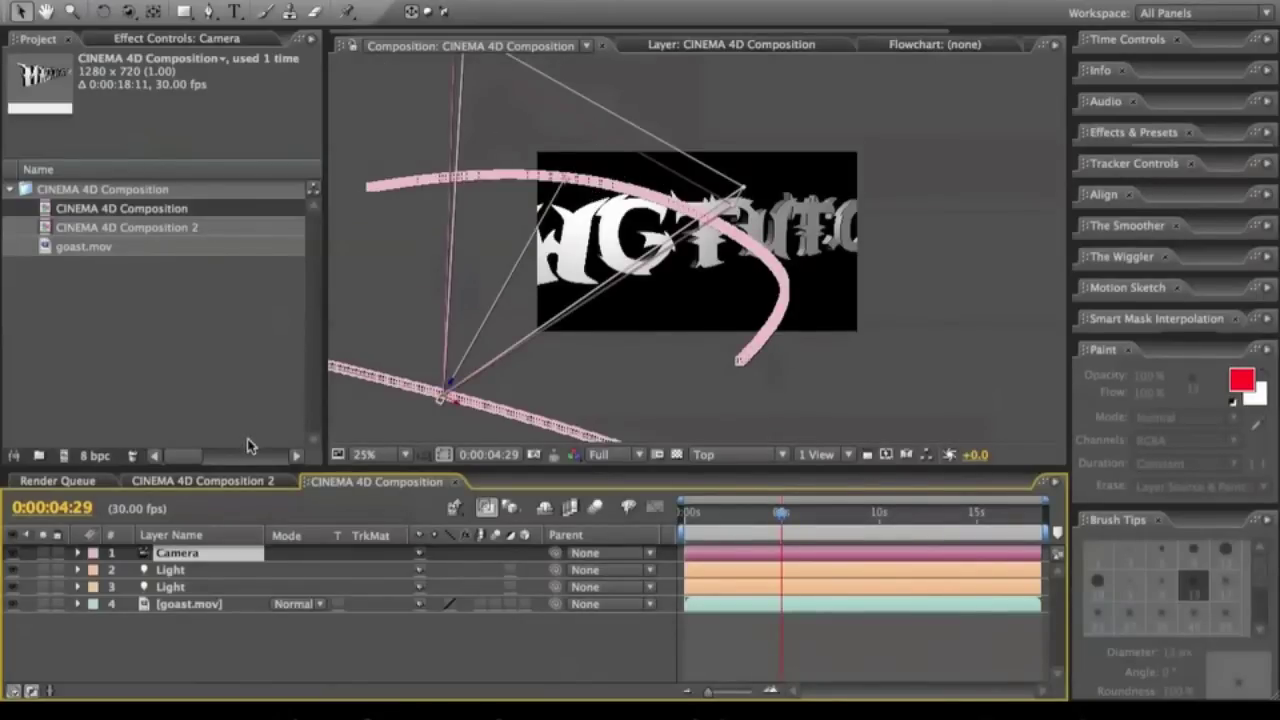
- Select the lower Light layer and switch the 3D view to Active Camera
left_click(198, 592)
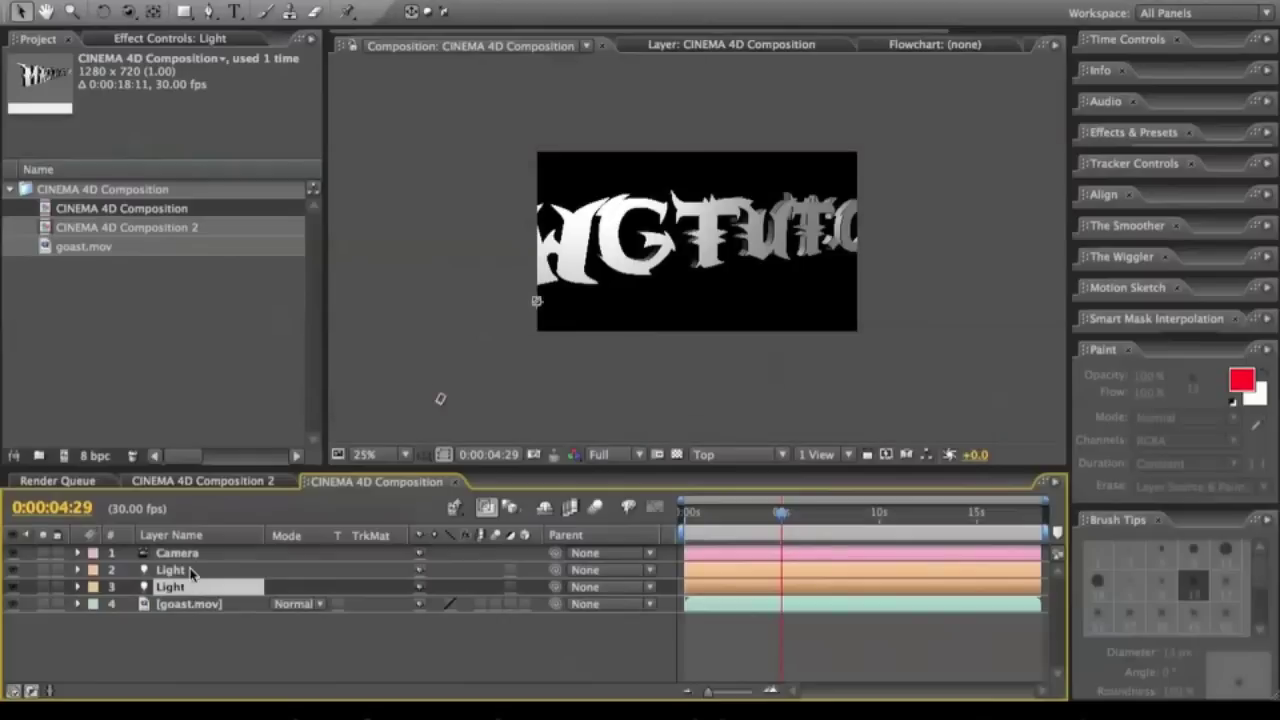
left_click(190, 570)
left_click(190, 592)
key("comma")
key("comma")
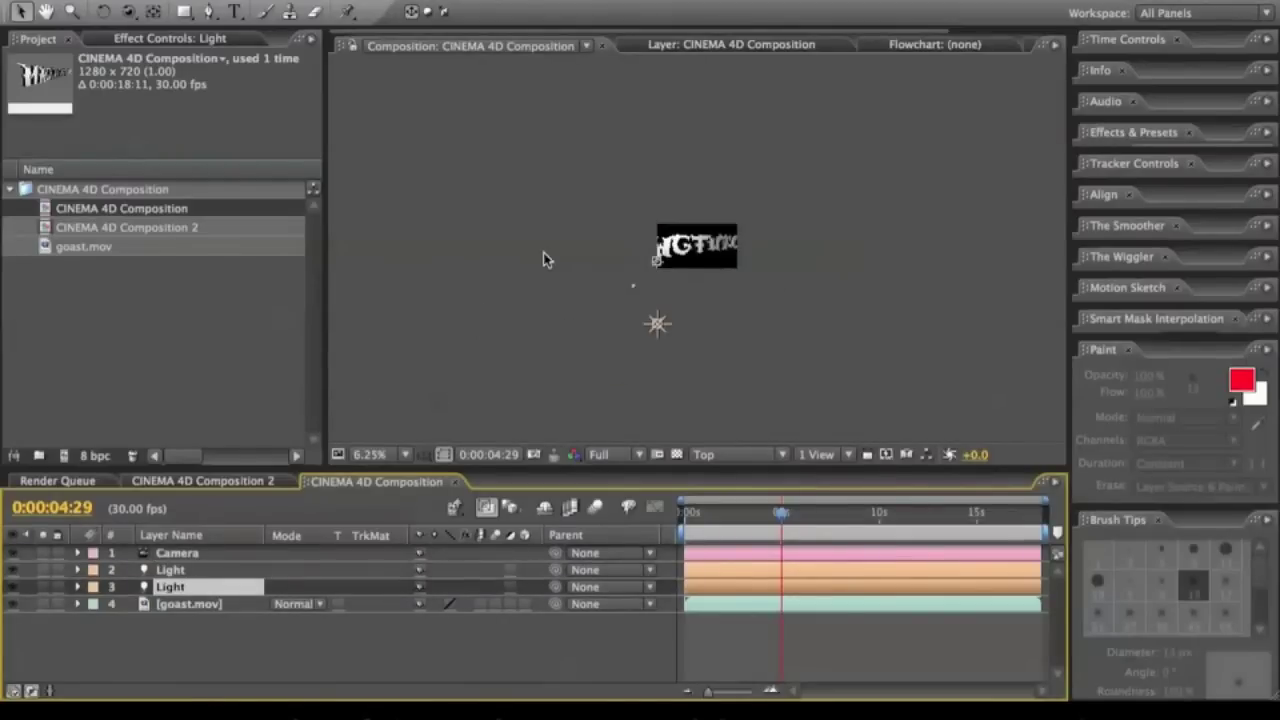
left_click(663, 325)
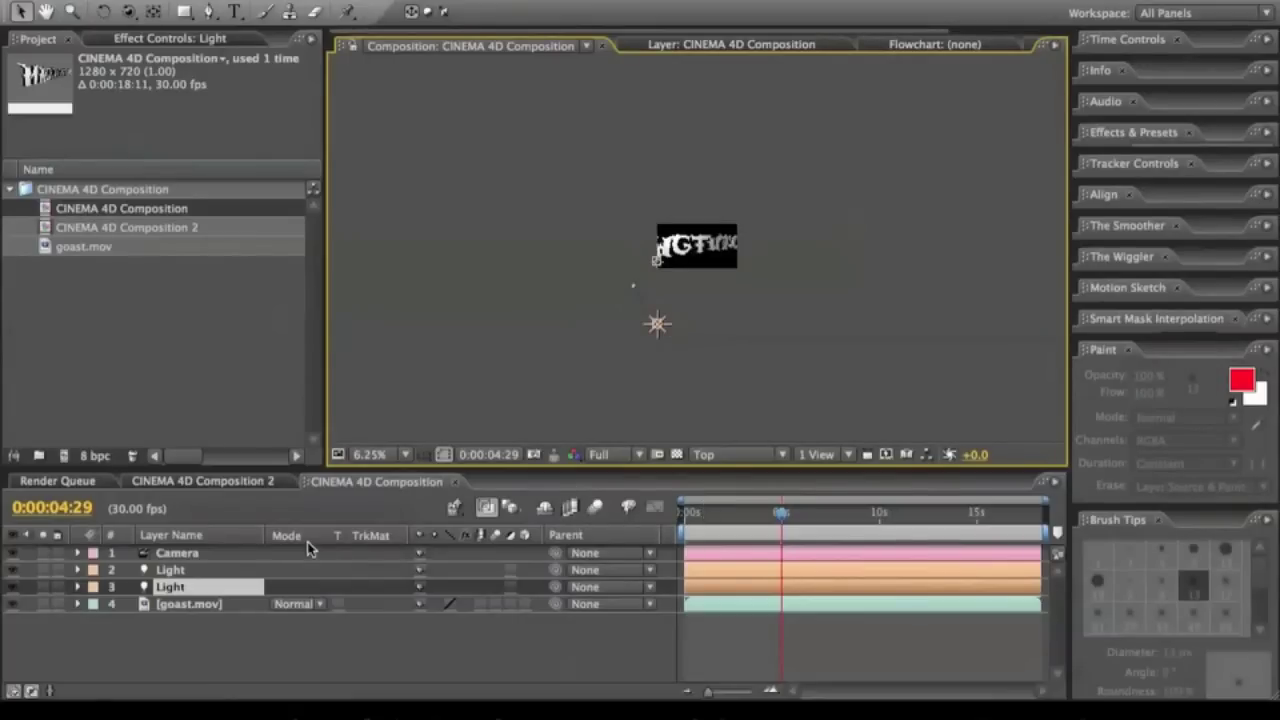
left_click(750, 456)
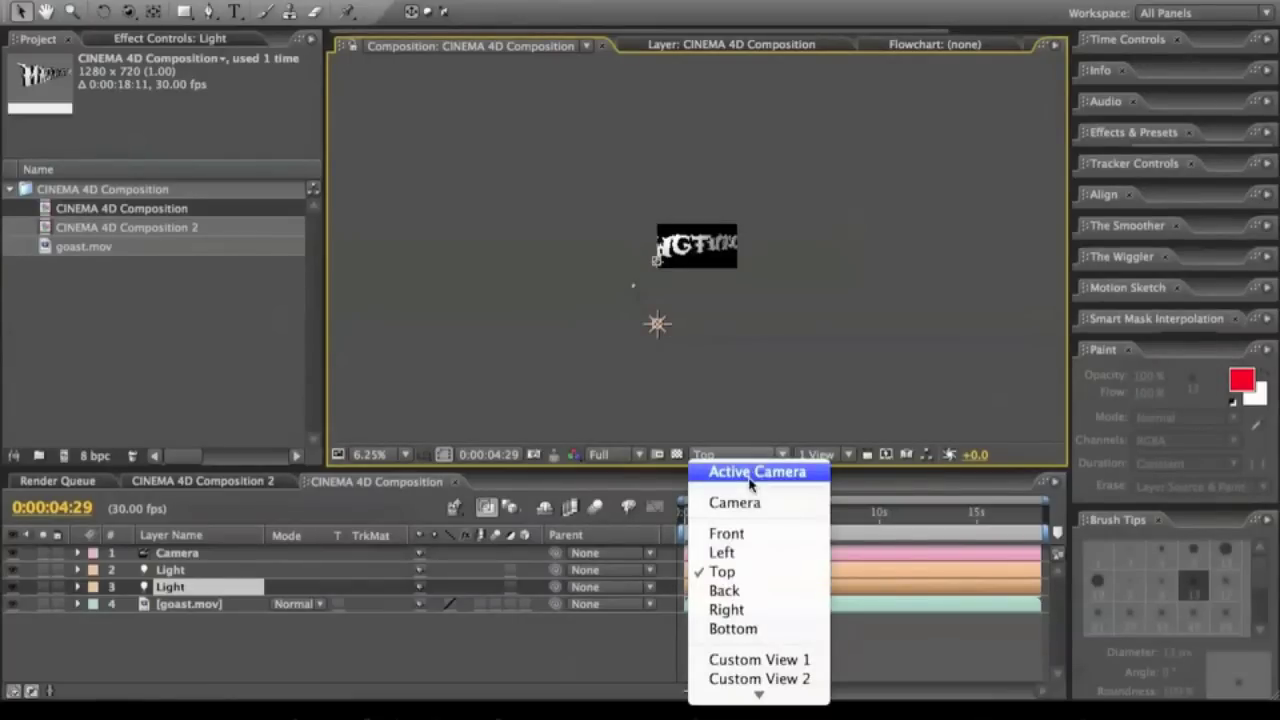
left_click(751, 472)
scroll(731, 276, "up", 4)
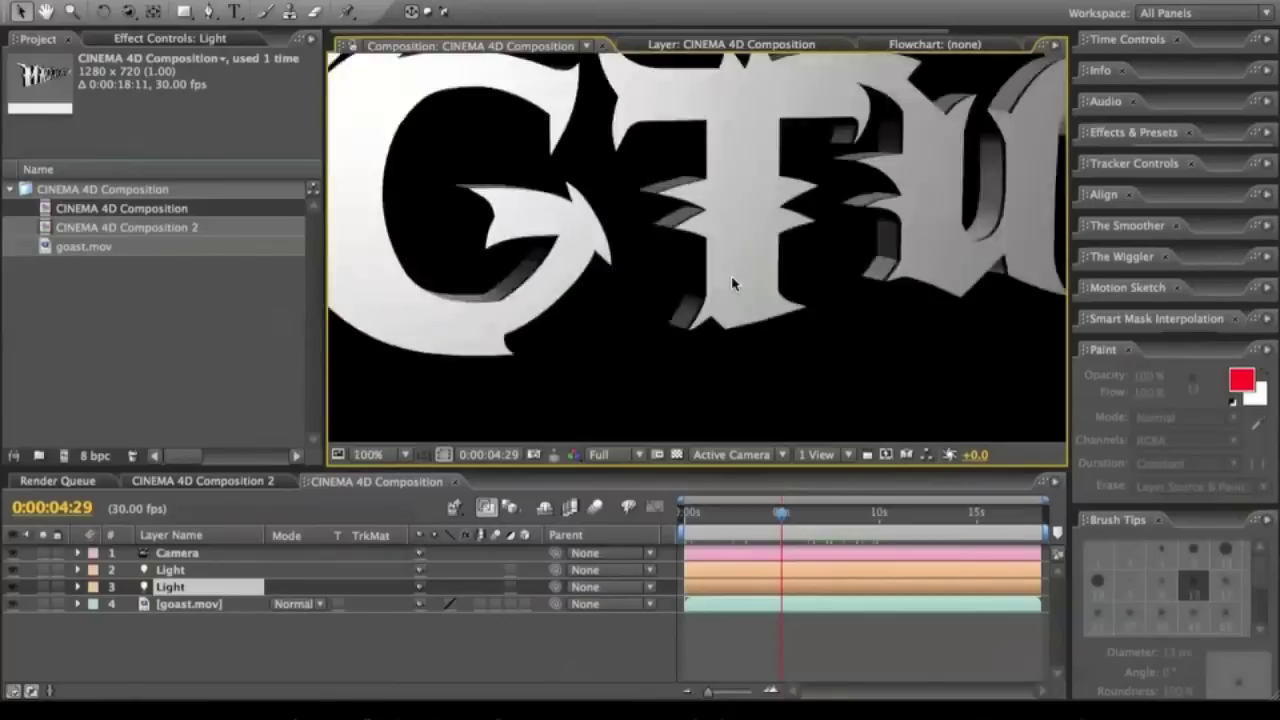
scroll(731, 276, "down", 2)
left_click(683, 361)
scroll(683, 363, "up", 2)
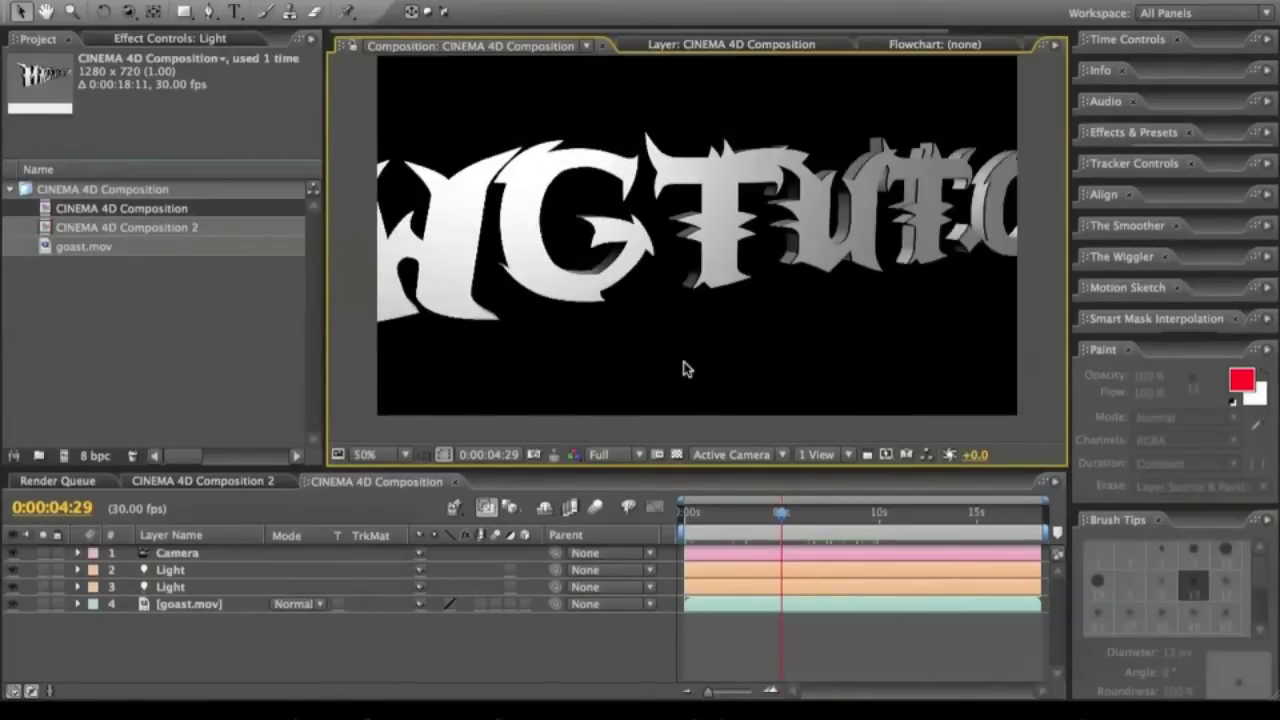
scroll(683, 363, "down", 2)
scroll(685, 366, "up", 2)
left_click(222, 641)
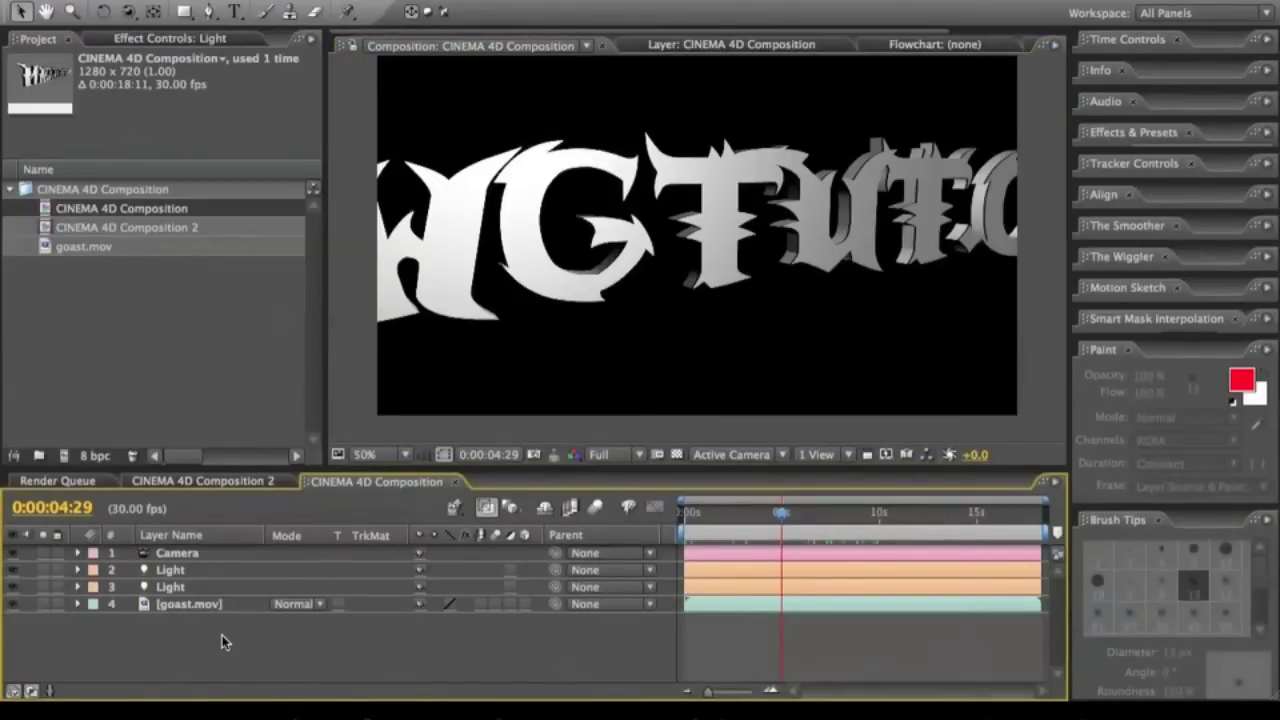
- Create a new white 1280×720 solid layer
left_click(702, 405)
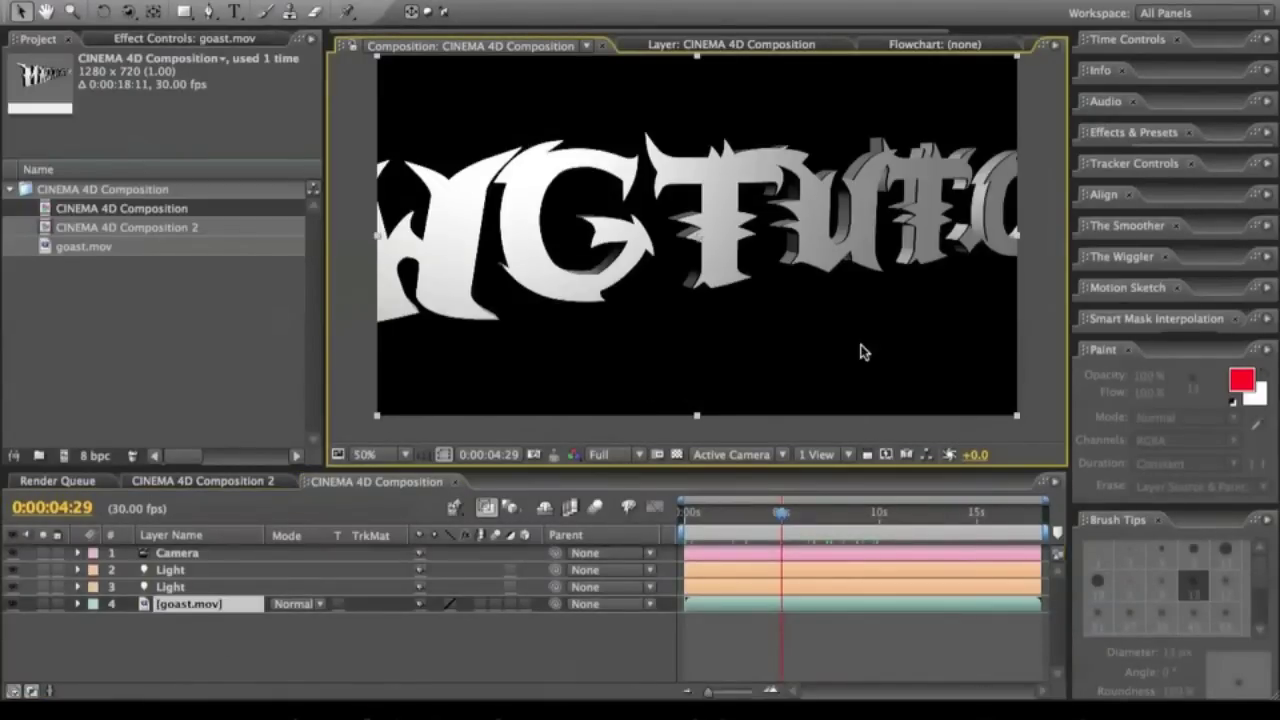
left_click(1033, 292)
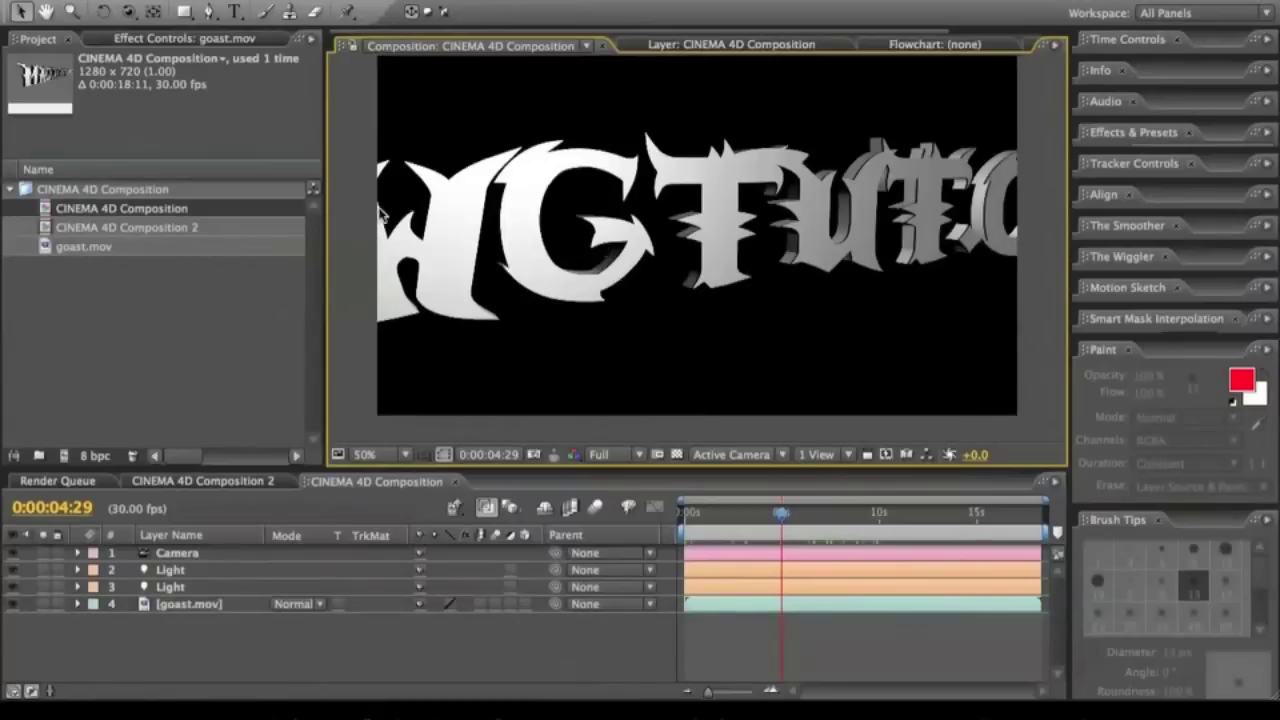
left_click(380, 2)
mouse_move(386, 6)
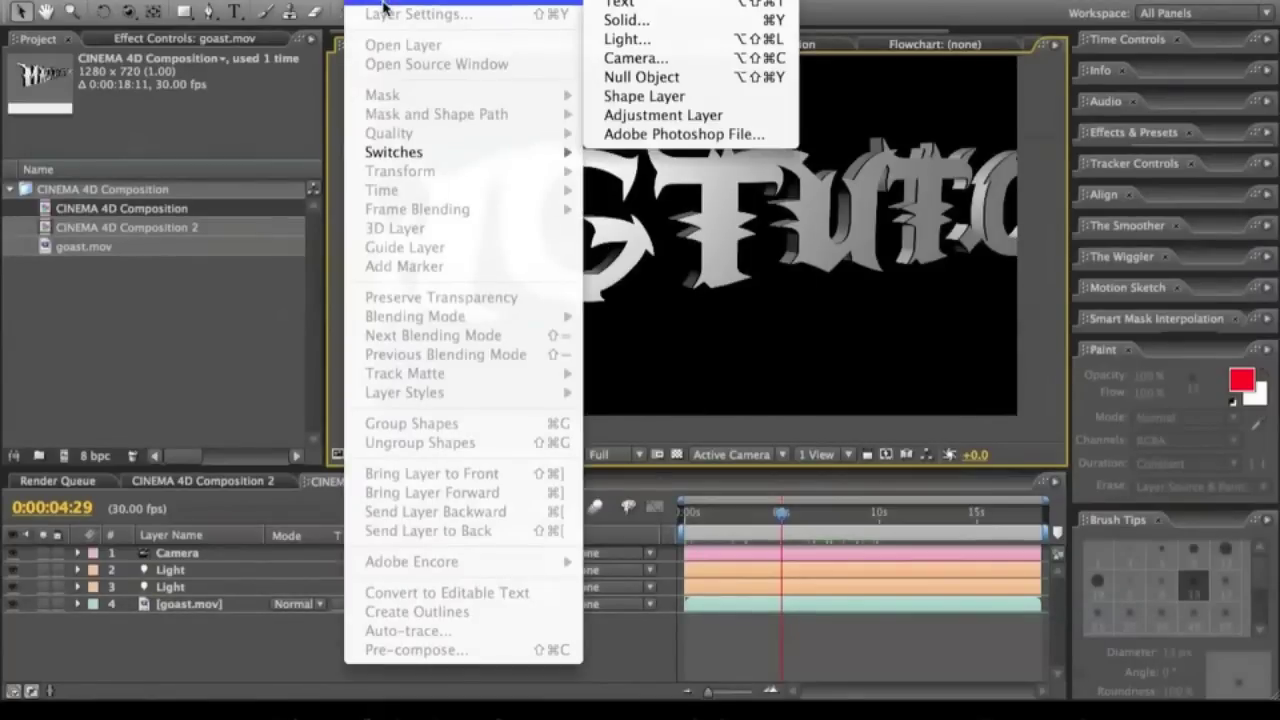
left_click(713, 20)
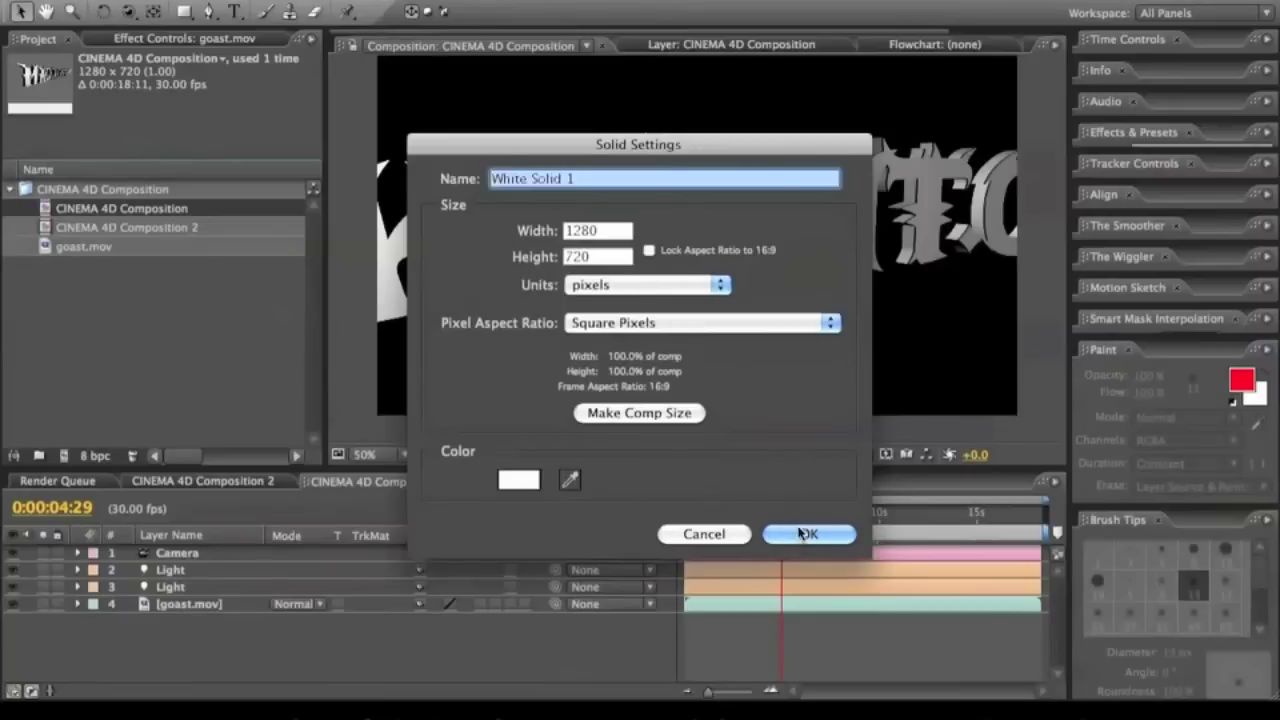
left_click(806, 534)
- Apply Noise & Grain > Fractal Noise to White Solid 1
left_click(432, 2)
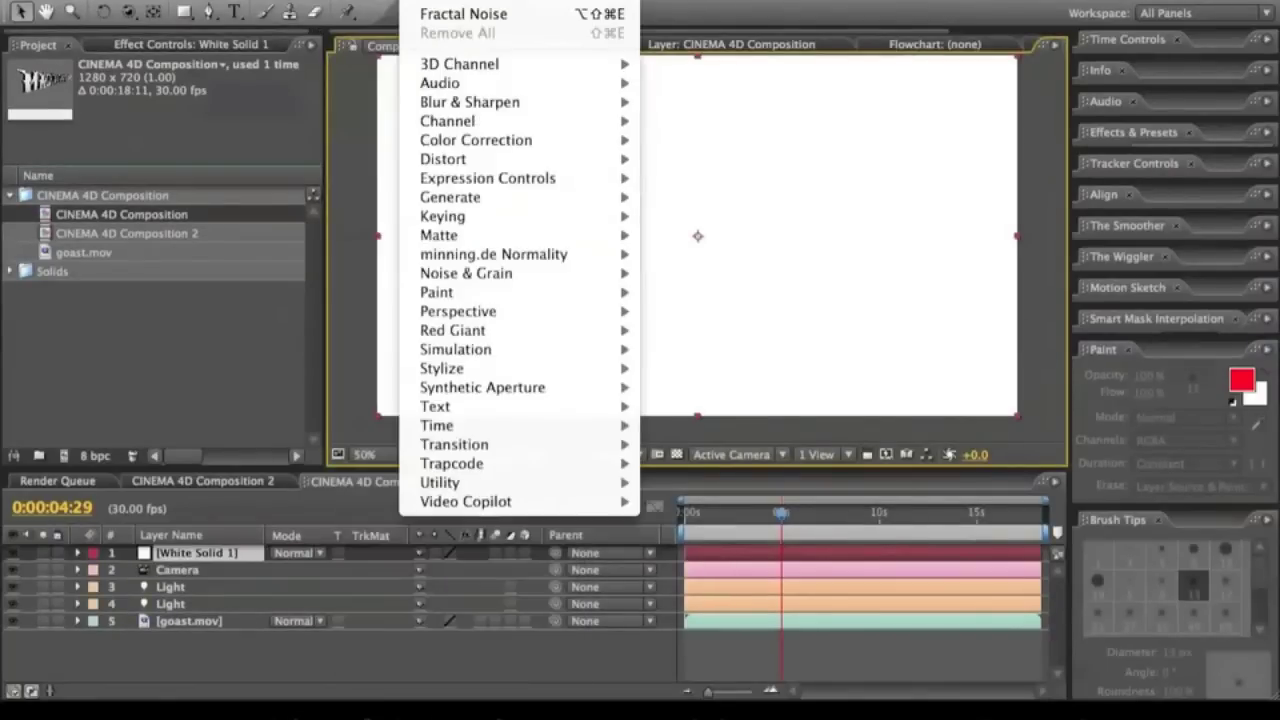
mouse_move(459, 278)
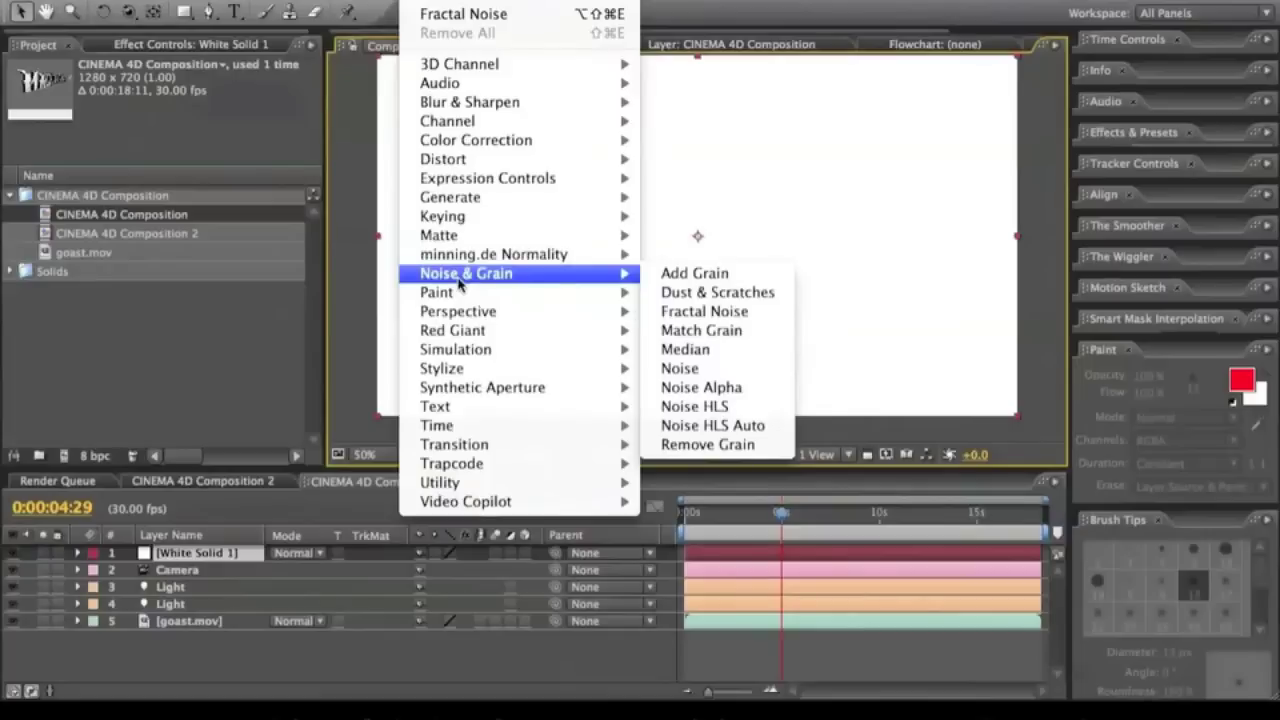
left_click(700, 311)
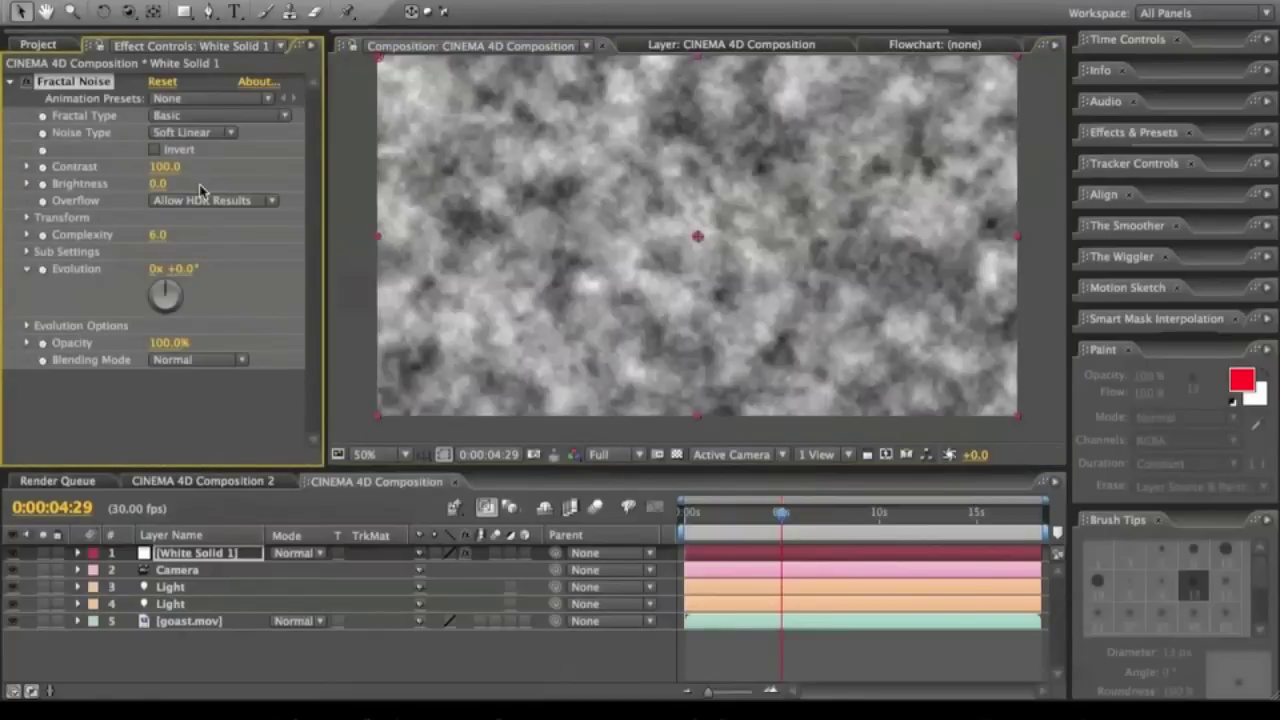
- Set Fractal Noise to Contrast 161, Brightness -52, Noise Type Spline, and Complexity 7.1
left_click_drag(164, 167, 233, 148)
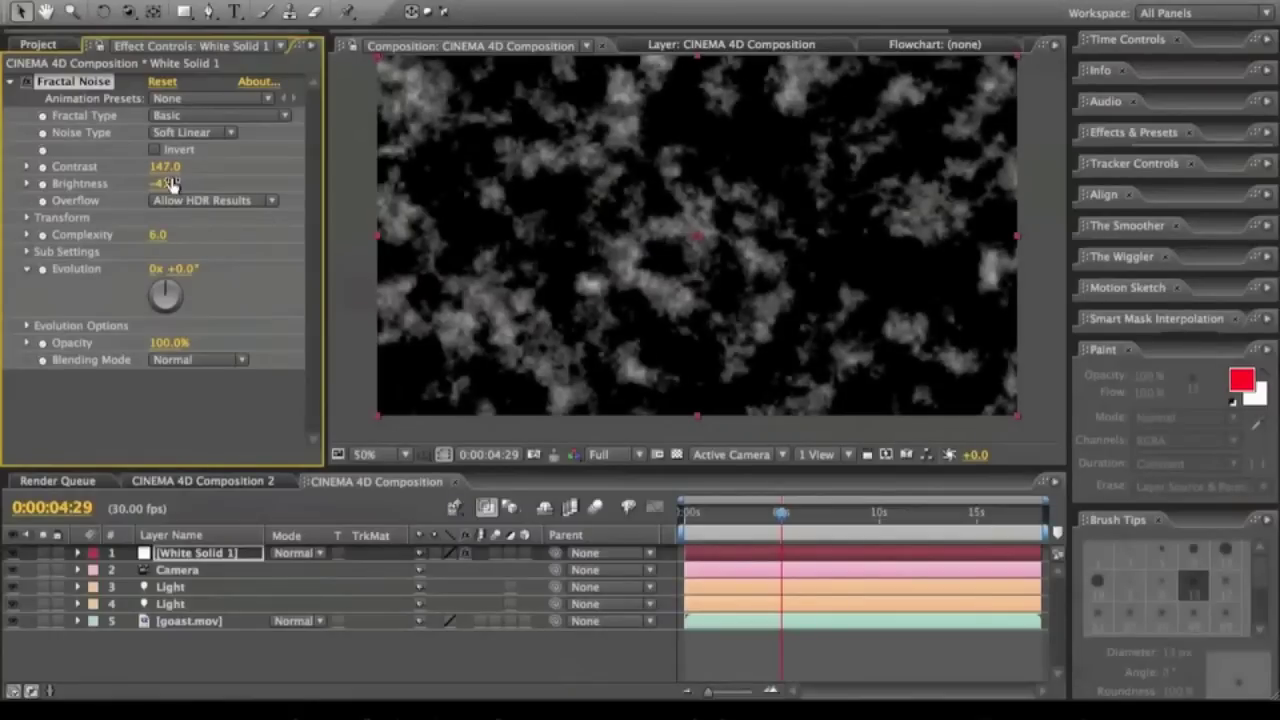
left_click_drag(168, 183, 183, 177)
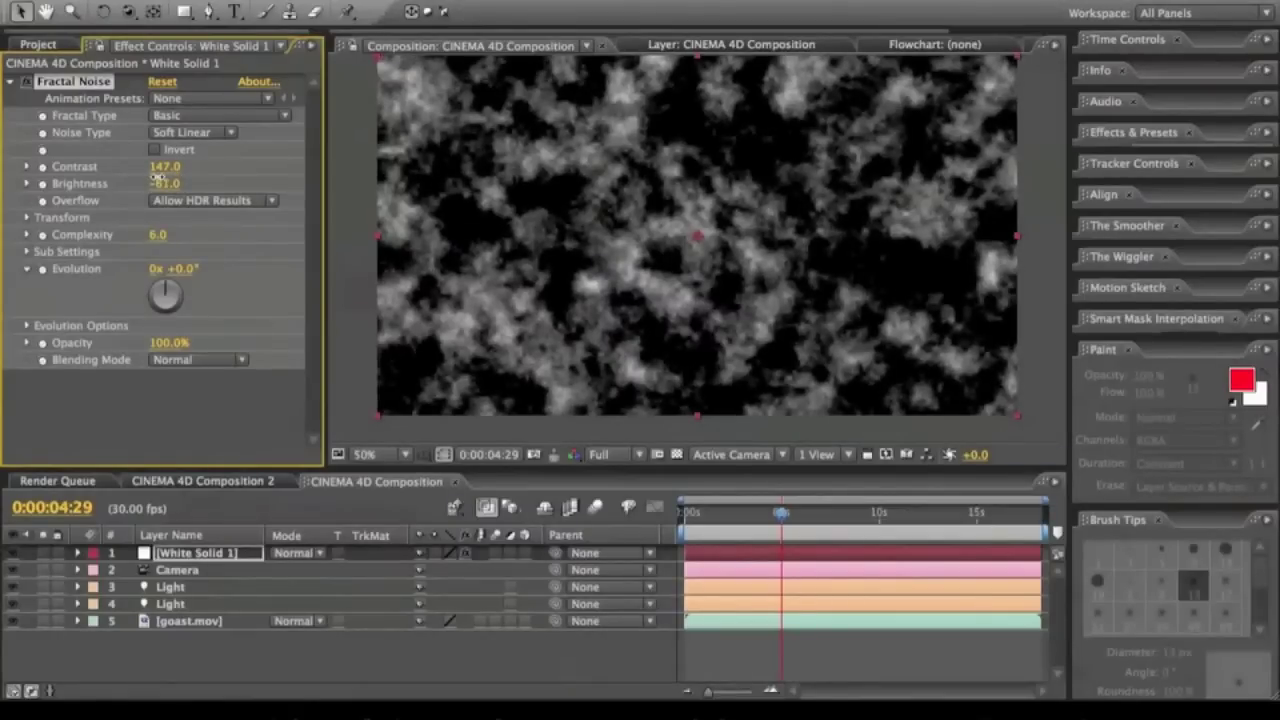
mouse_move(162, 167)
left_mouse_down()
mouse_move(143, 168)
mouse_move(185, 165)
mouse_move(176, 175)
left_mouse_up()
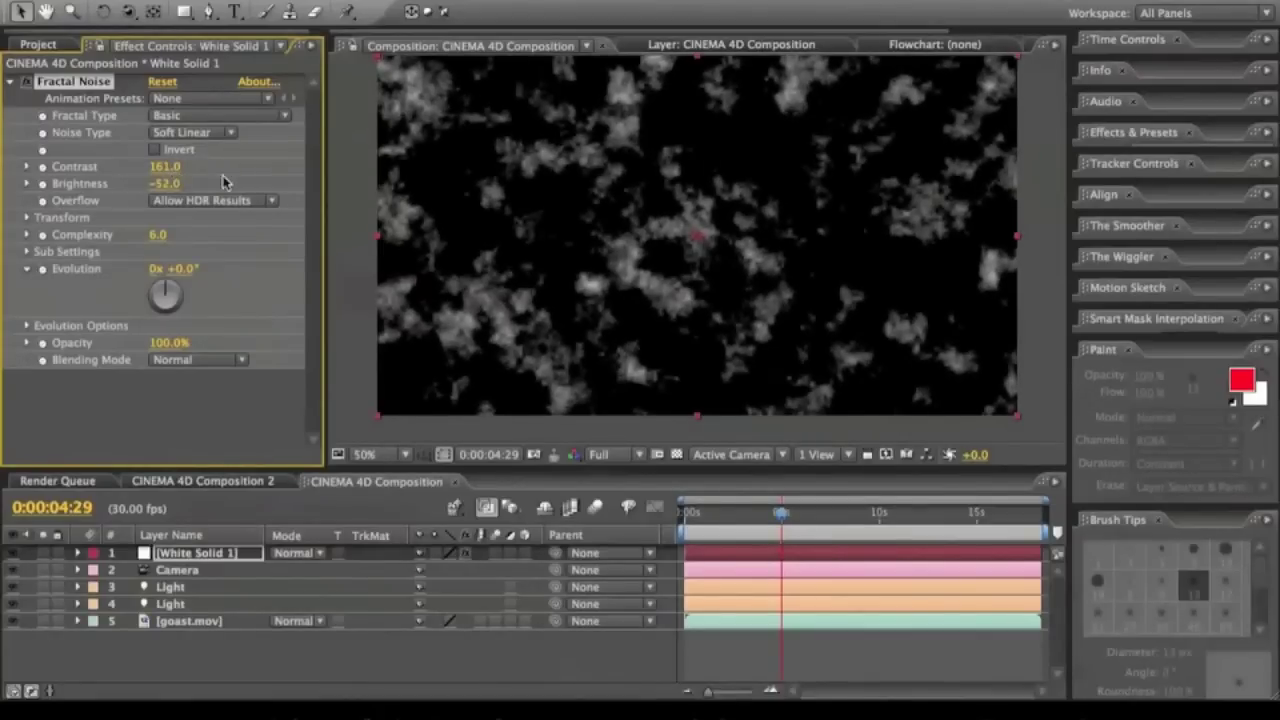
left_click(190, 133)
left_click(186, 146)
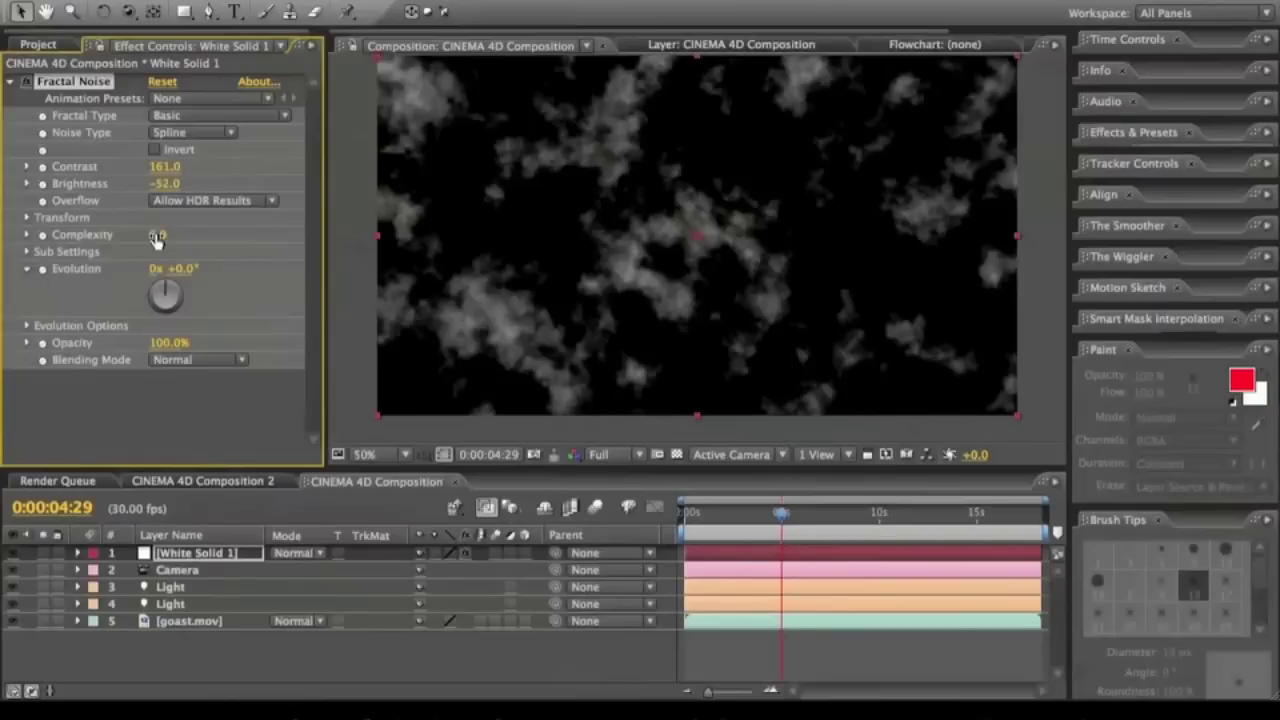
left_click_drag(199, 236, 273, 238)
- Move White Solid 1 beneath all other layers and return to frame 0:00:00:00
left_click(210, 557)
left_click_drag(210, 565, 210, 658)
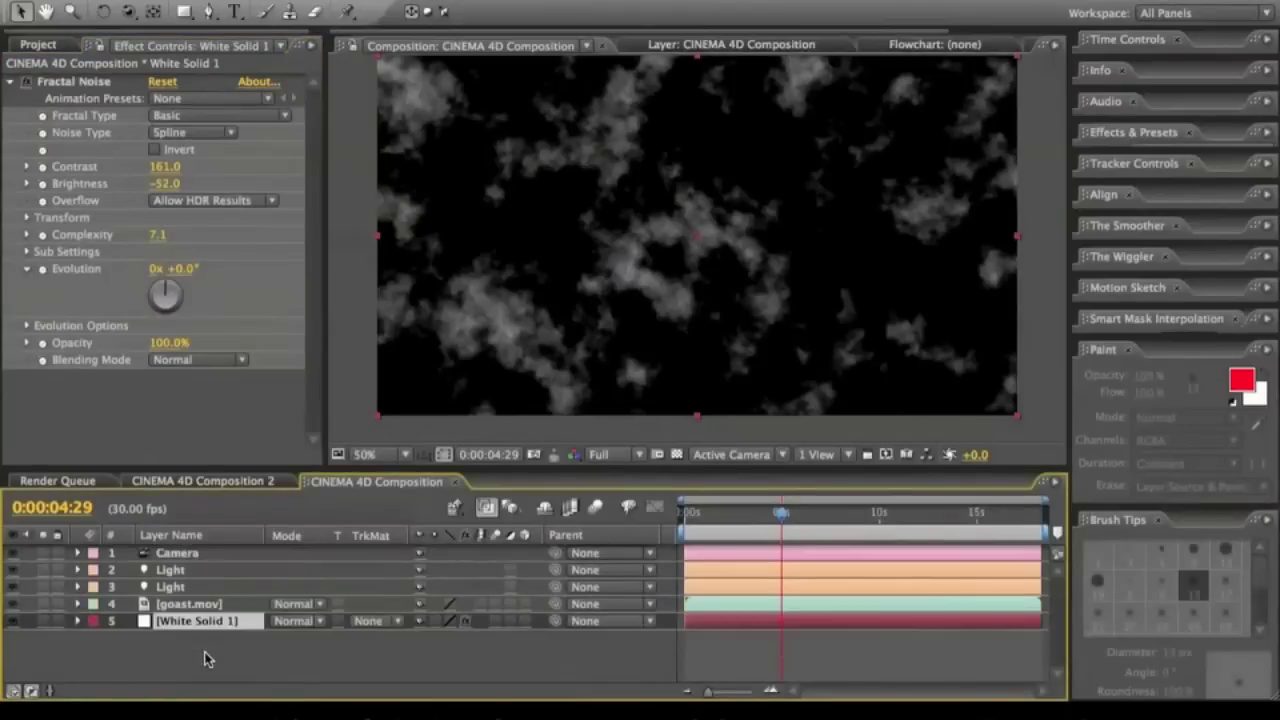
left_click_drag(720, 513, 716, 544)
left_click(680, 526)
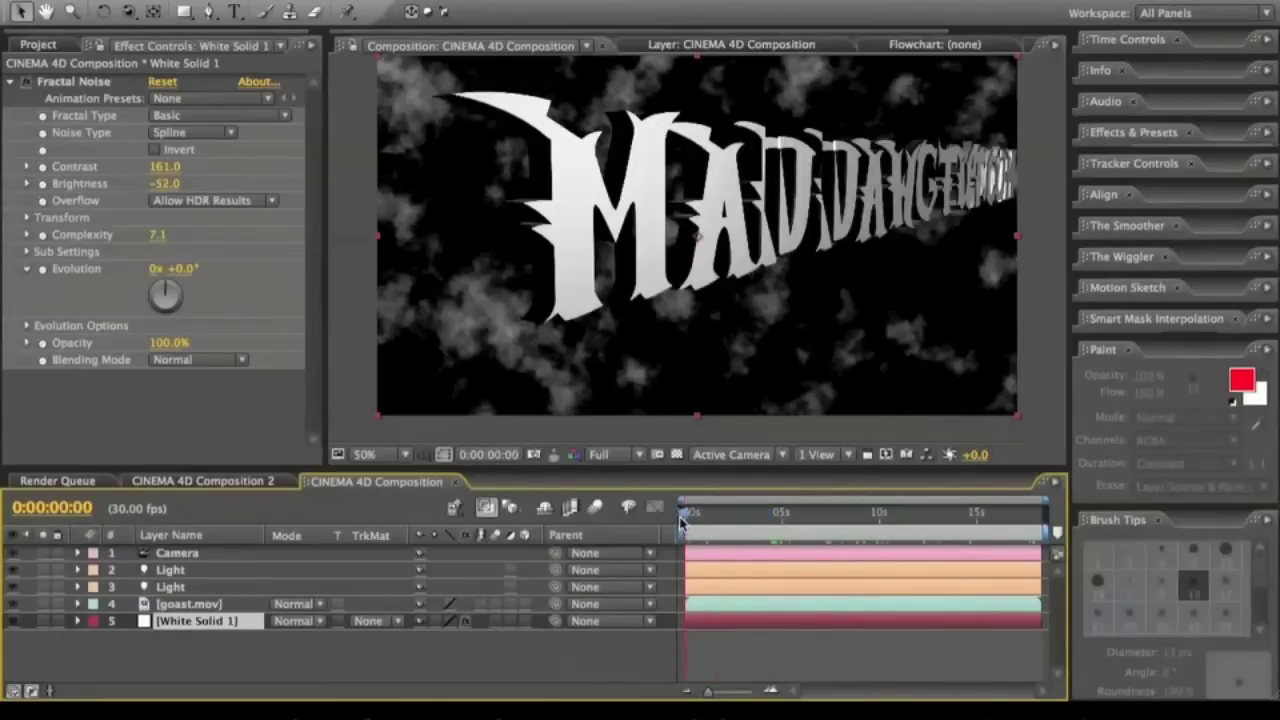
- Keyframe Fractal Noise Evolution, with a higher value at the composition's last frame
left_click(43, 272)
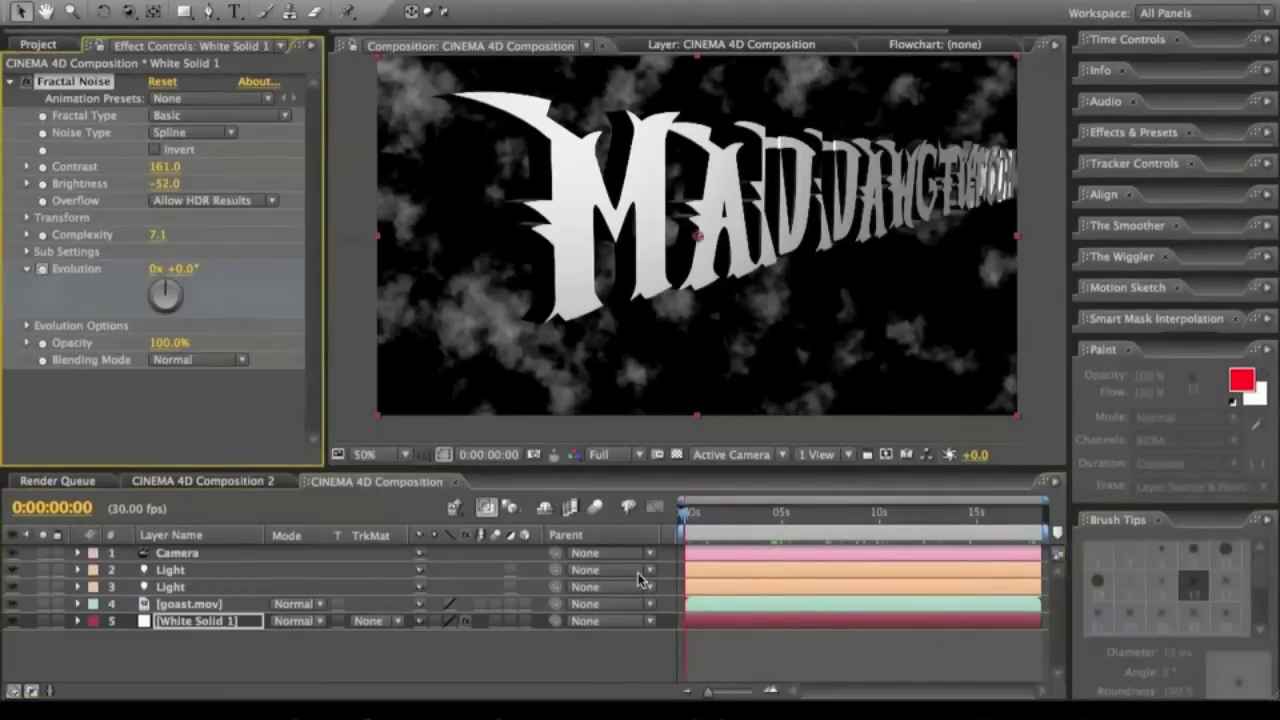
left_click(1039, 511)
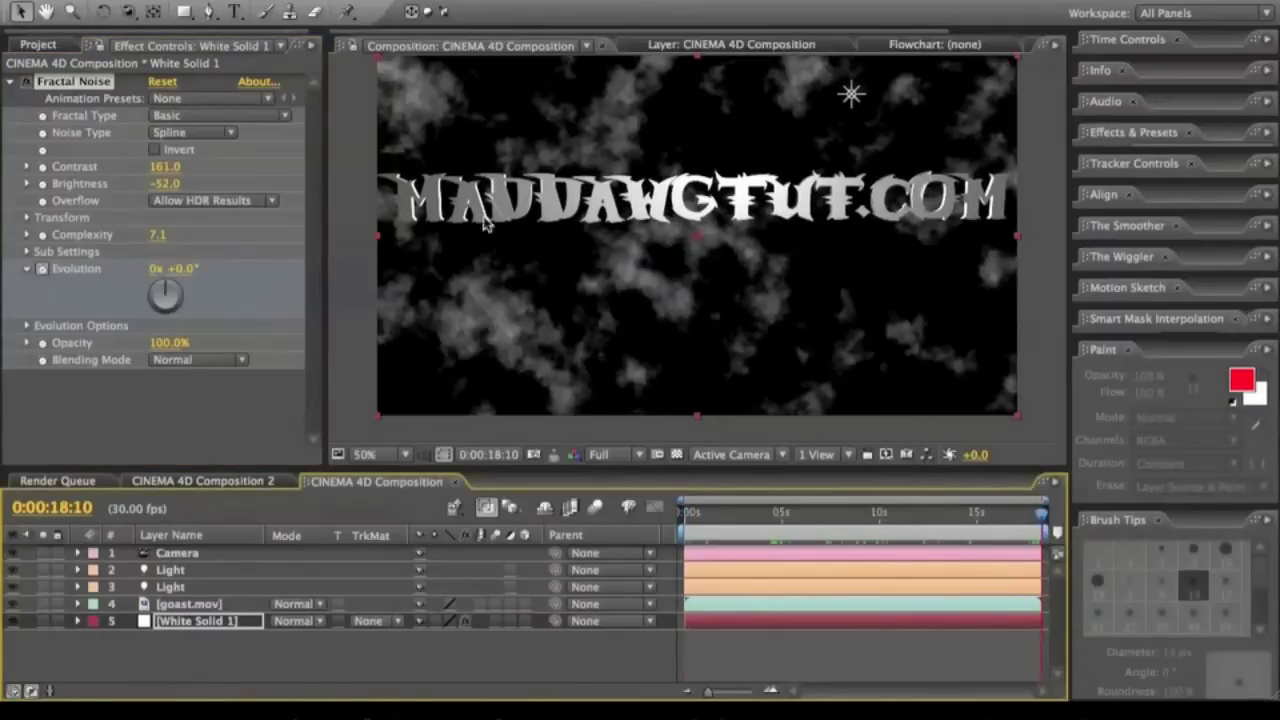
left_click_drag(185, 270, 795, 265)
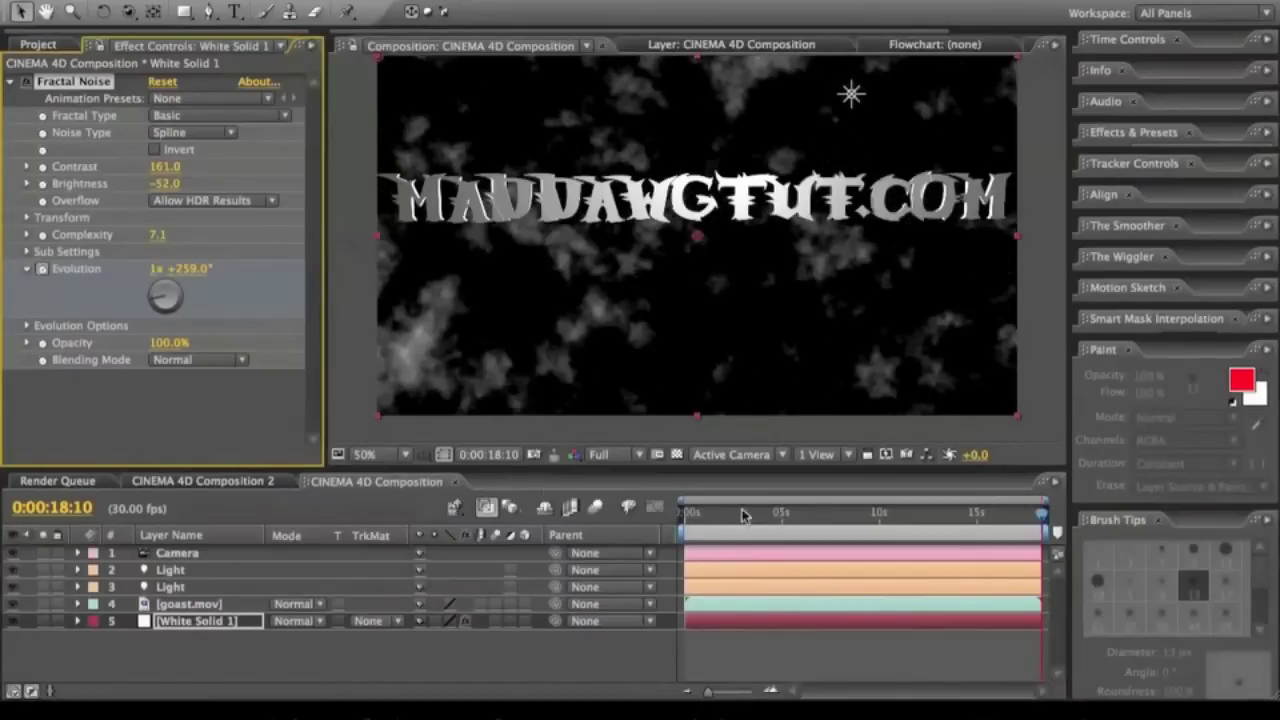
- Preview the drifting clouds, checking frames around 0:00:02:09 and 4 seconds
left_click(763, 524)
left_click(704, 527)
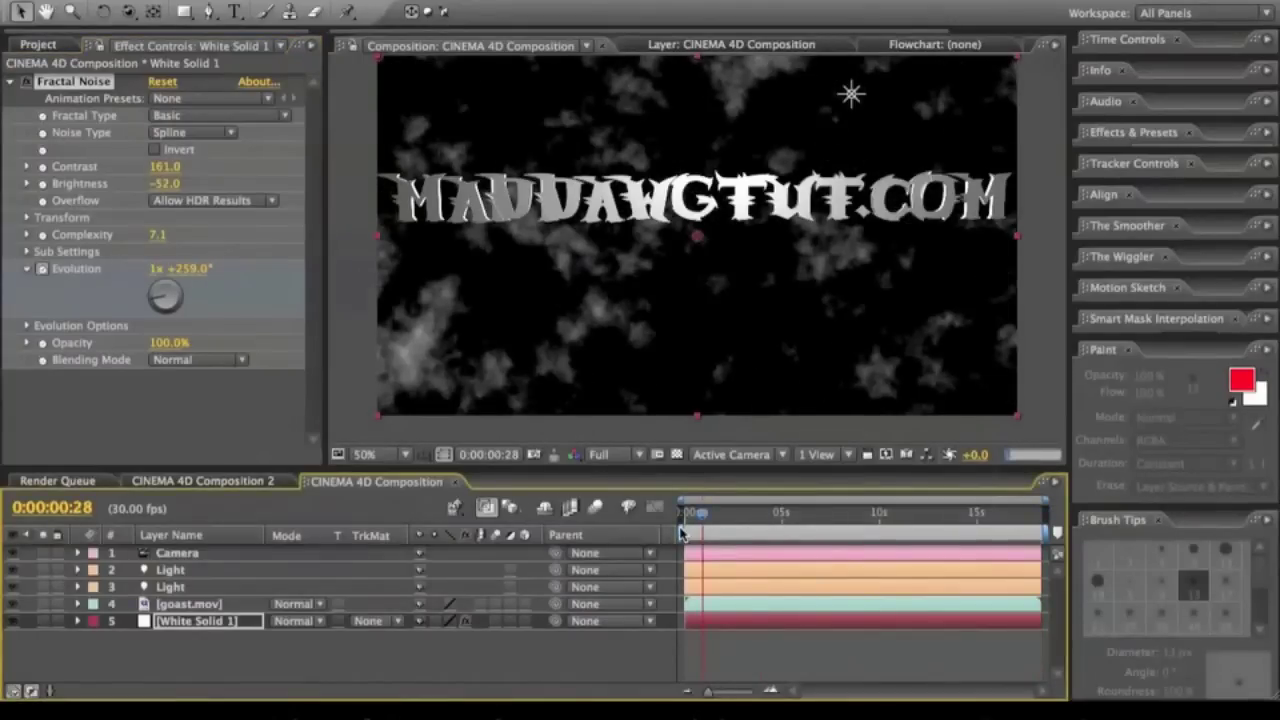
left_click(681, 528)
key("KP_0")
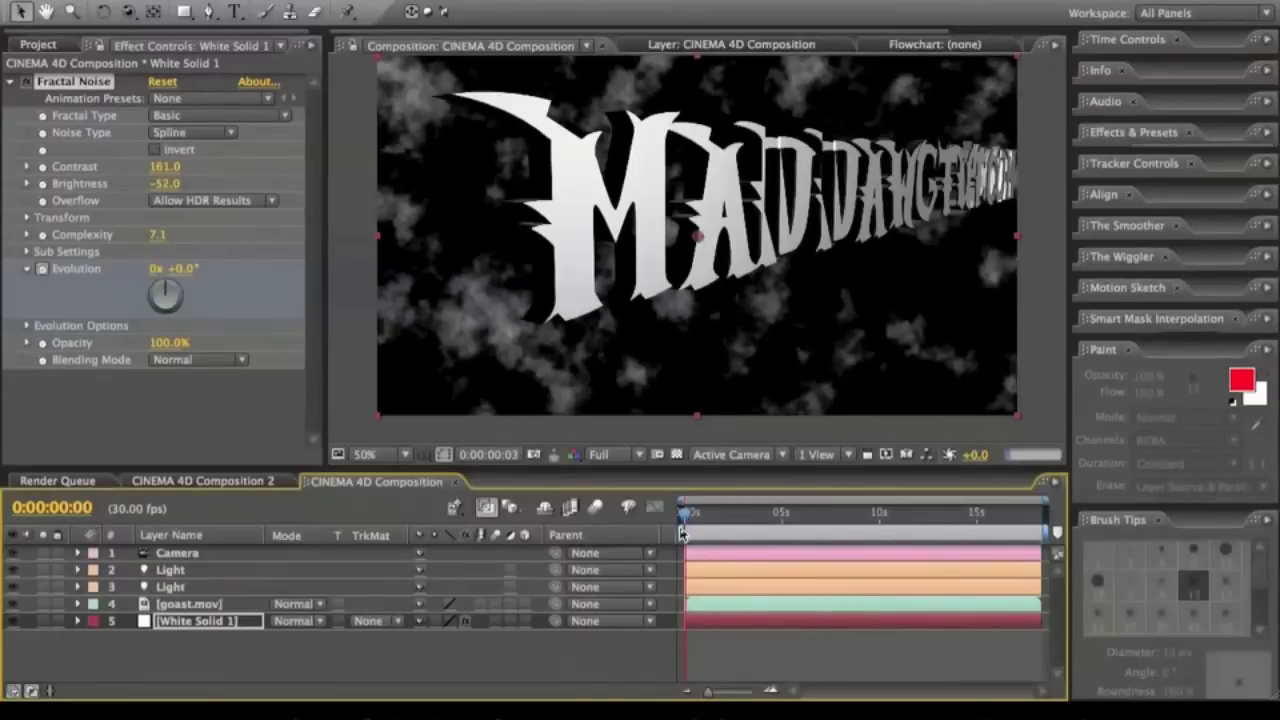
left_click(729, 517)
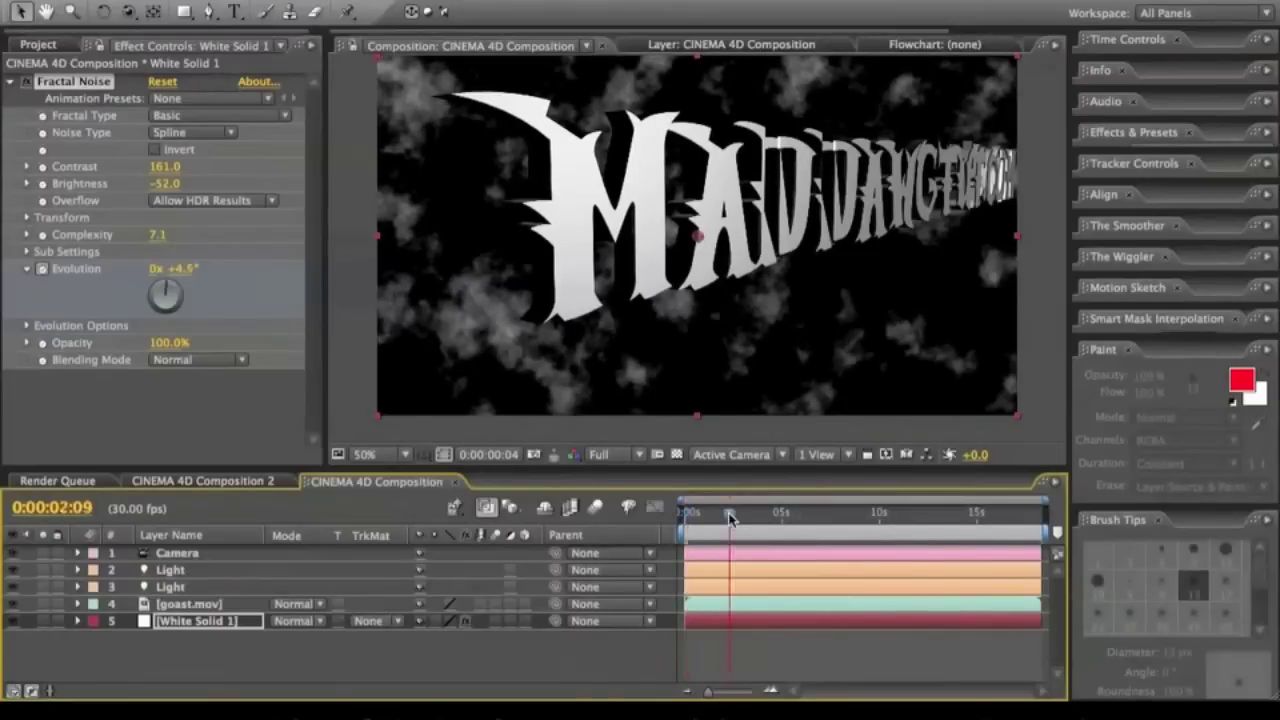
left_click(683, 514)
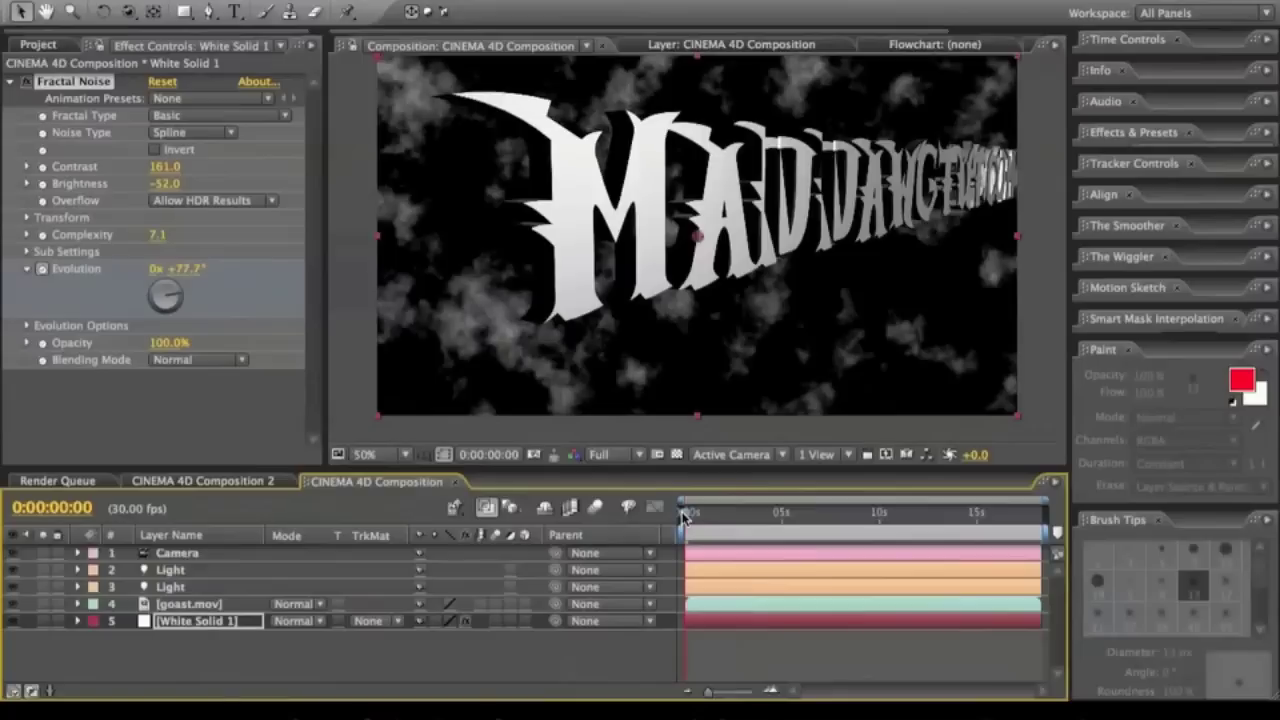
left_click_drag(683, 514, 691, 514)
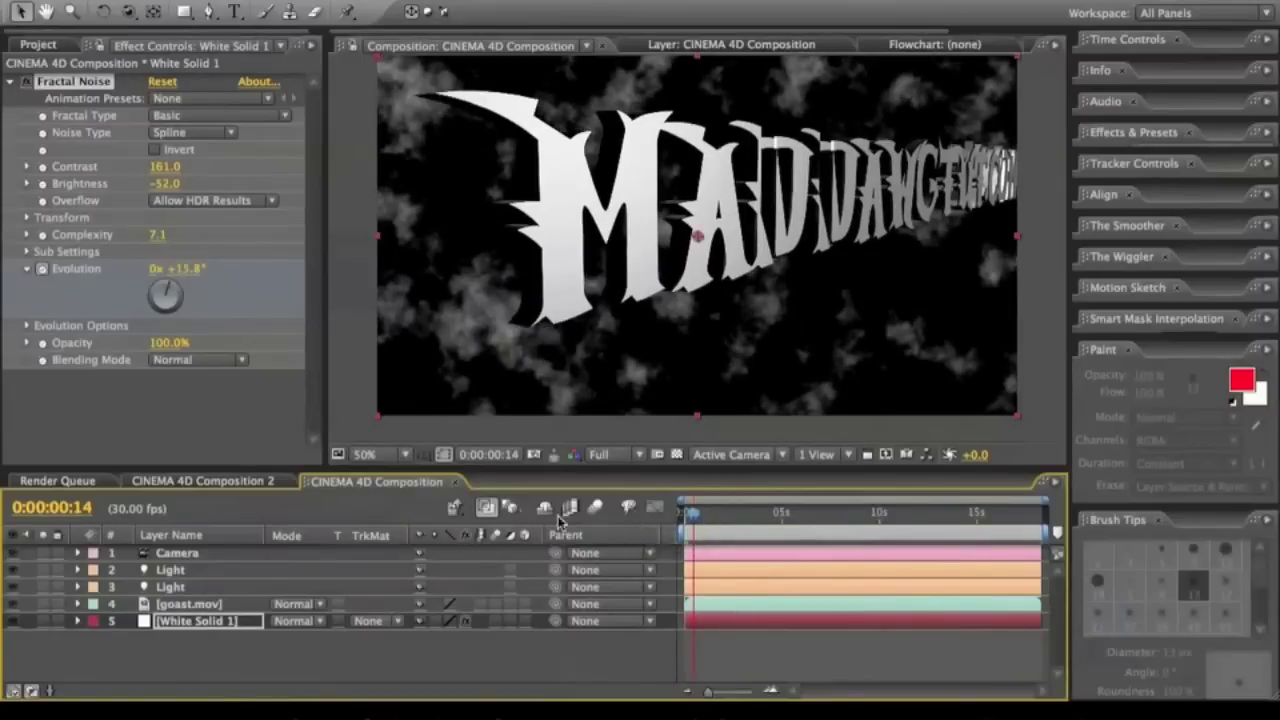
left_click(196, 653)
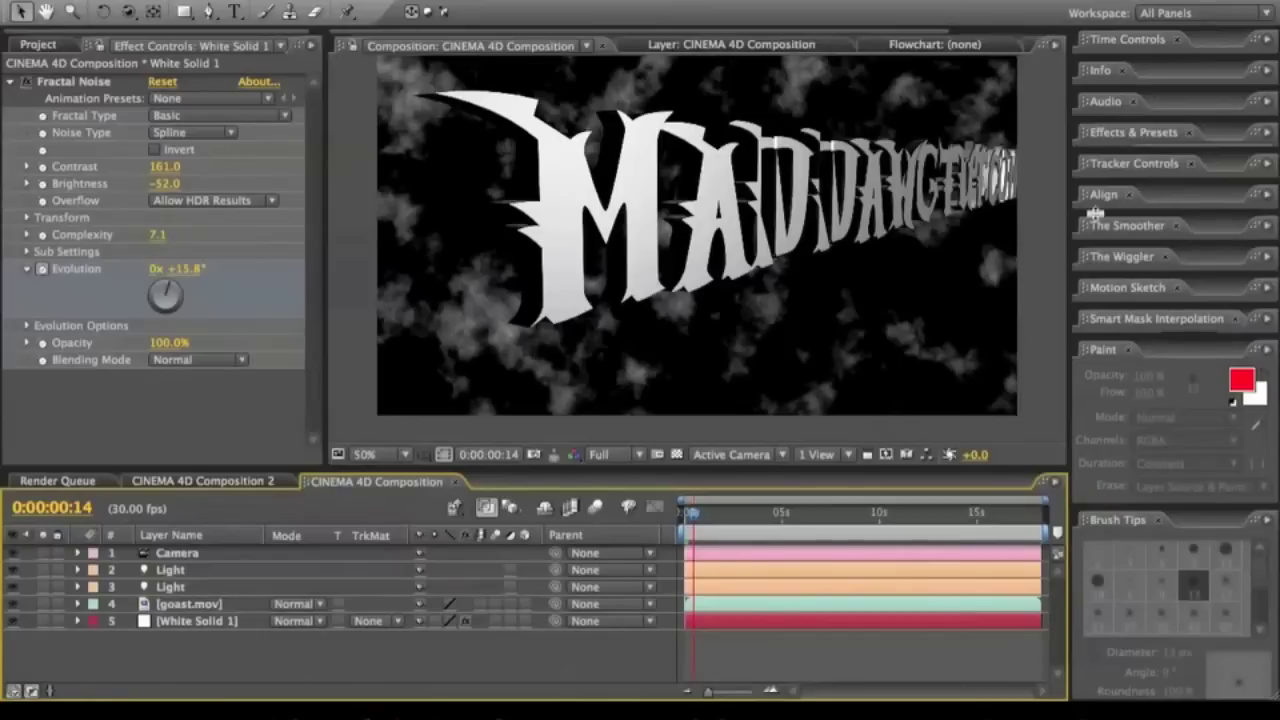
- Switch to the Effects workspace and launch Browse Presets in Adobe Bridge
left_click(1198, 15)
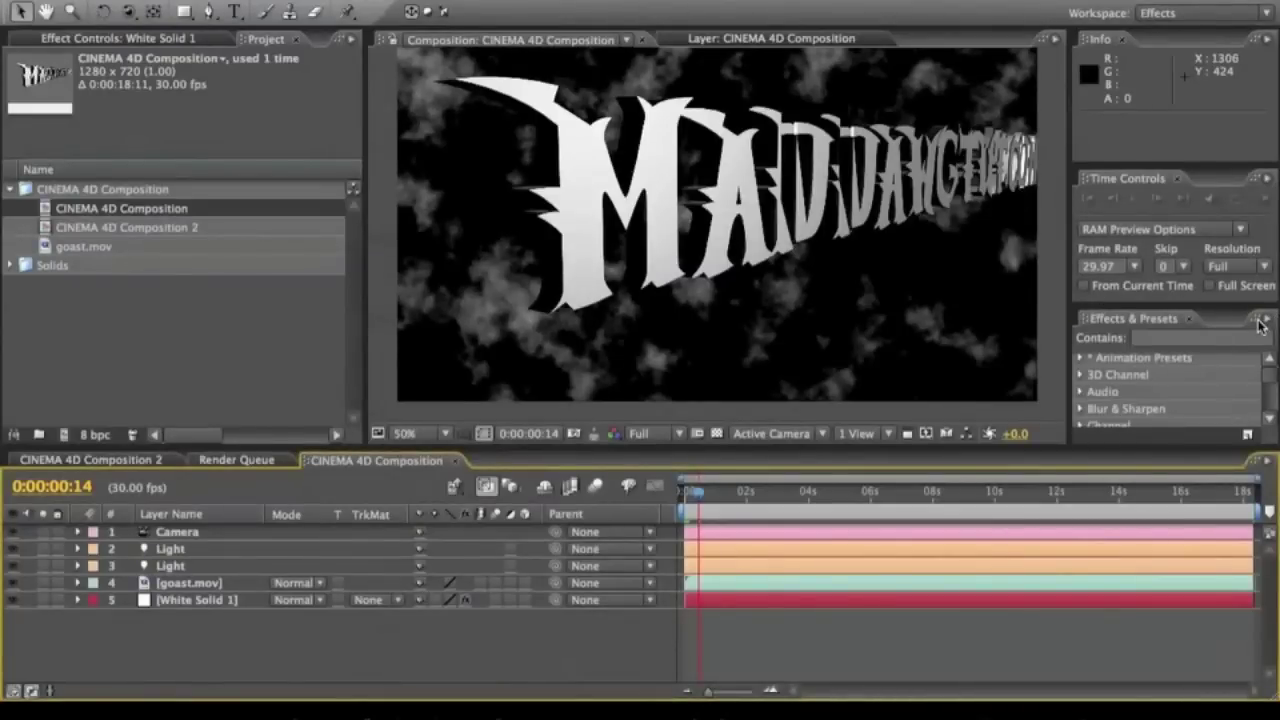
left_click(1263, 323)
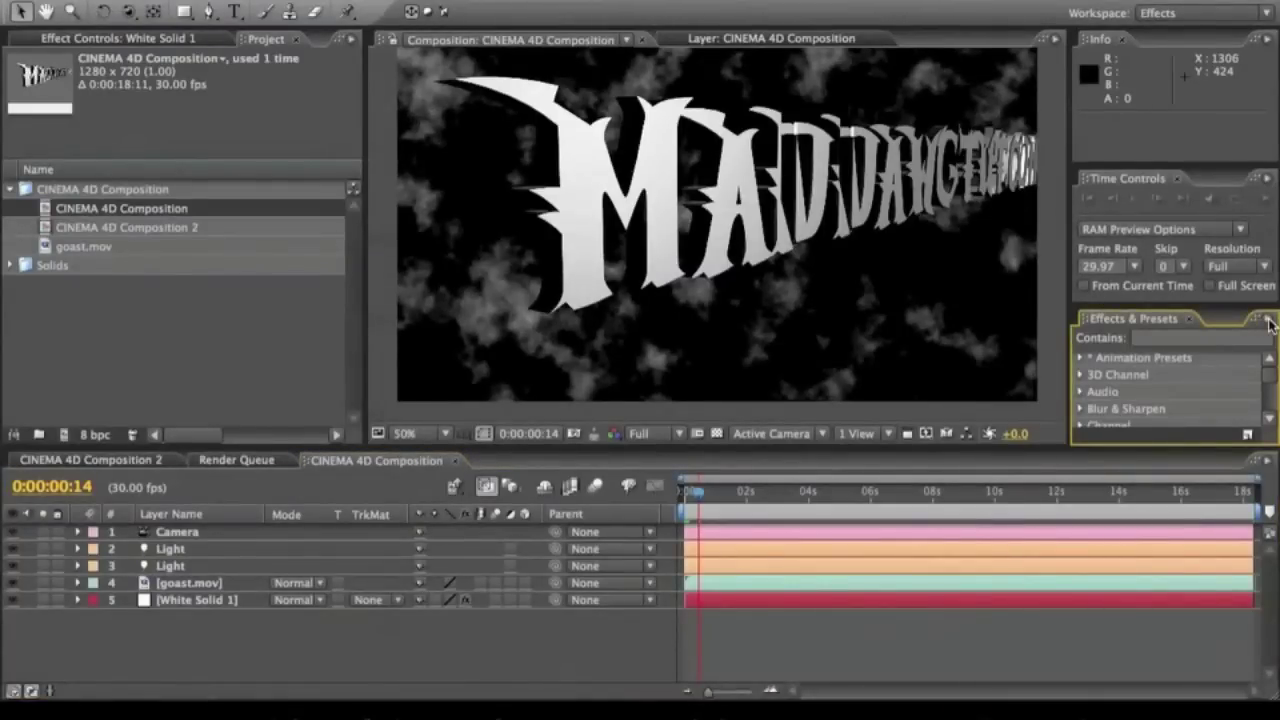
left_click(1266, 321)
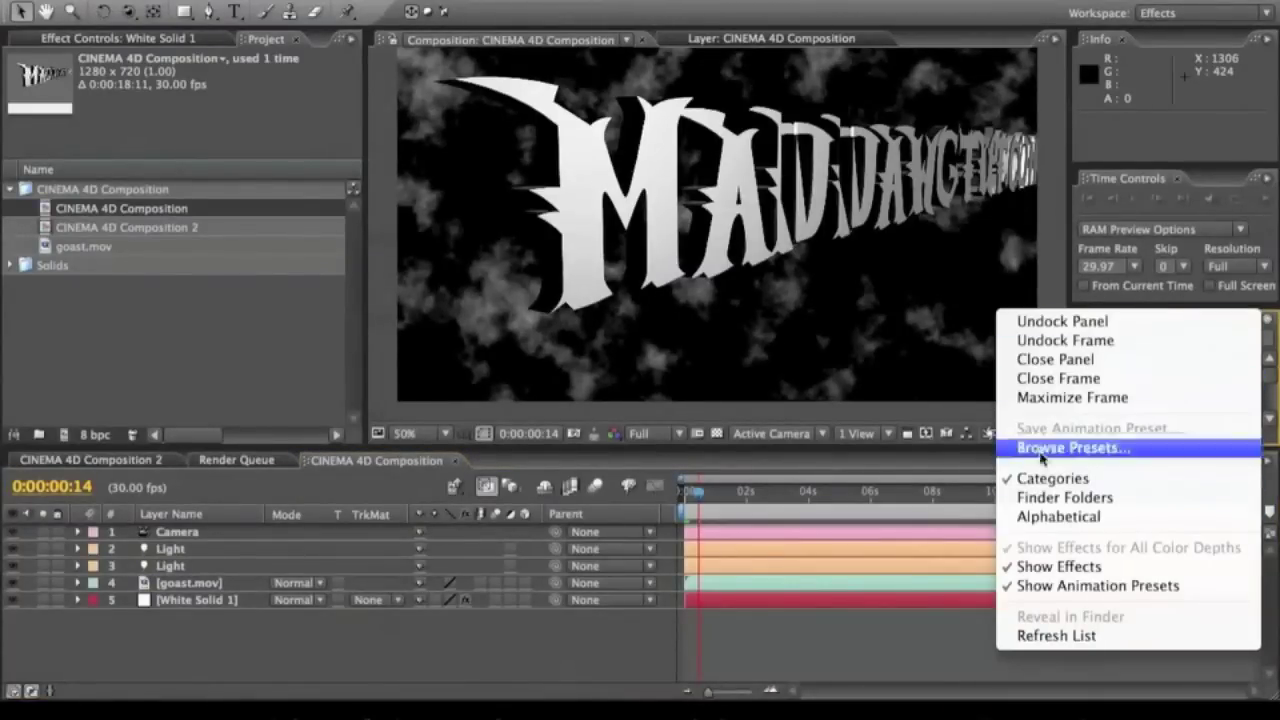
left_click(1052, 449)
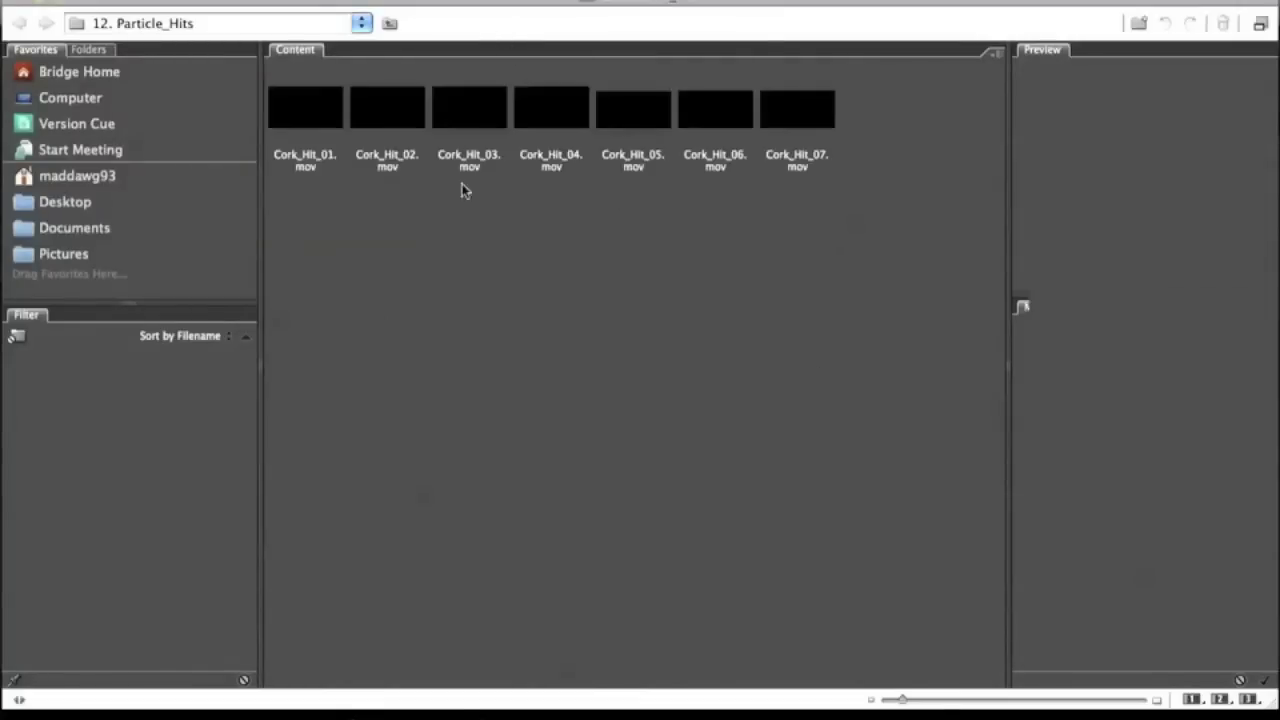
- Open Action Essentials 2 > Action_Essentials_720p and preview its Atmospheres, Charges and Couch_Hits folders
double_click(334, 104)
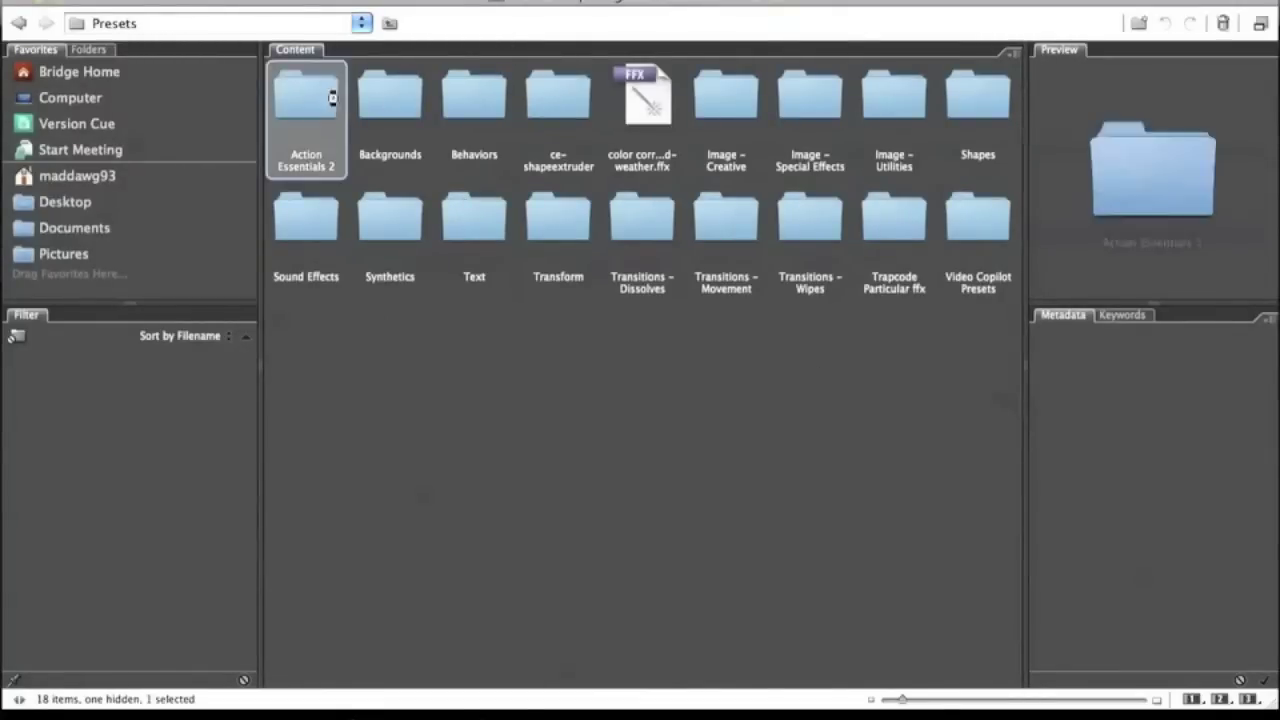
double_click(321, 100)
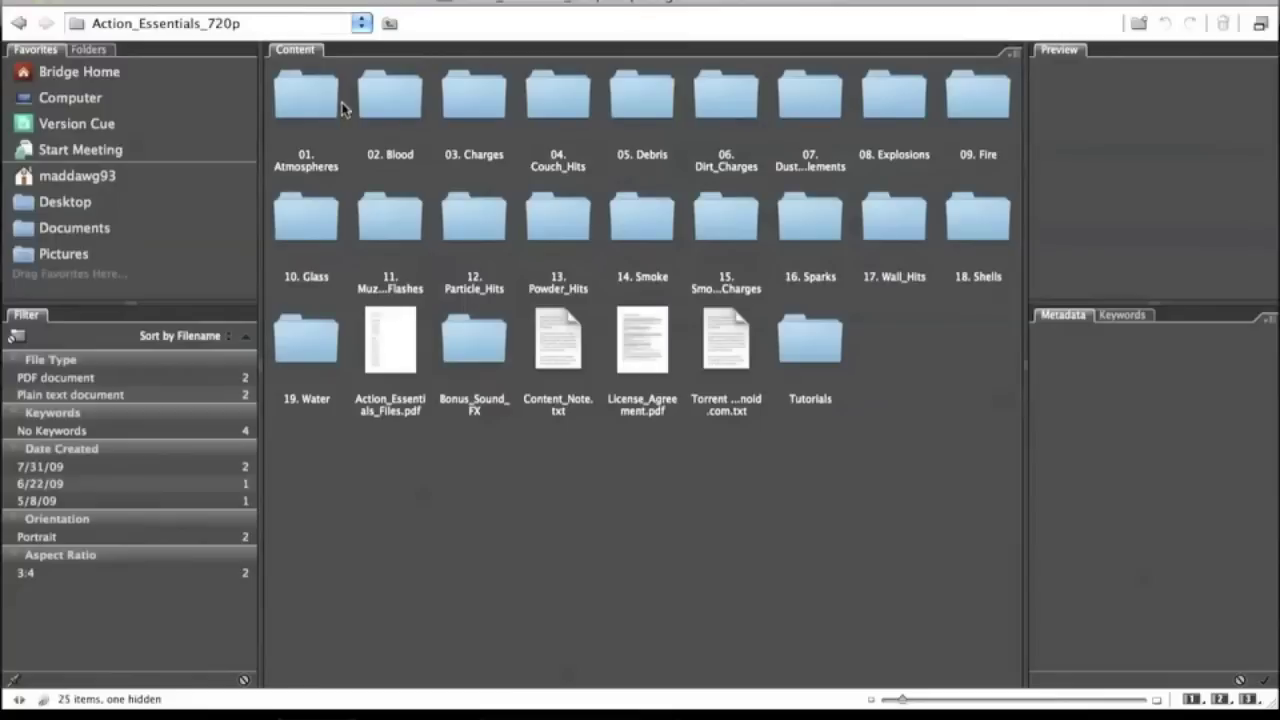
left_click(314, 108)
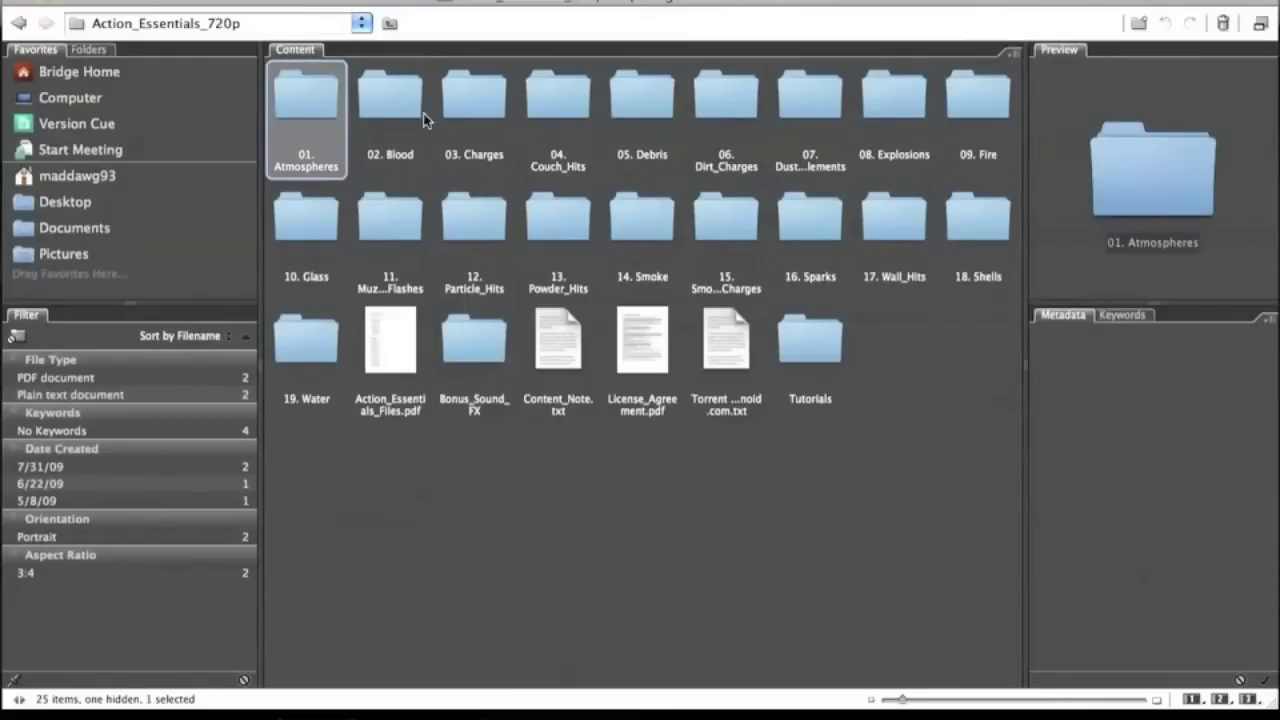
left_click(474, 120)
left_click(563, 118)
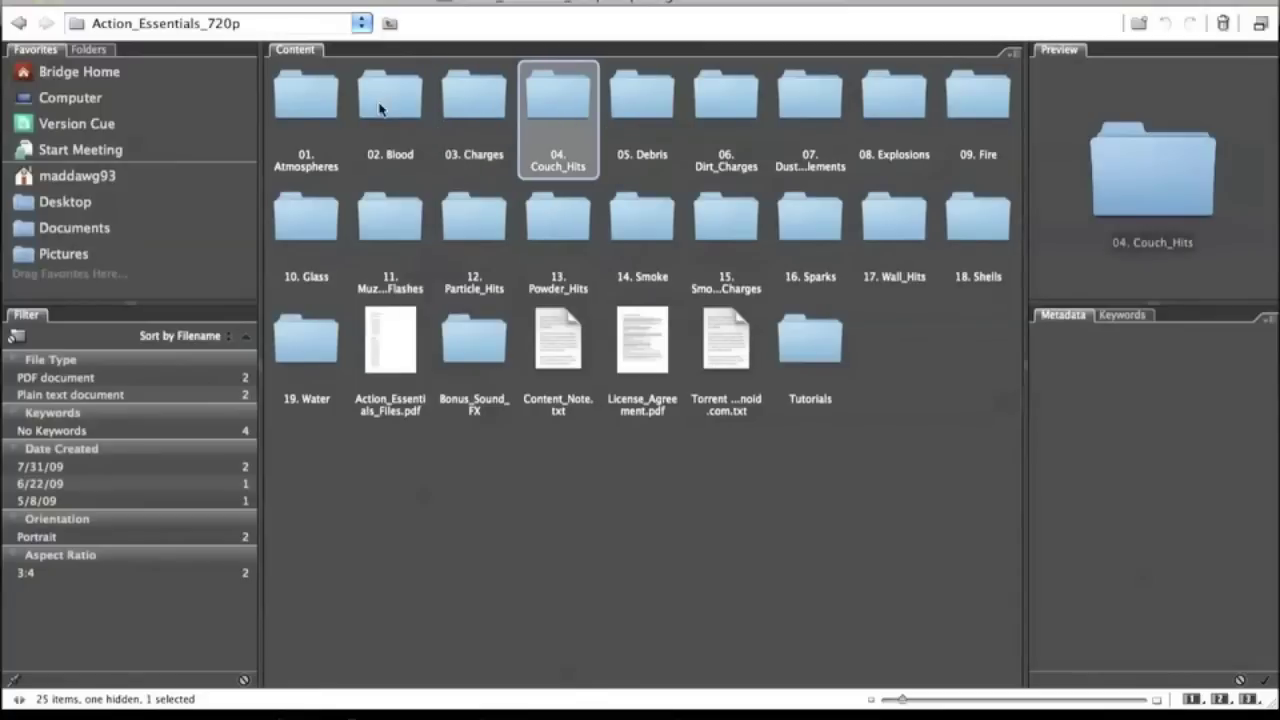
- Open the 01. Atmospheres folder and select Atmosphere_07.mov
double_click(303, 85)
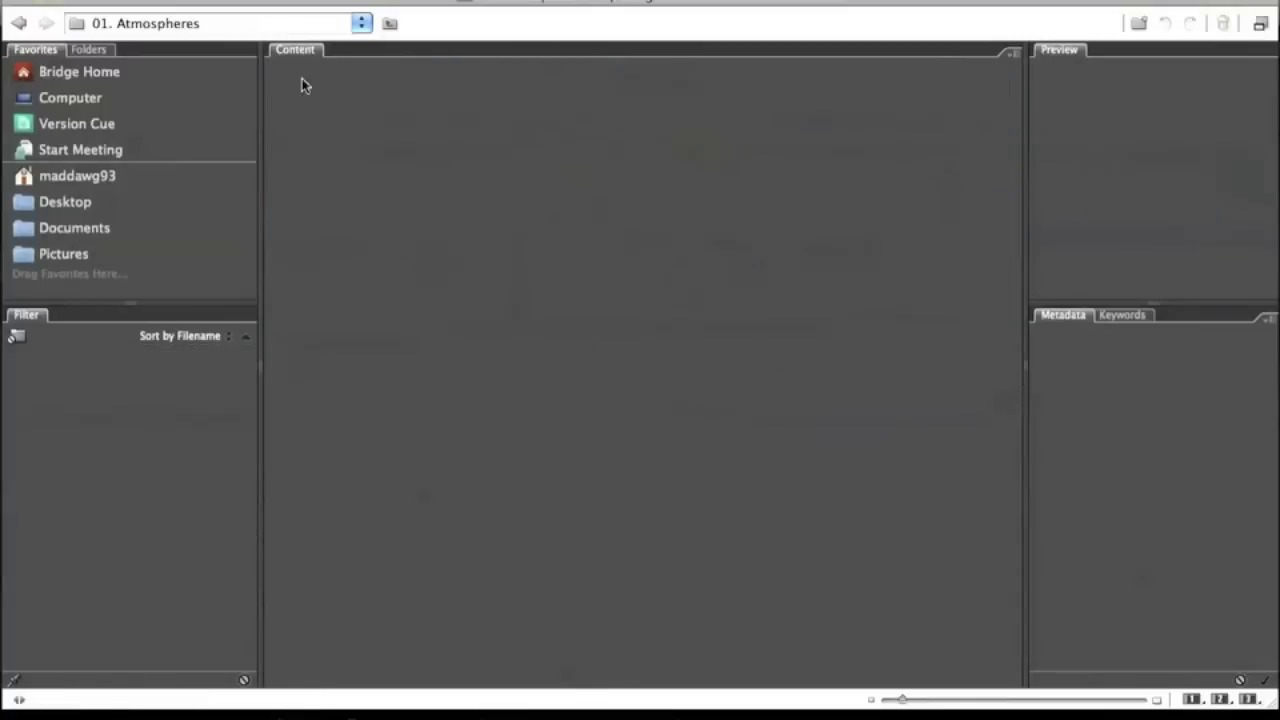
left_click(811, 131)
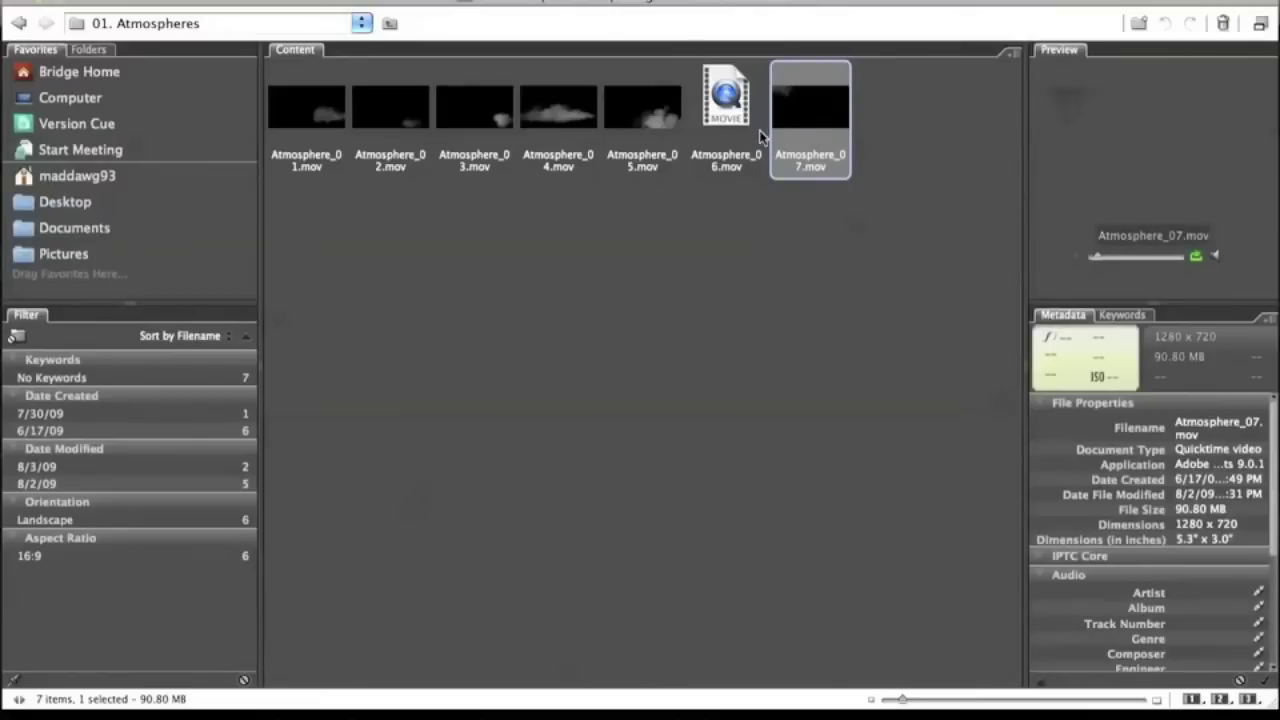
left_click(727, 222)
left_click(800, 116)
- Import Atmosphere_07.mov, add it as the top layer, and move the time to 0:00:05:03
double_click(800, 116)
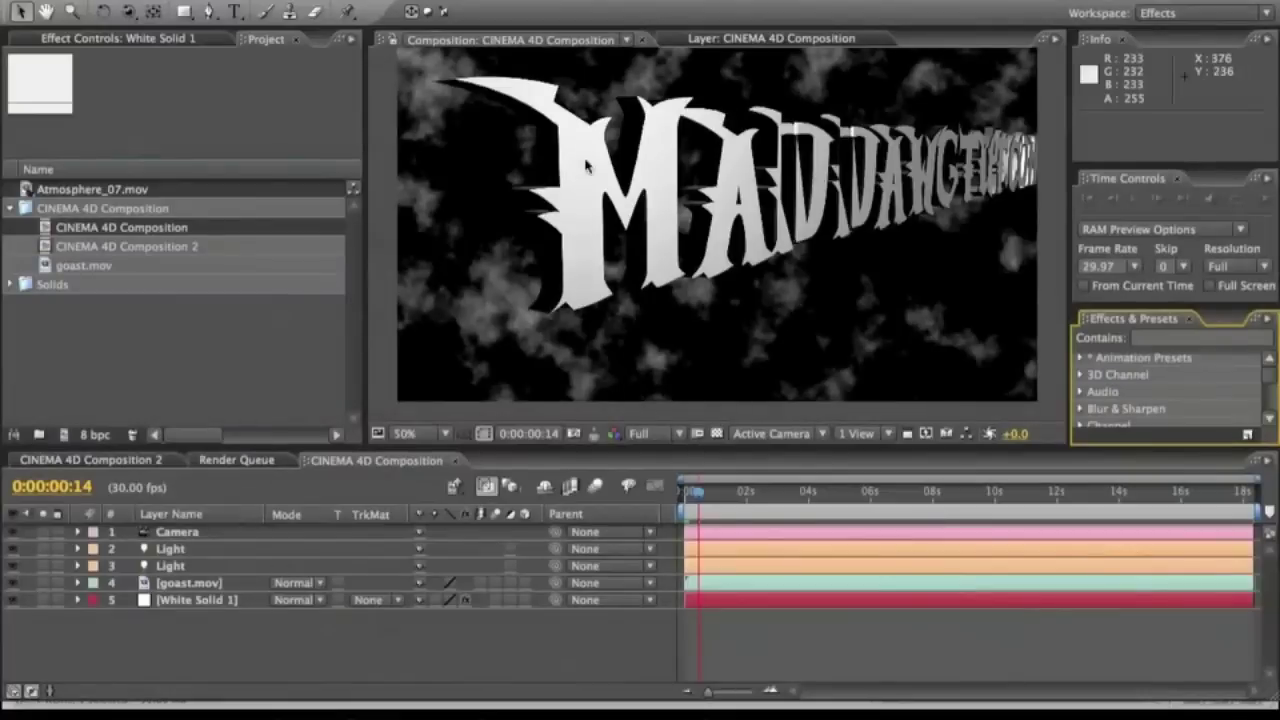
left_click(115, 361)
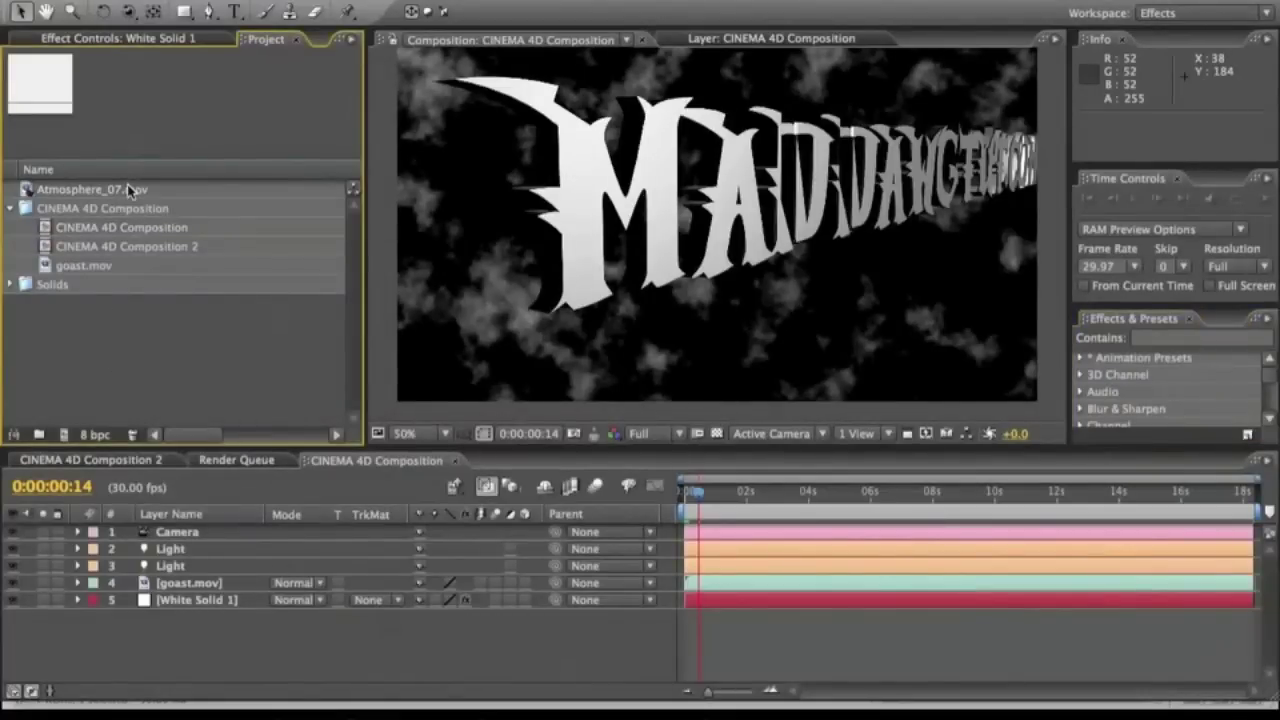
left_click_drag(128, 191, 201, 532)
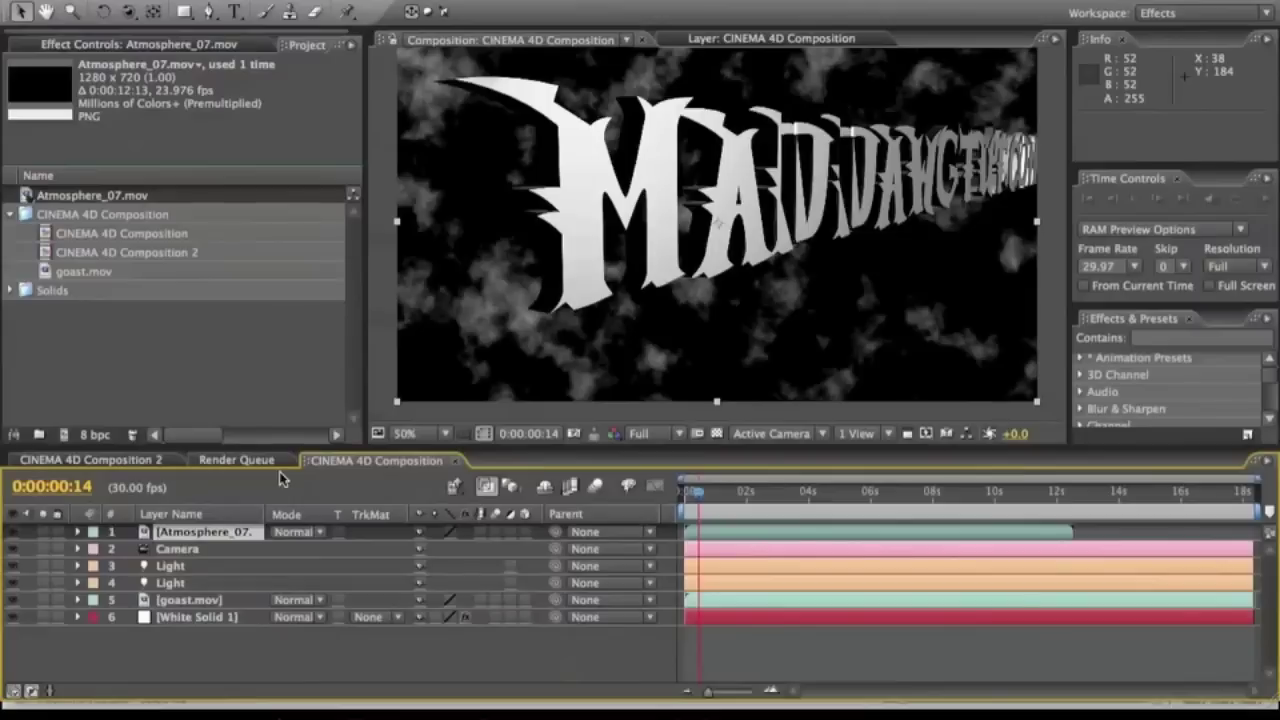
left_click(773, 502)
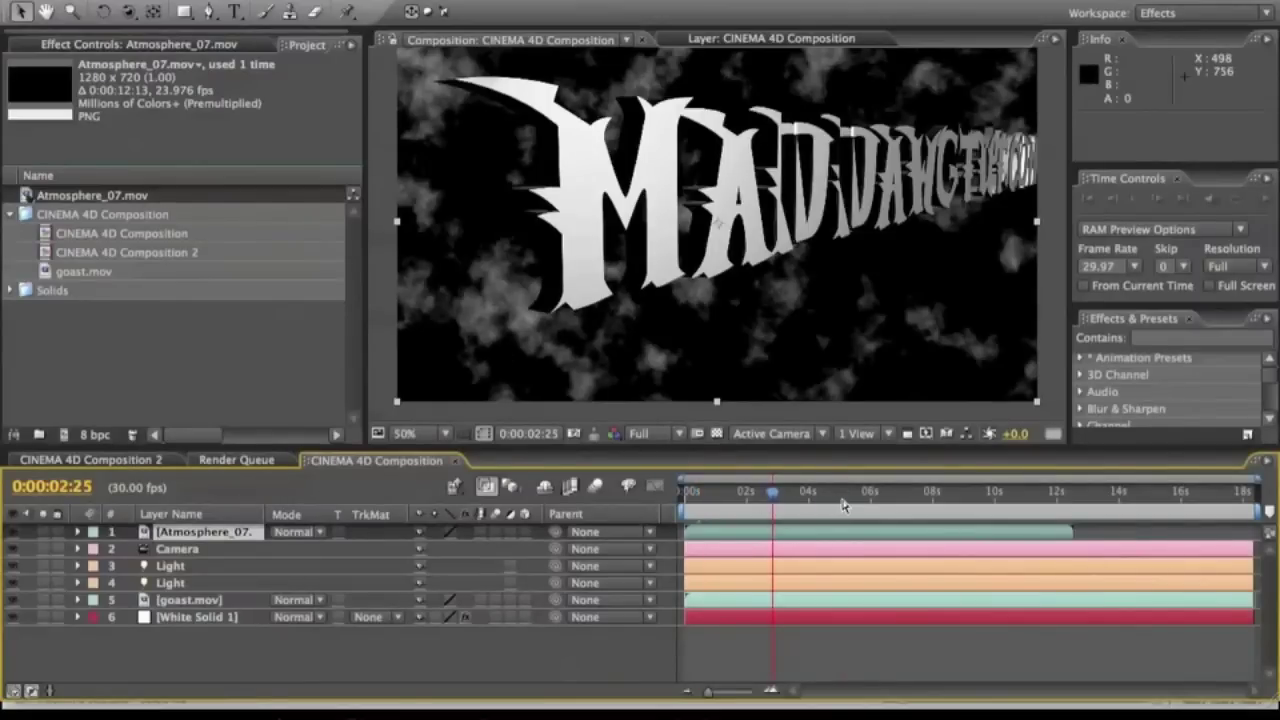
left_click(843, 503)
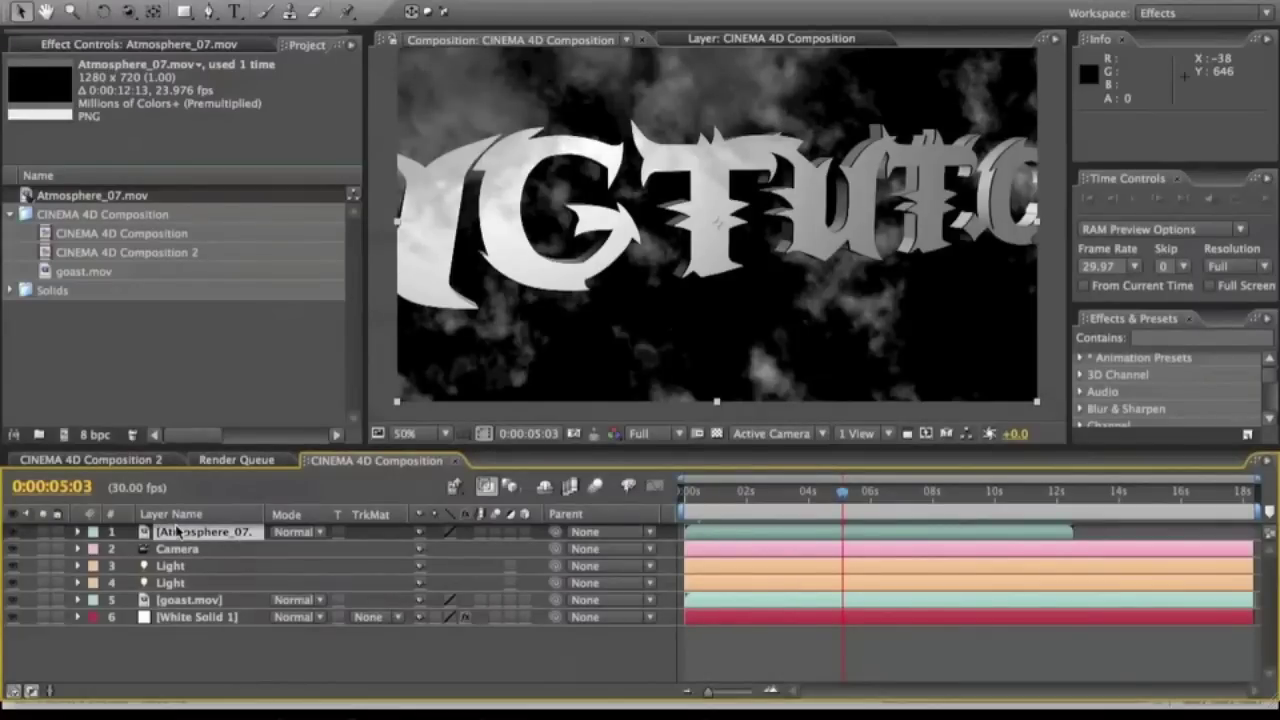
- Duplicate the Atmosphere_07 layer once and rotate the copy -180°
key("ctrl+d")
key("ctrl+d")
key("ctrl+d")
key("ctrl+d")
key("ctrl+d")
key("ctrl+d")
key("ctrl+d")
key("ctrl+d")
key("ctrl+d")
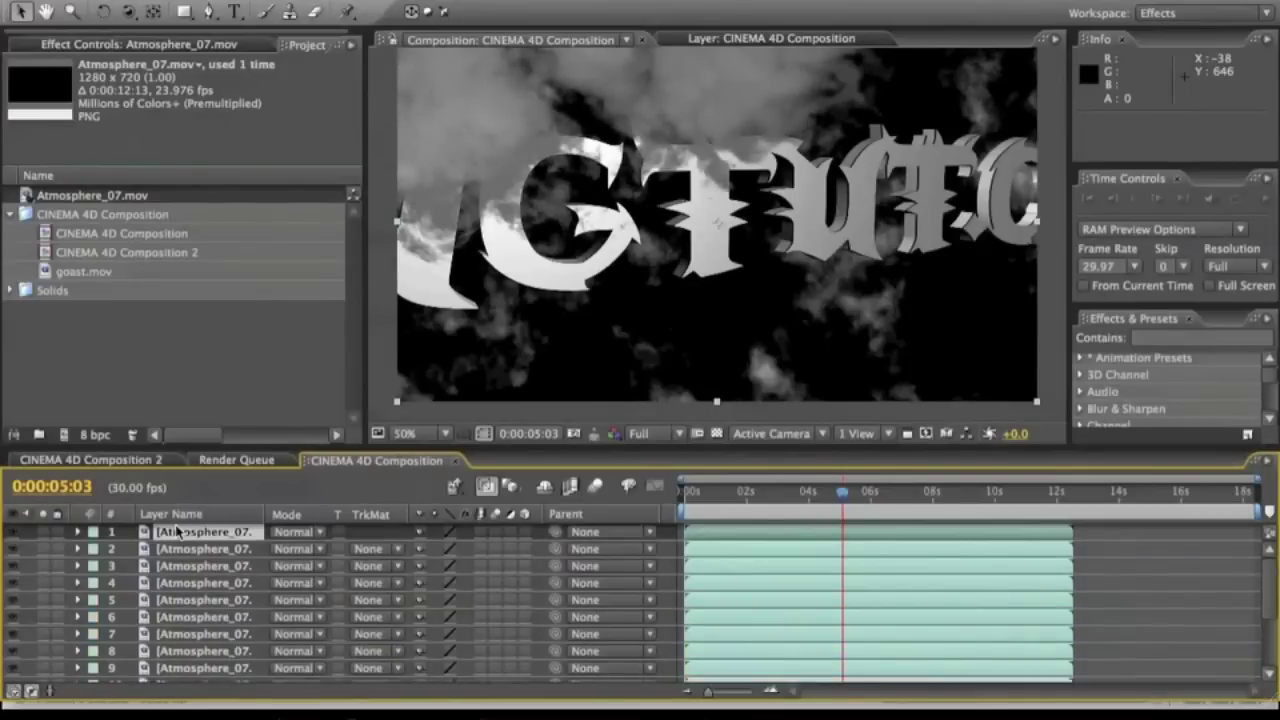
key("ctrl+d")
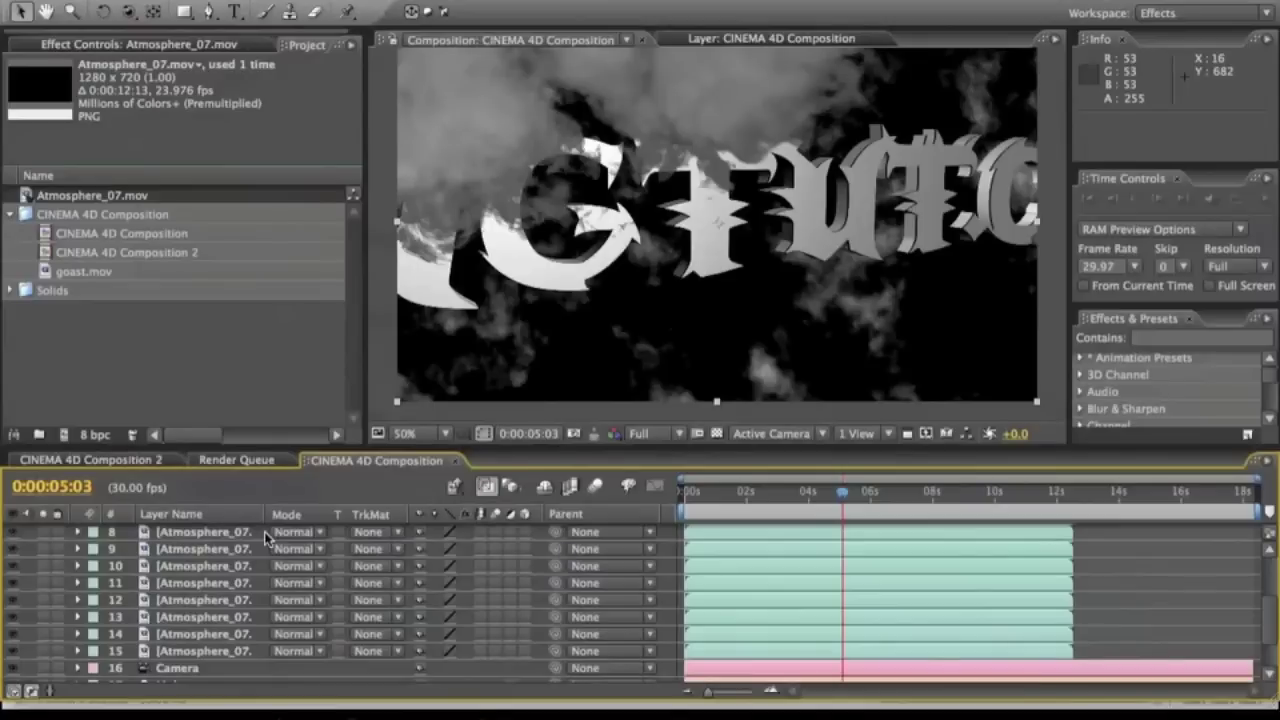
key("ctrl+z")
key("ctrl+z")
key("ctrl+z")
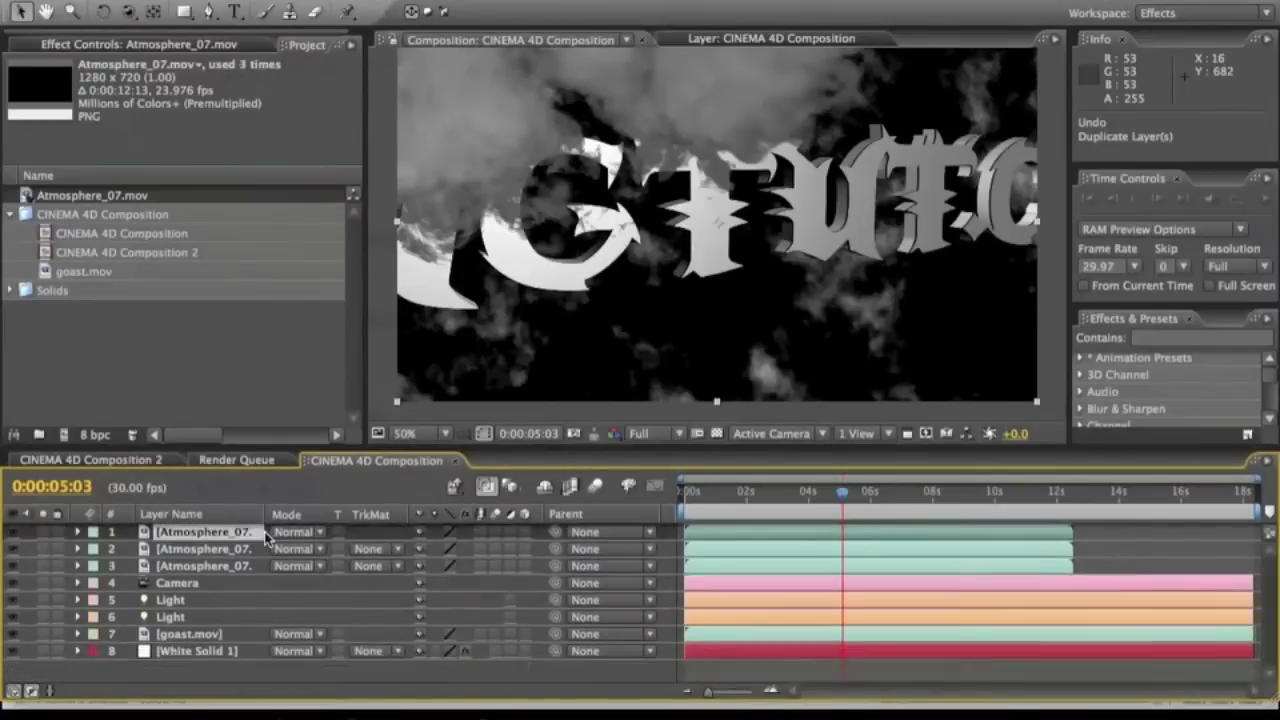
key("ctrl+z")
key("ctrl+z")
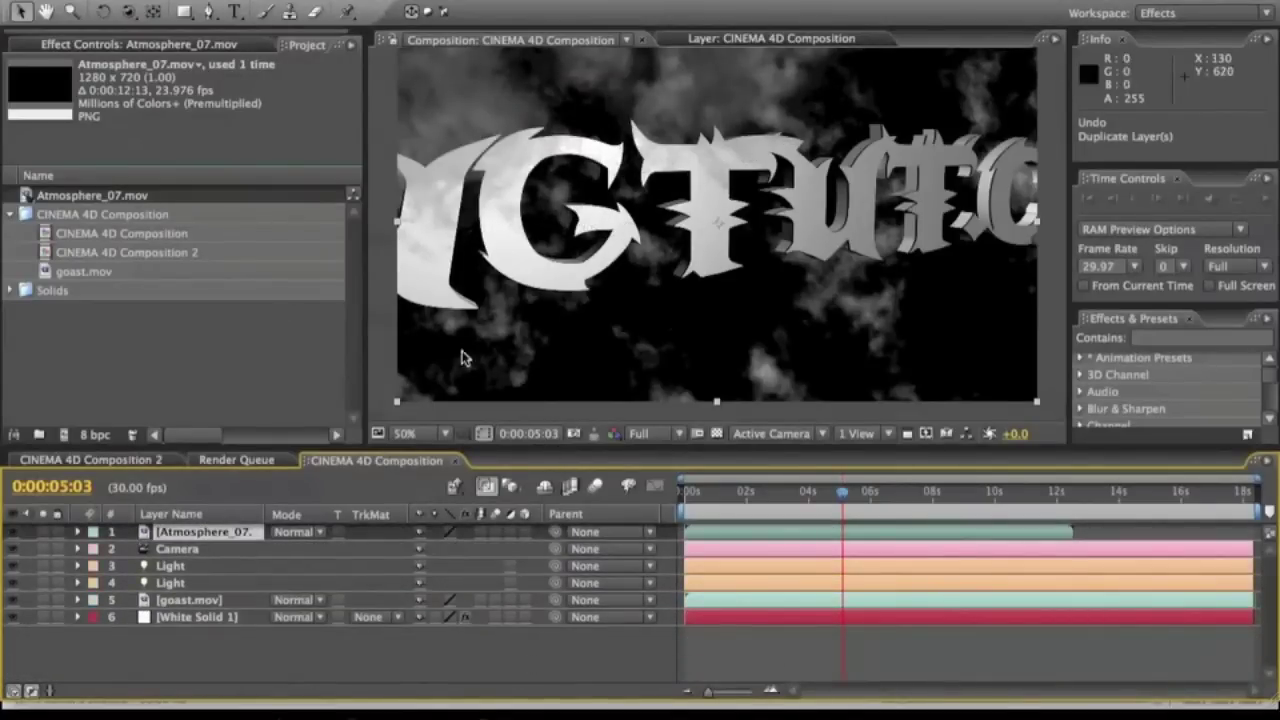
key("ctrl+d")
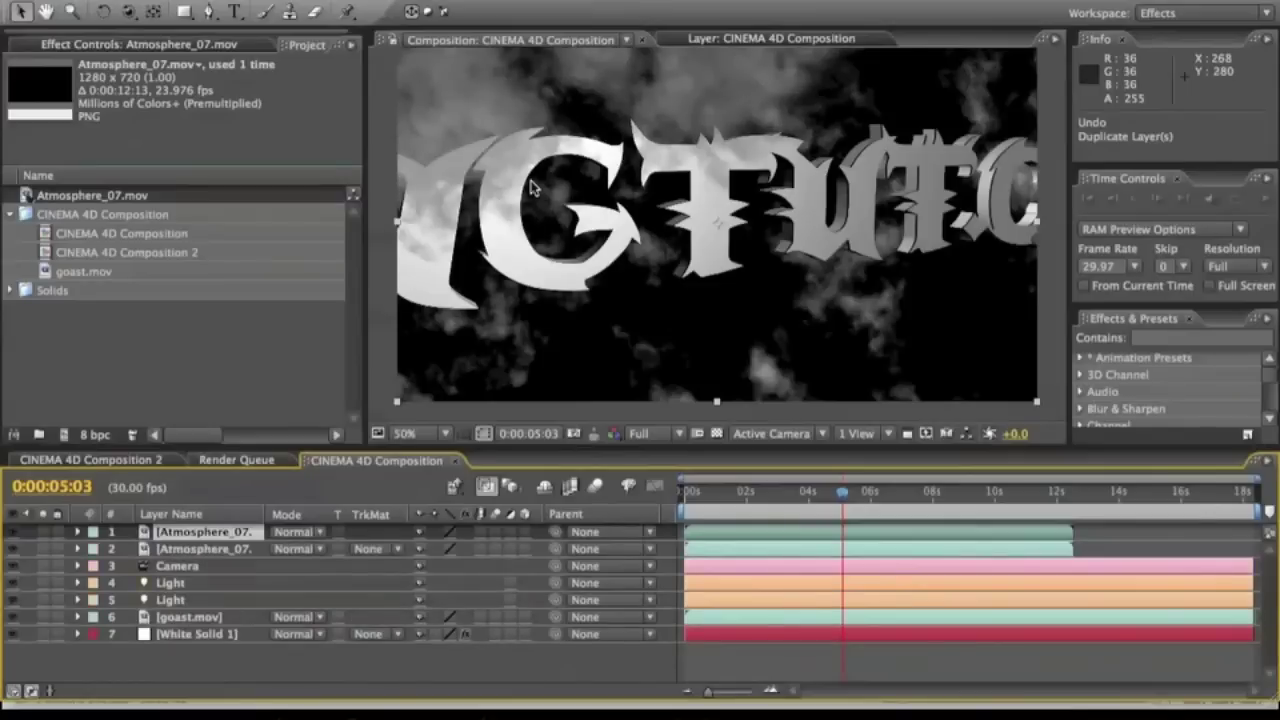
key("w")
left_click_drag(533, 188, 1040, 285)
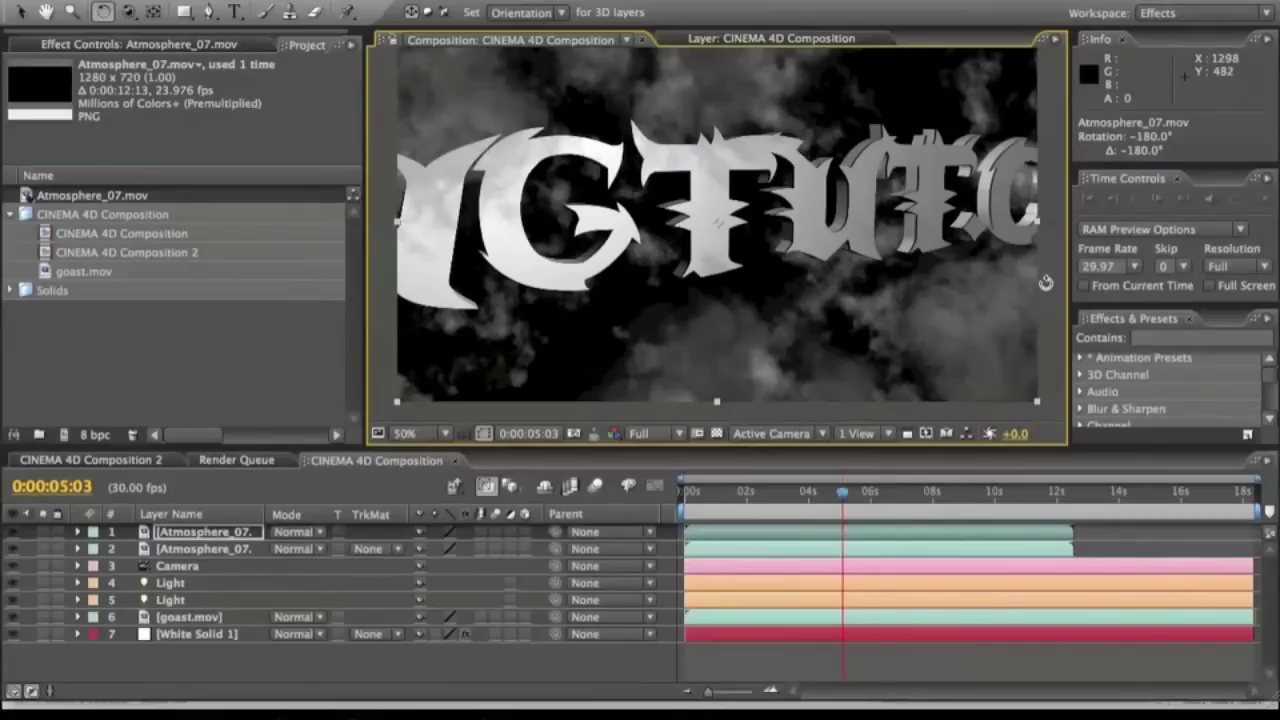
left_click(1045, 283)
- Duplicate the two Atmosphere_07 layers to build up more smoke layers
key("v")
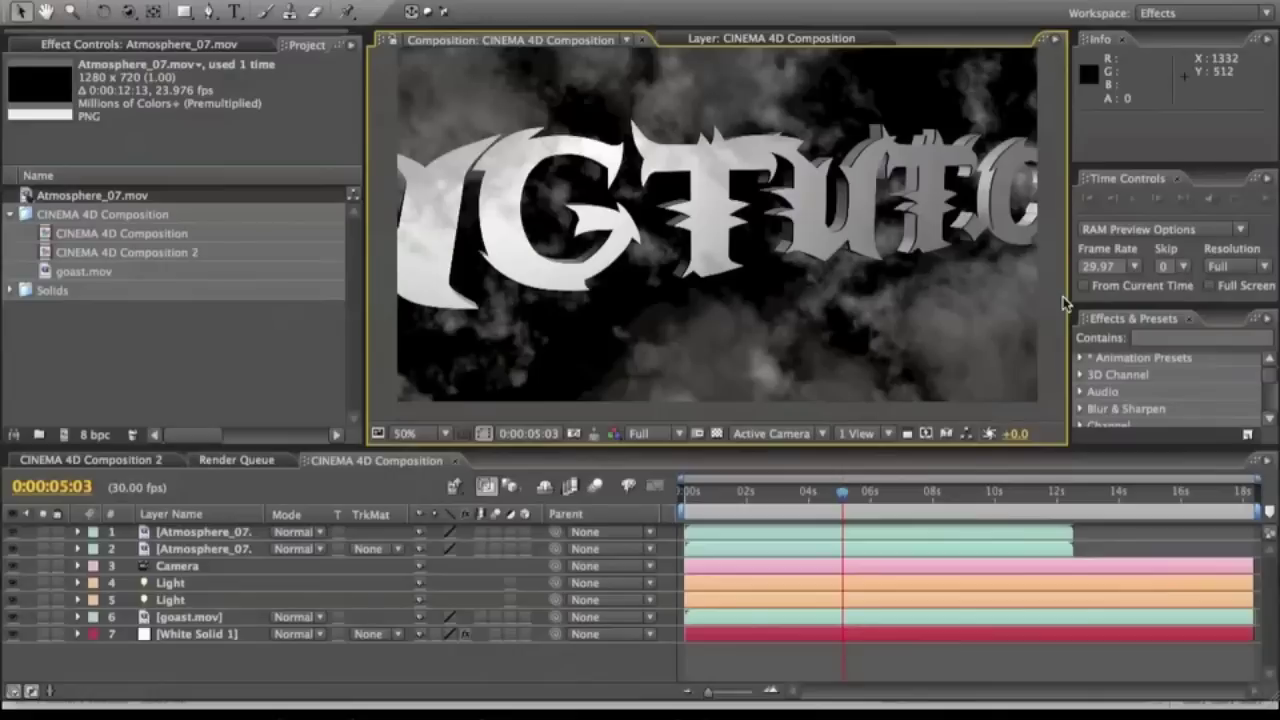
left_click(219, 533)
left_click(214, 553, "shift")
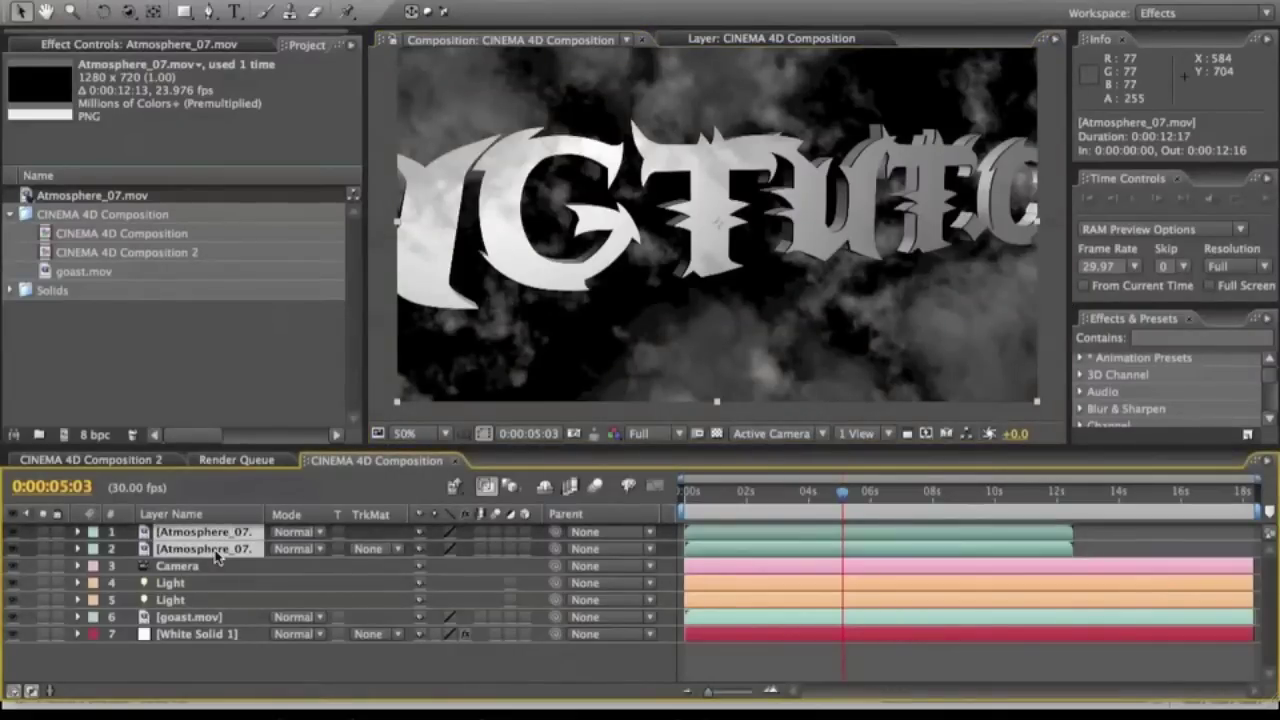
key("ctrl+d")
key("ctrl+d")
key("ctrl+d")
key("ctrl+d")
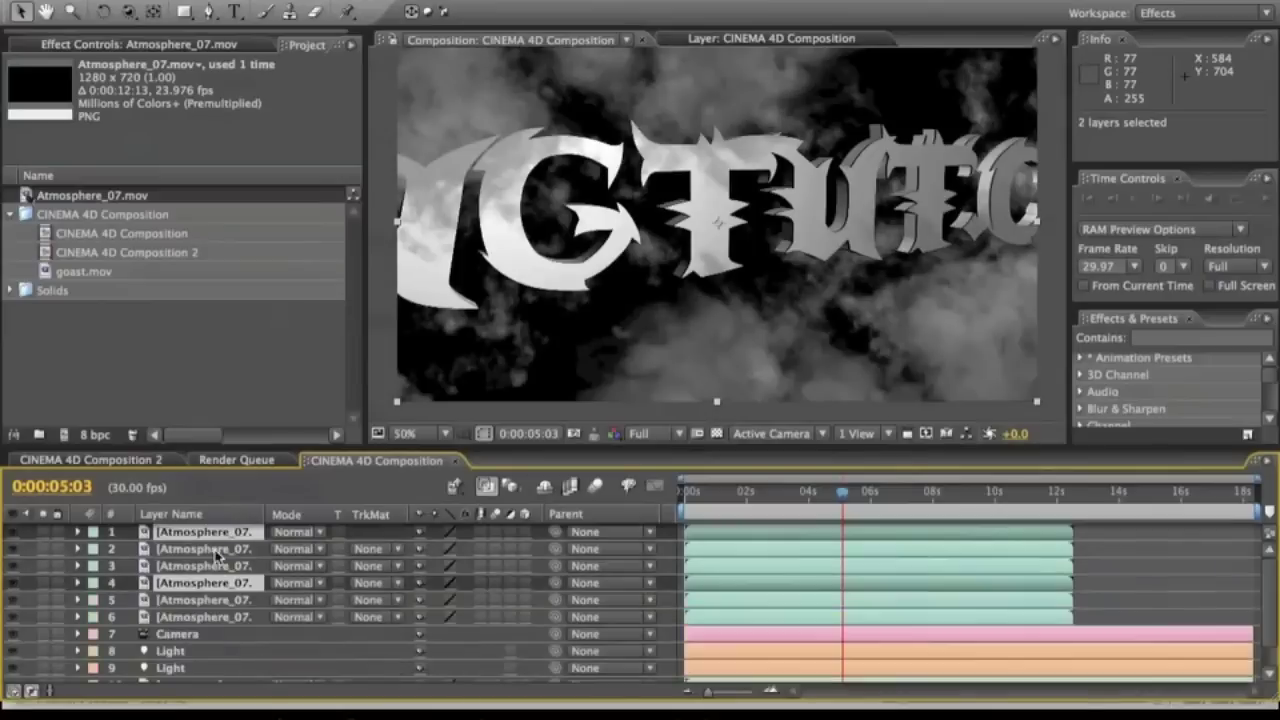
left_click(220, 563)
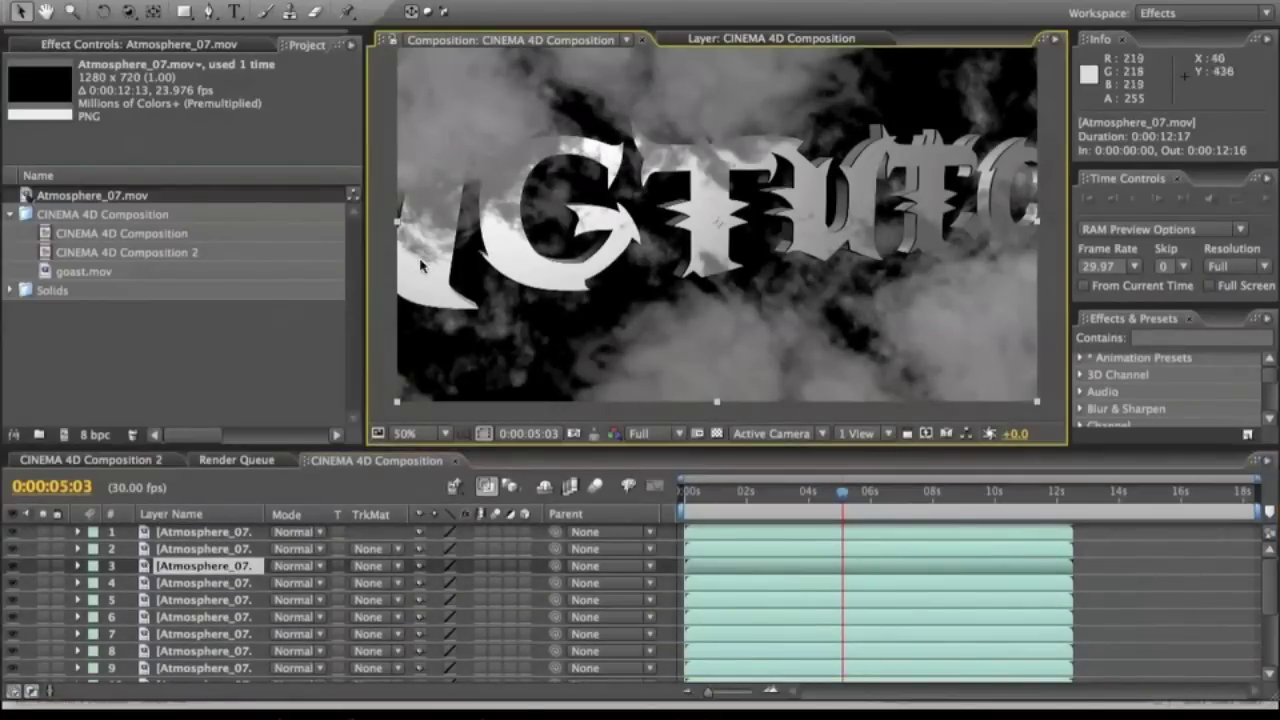
left_click(387, 302)
- Slide atmosphere layers 12 and 10 earlier and layer 8 to start at 3 seconds
scroll(252, 585, "down", 5)
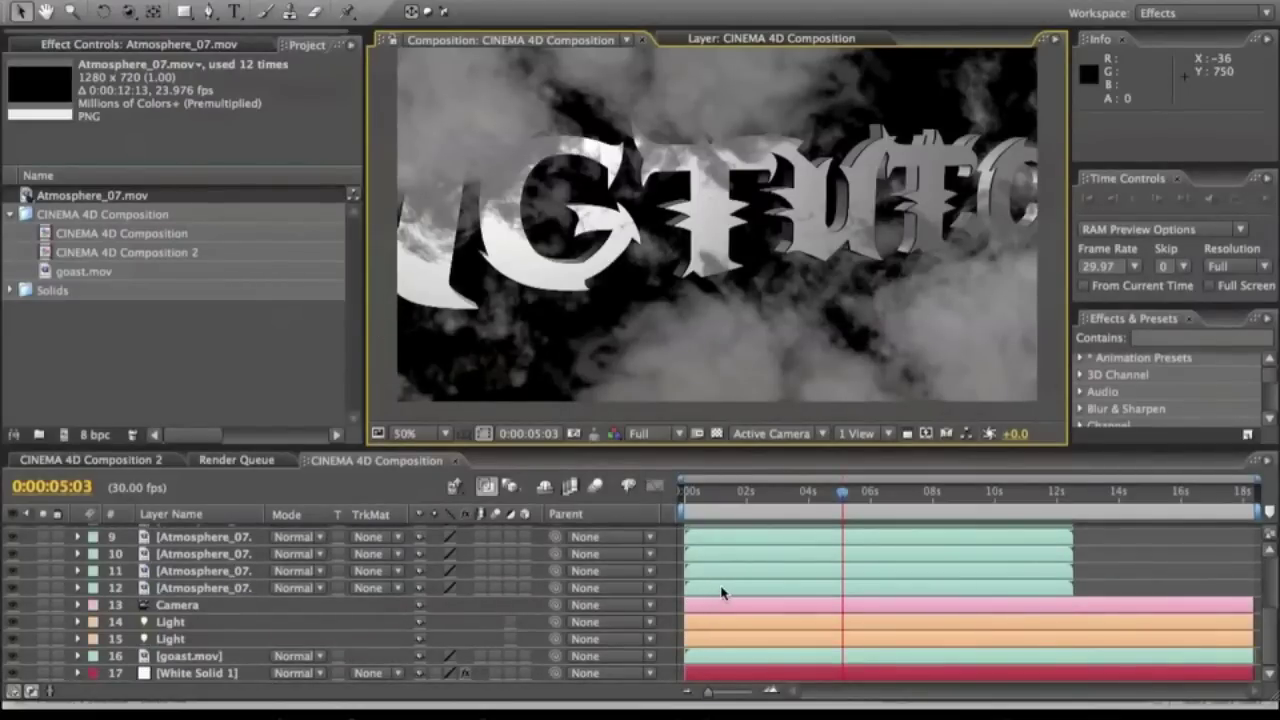
left_click_drag(722, 593, 782, 563)
left_click_drag(780, 554, 669, 542)
left_click(727, 544)
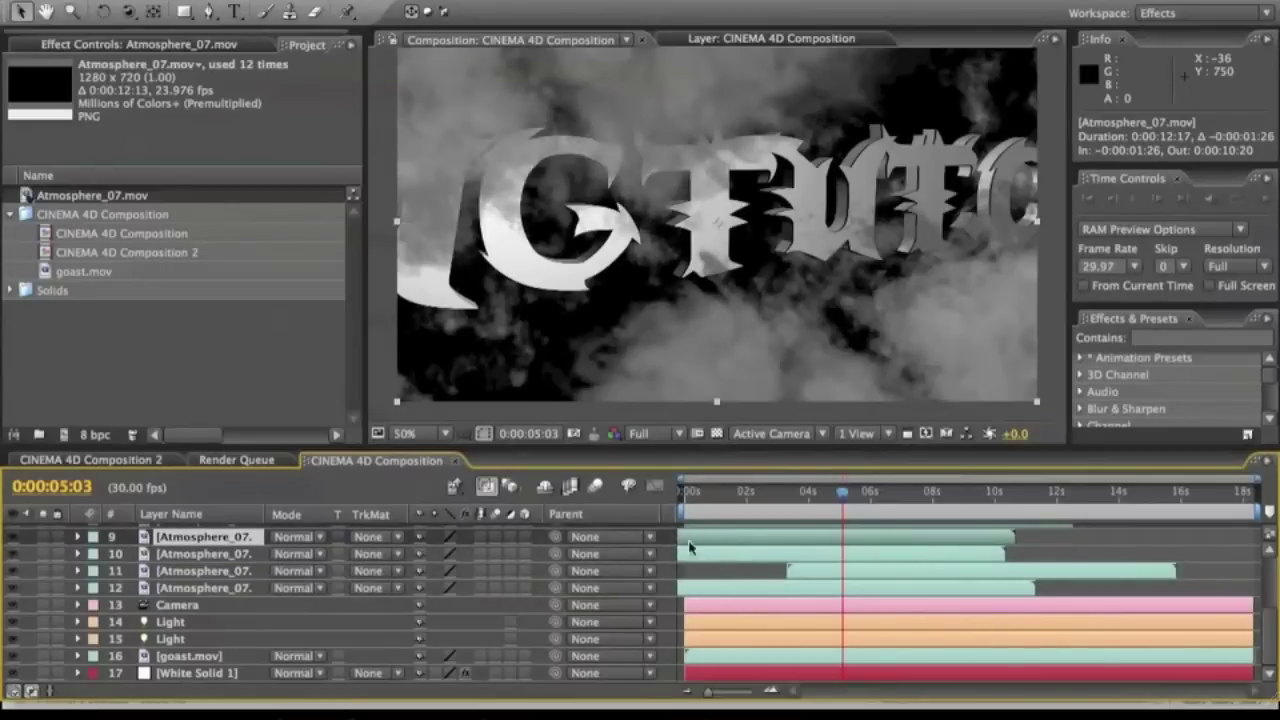
scroll(732, 553, "up", 2)
left_click_drag(733, 553, 800, 541)
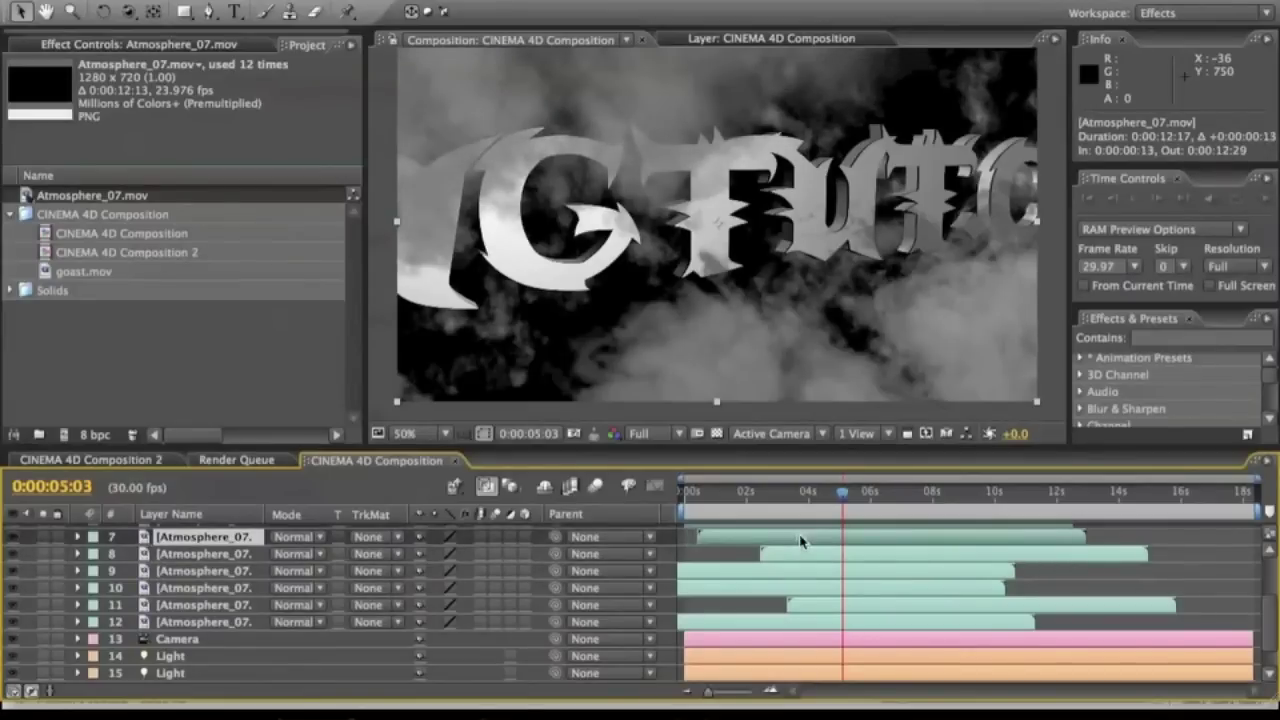
- Shift layer 6 before 0 s, layer 10 to about 1.8 s, and layer 3 earlier
scroll(800, 536, "up", 2)
left_click_drag(745, 556, 866, 572)
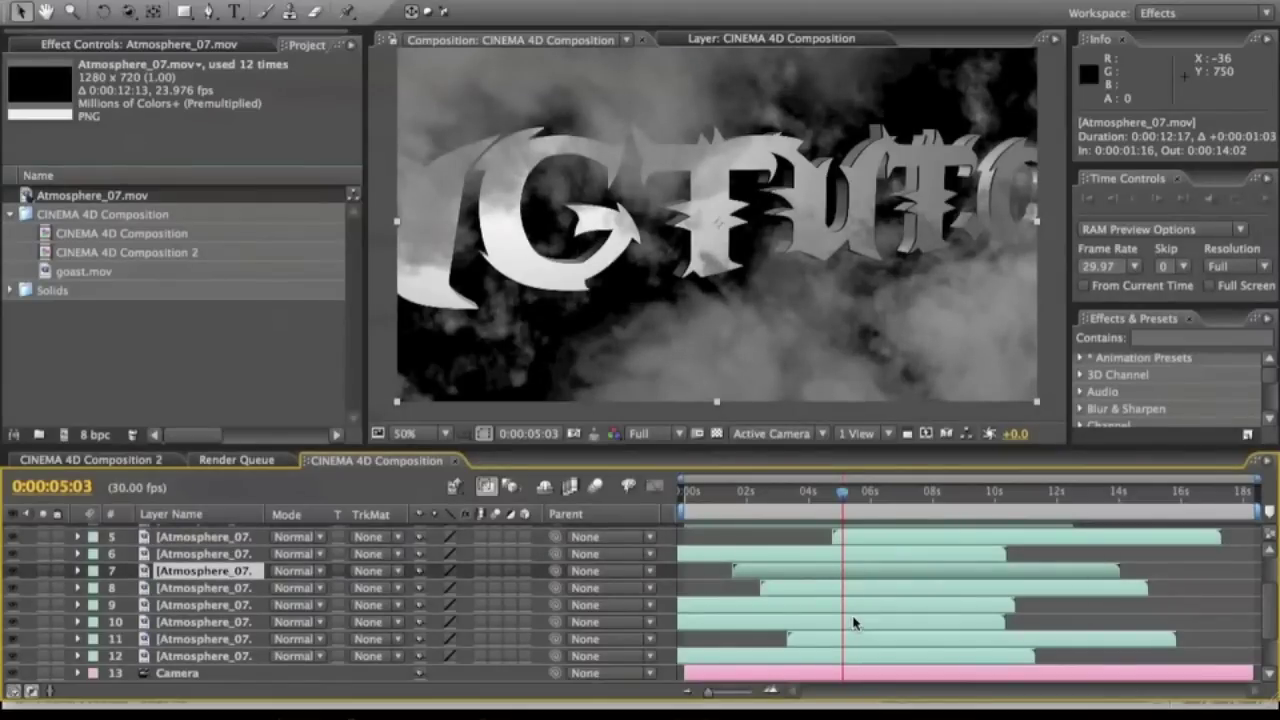
left_click_drag(853, 623, 970, 607)
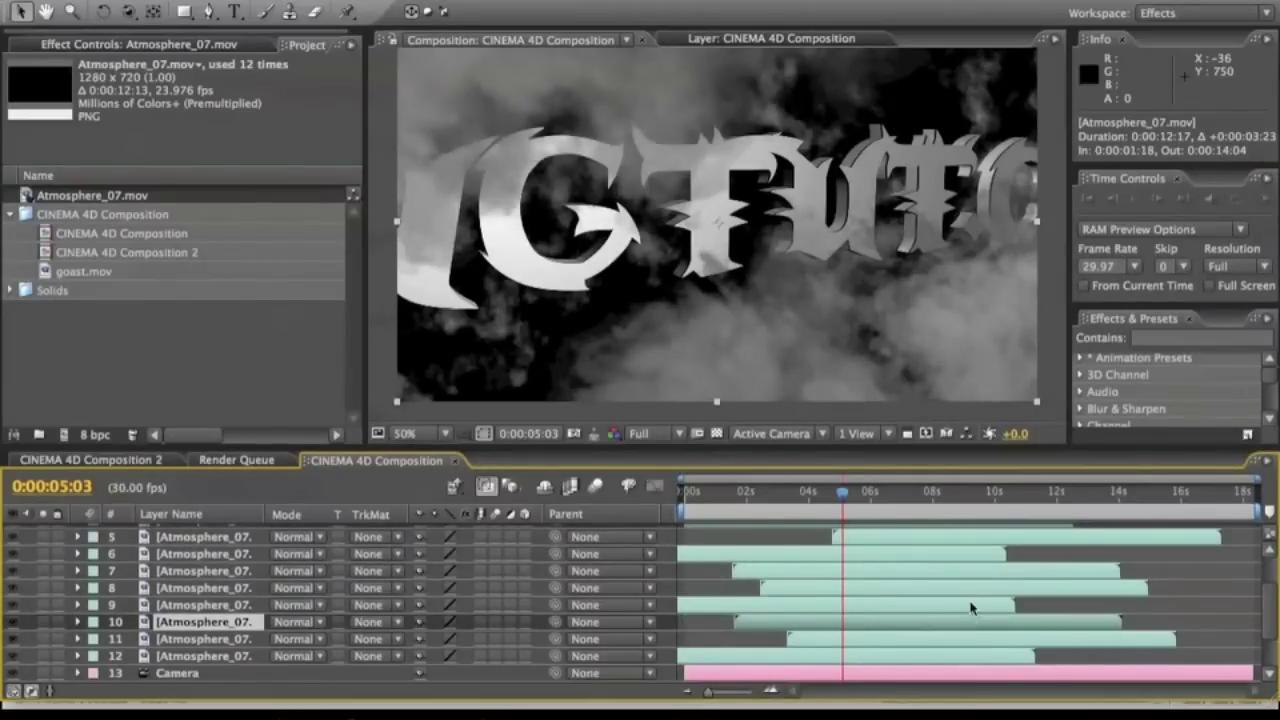
scroll(970, 607, "up", 3)
left_click_drag(779, 569, 843, 570)
key("F2")
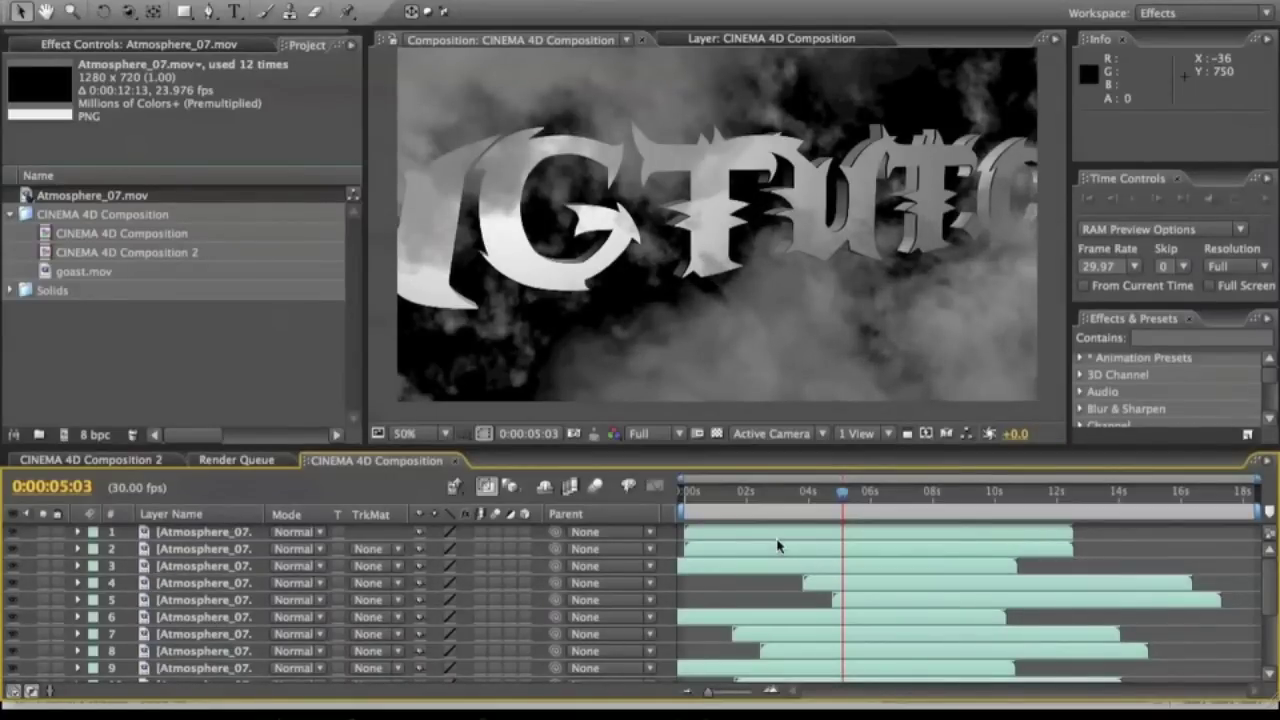
- Move layer 2's smoke earlier and delay layer 1's smoke to start at 0:00:04:16
double_click(771, 548)
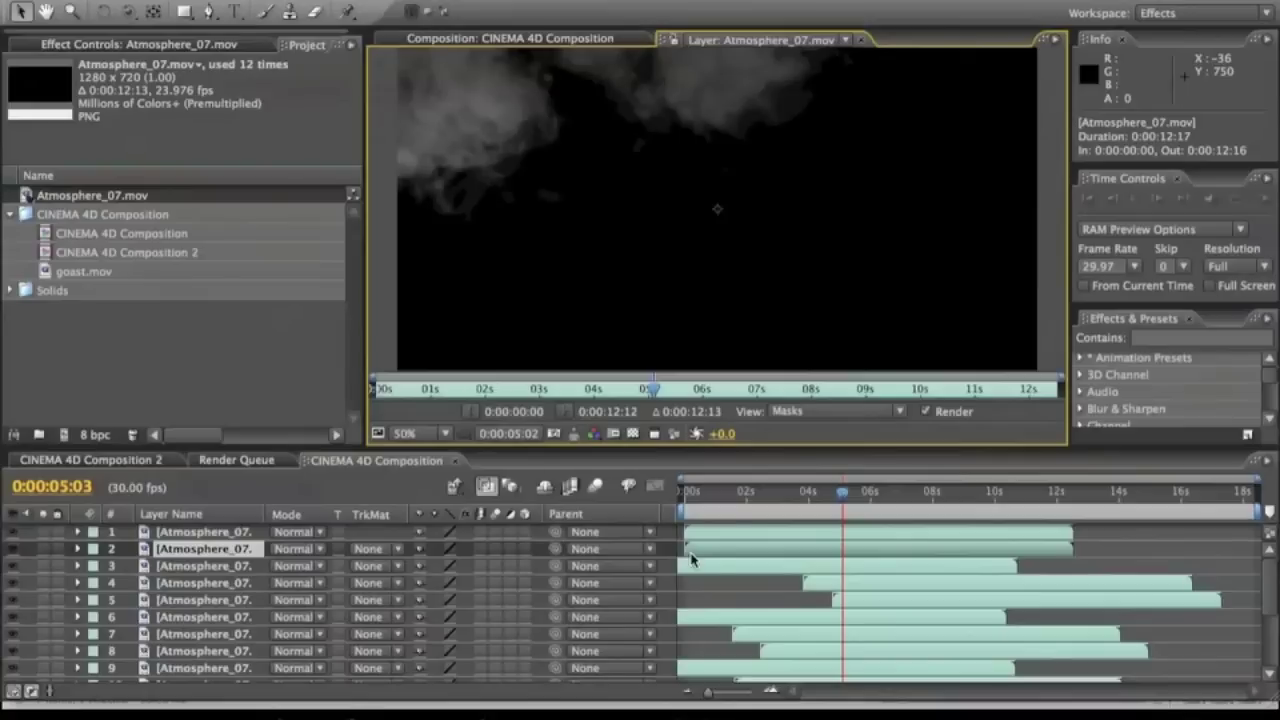
left_click(620, 38)
left_click_drag(780, 556, 680, 548)
left_click(755, 533)
left_click_drag(755, 533, 895, 548)
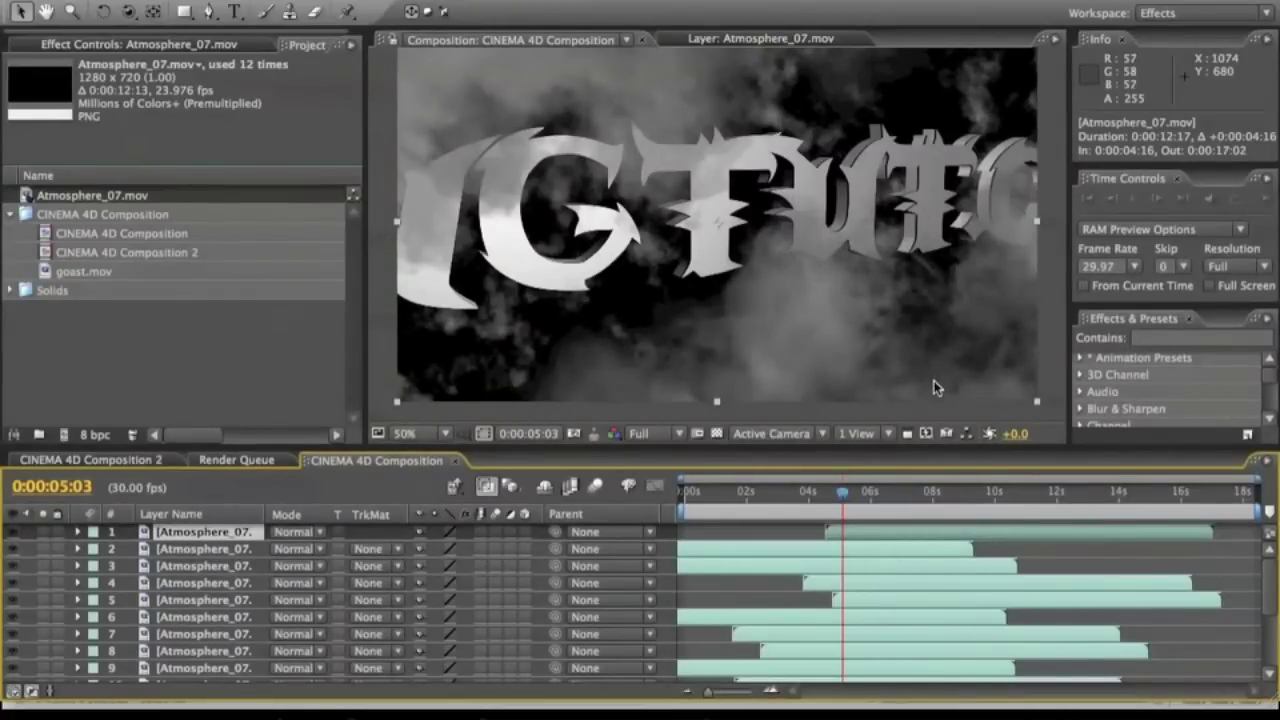
- Open layer 12's smoke footage in its own viewer, scrub it, then select all twelve layers
scroll(934, 383, "down", 2)
scroll(934, 385, "up", 2)
scroll(932, 383, "down", 1)
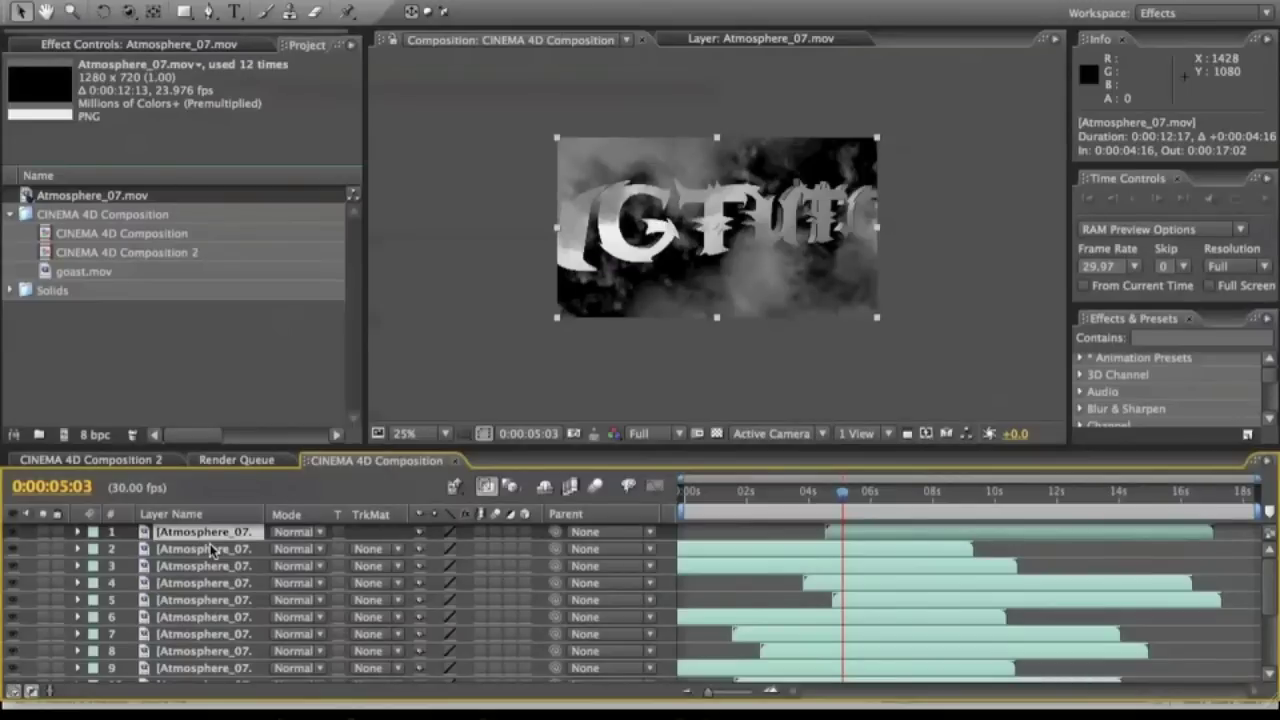
scroll(210, 549, "down", 4)
double_click(200, 588)
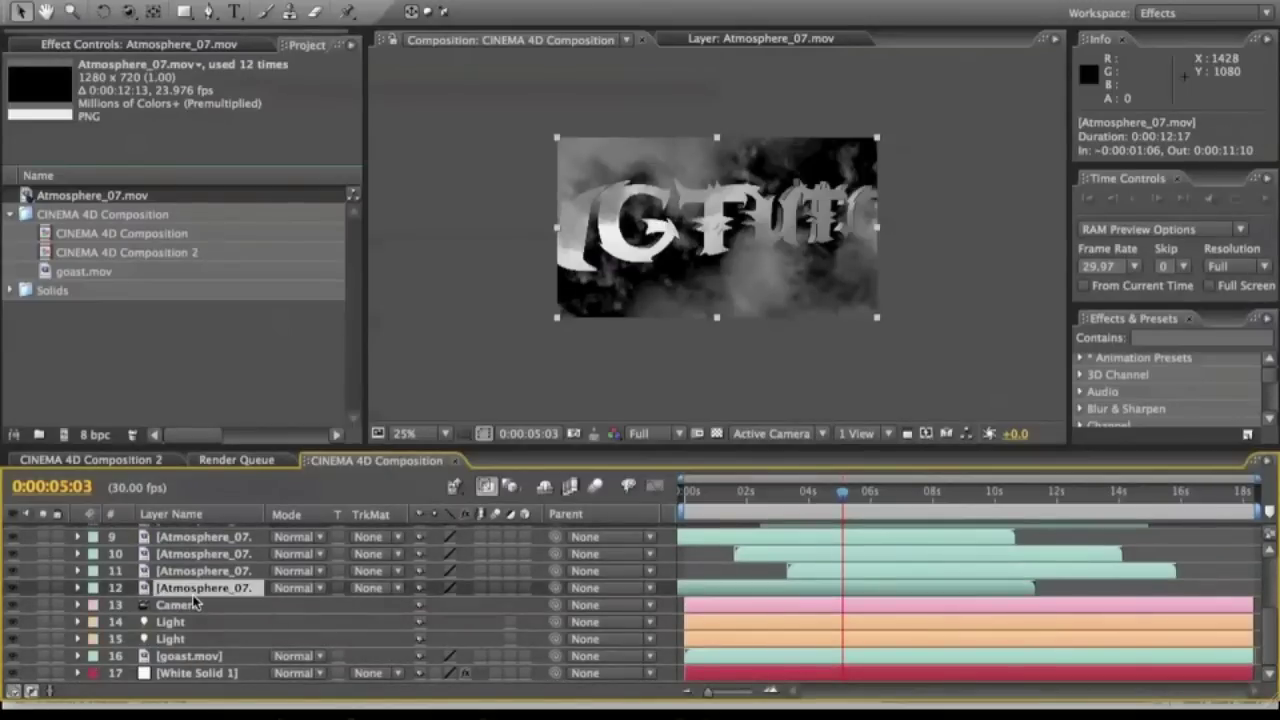
scroll(430, 540, "up", 1)
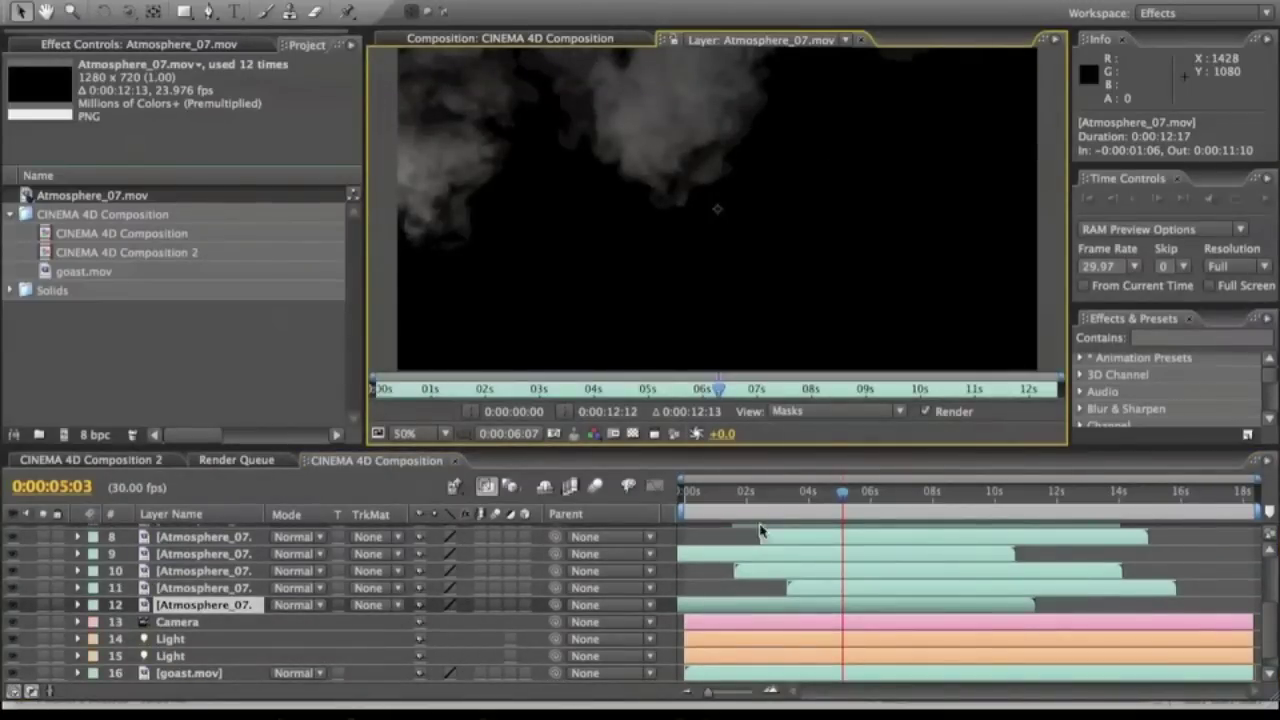
left_click_drag(831, 494, 897, 494)
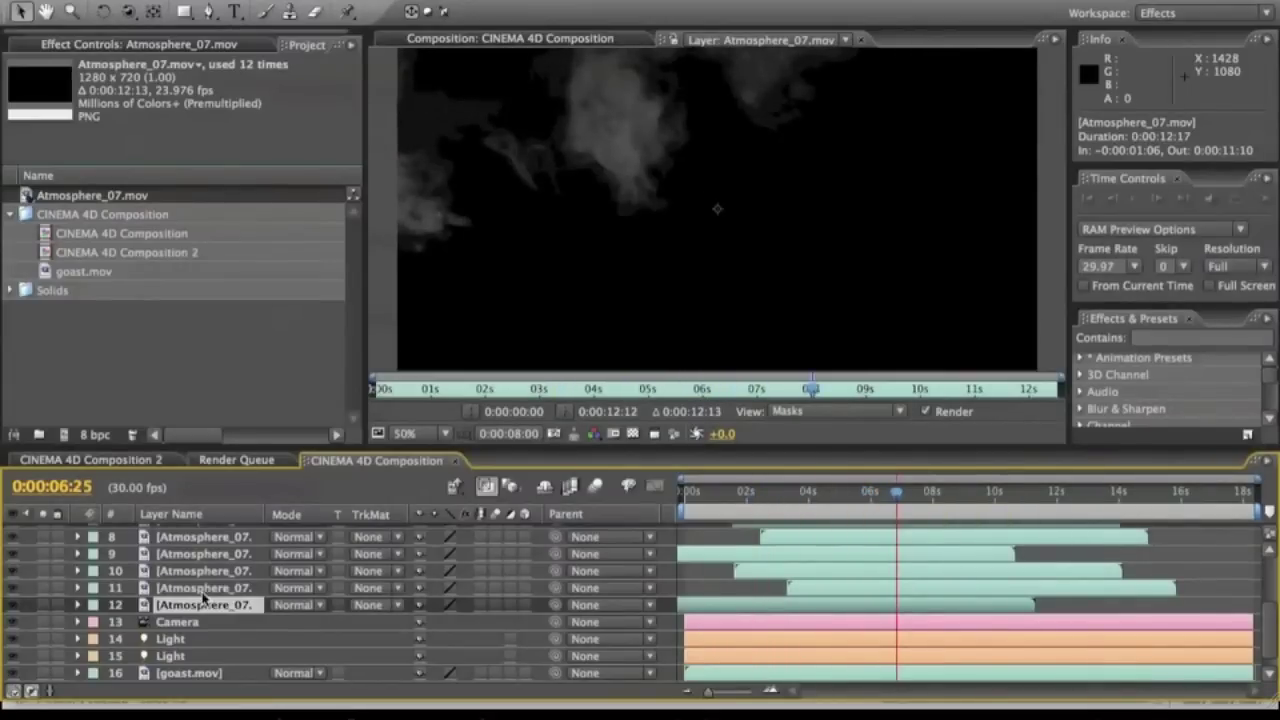
scroll(203, 598, "up", 4)
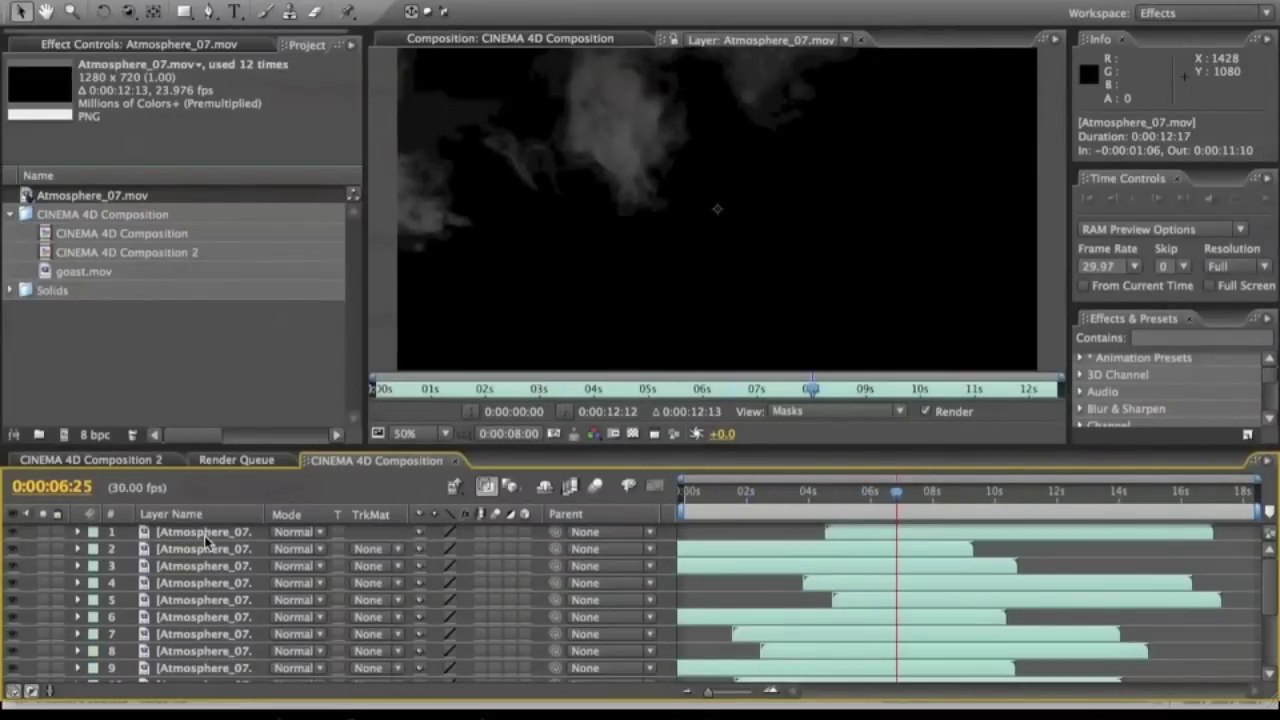
key("ctrl+a")
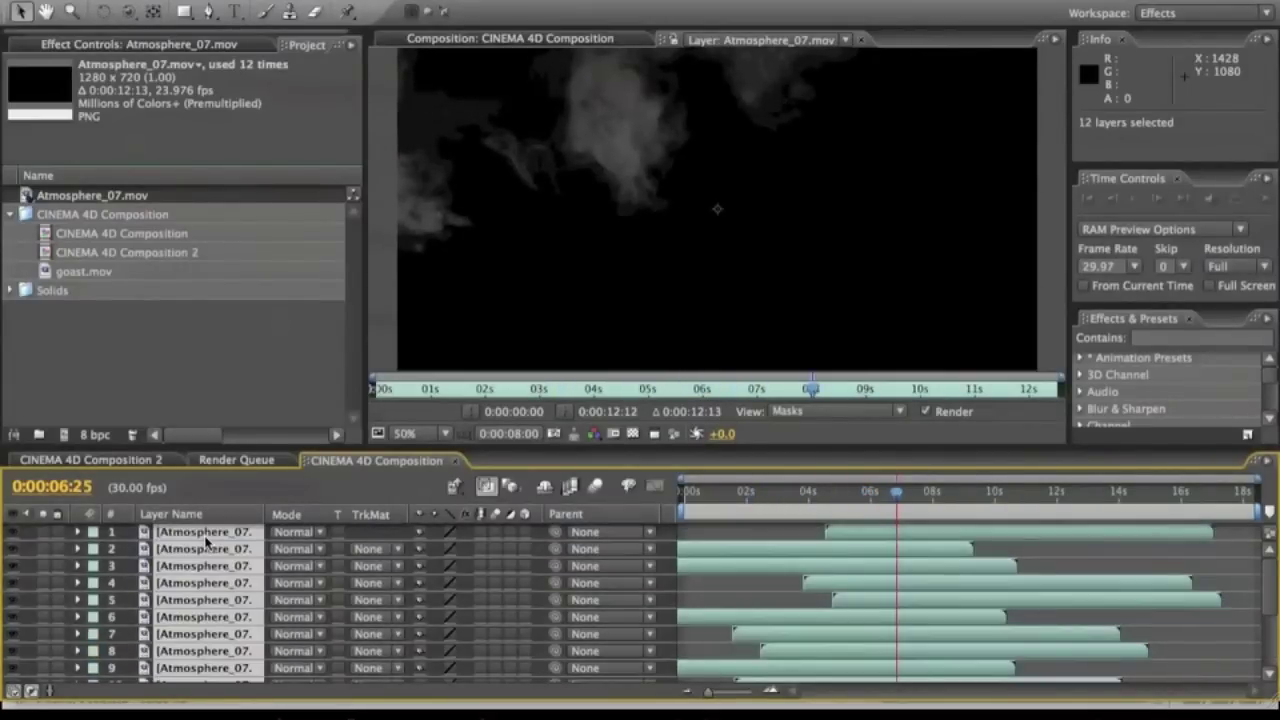
- Time-stretch all twelve smoke layers to 200%
right_click(206, 541)
mouse_move(315, 312)
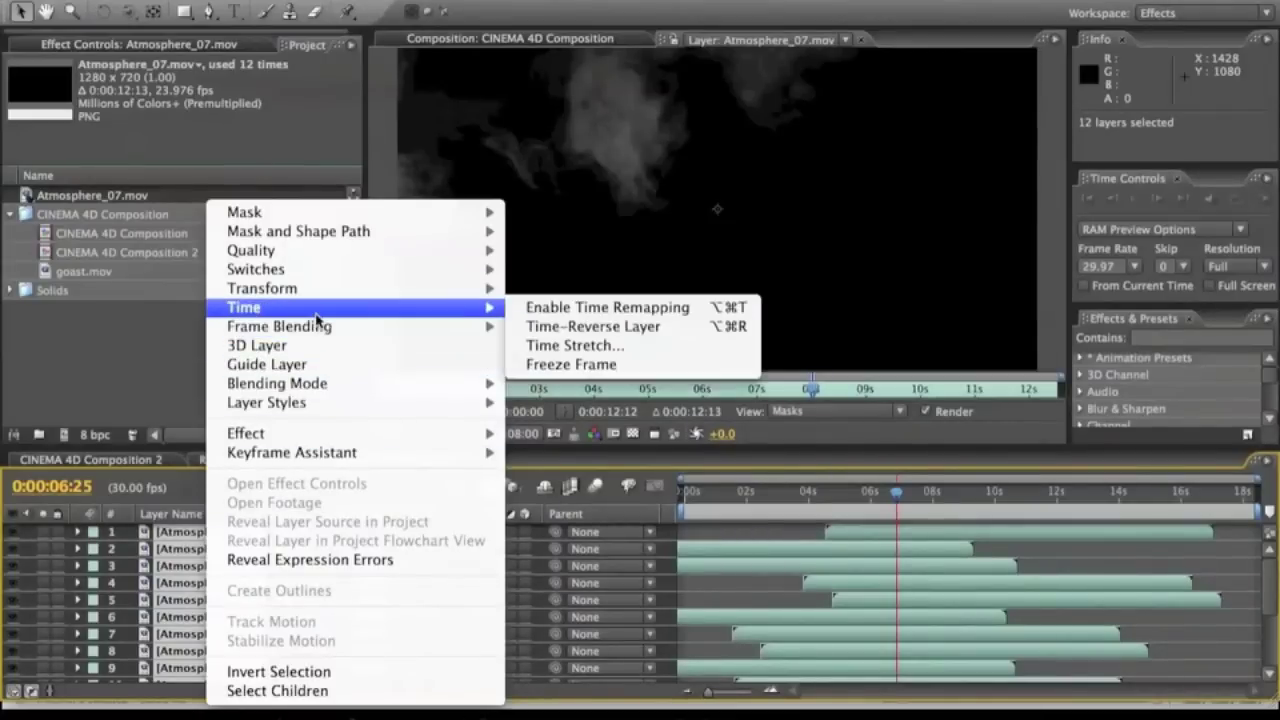
left_click(583, 348)
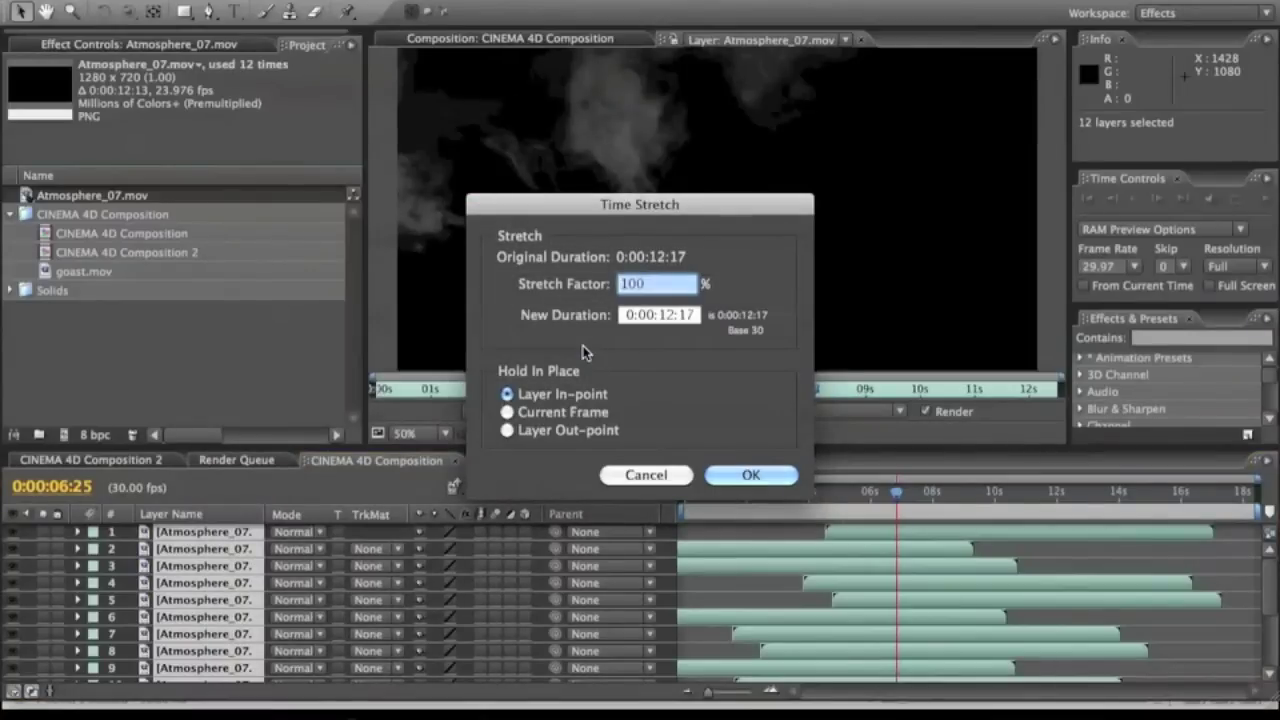
type("200")
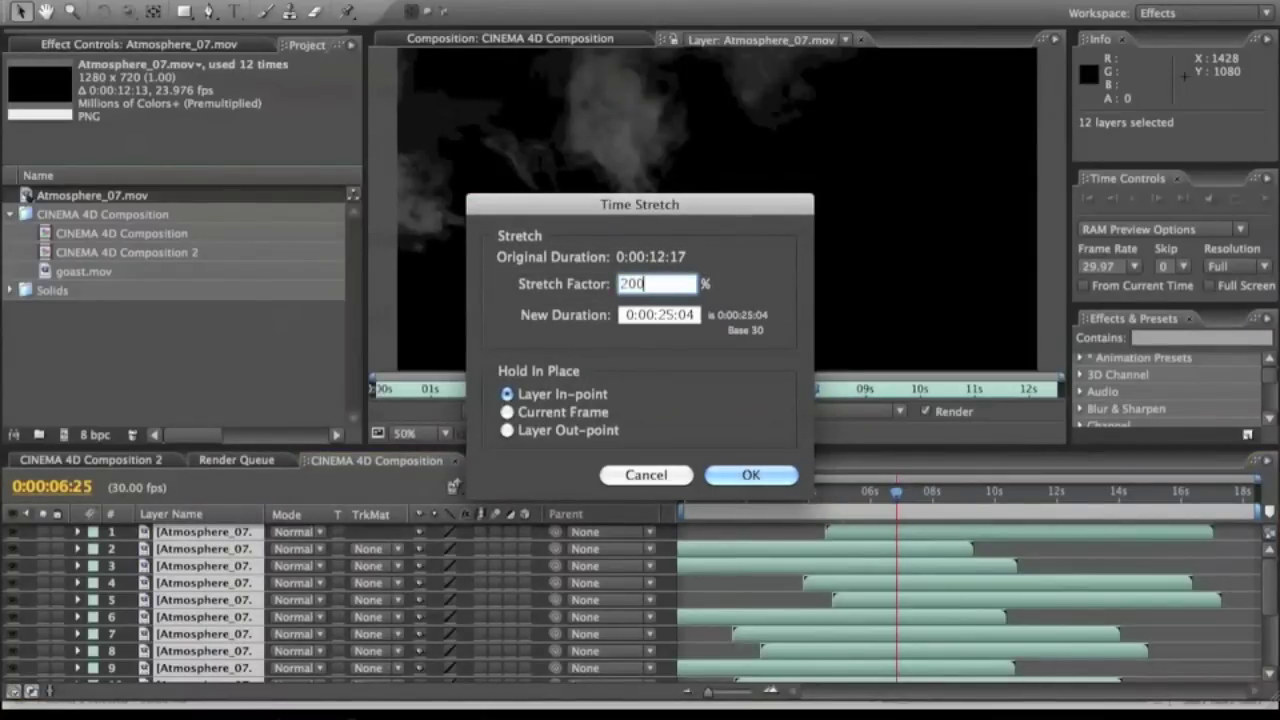
key("Return")
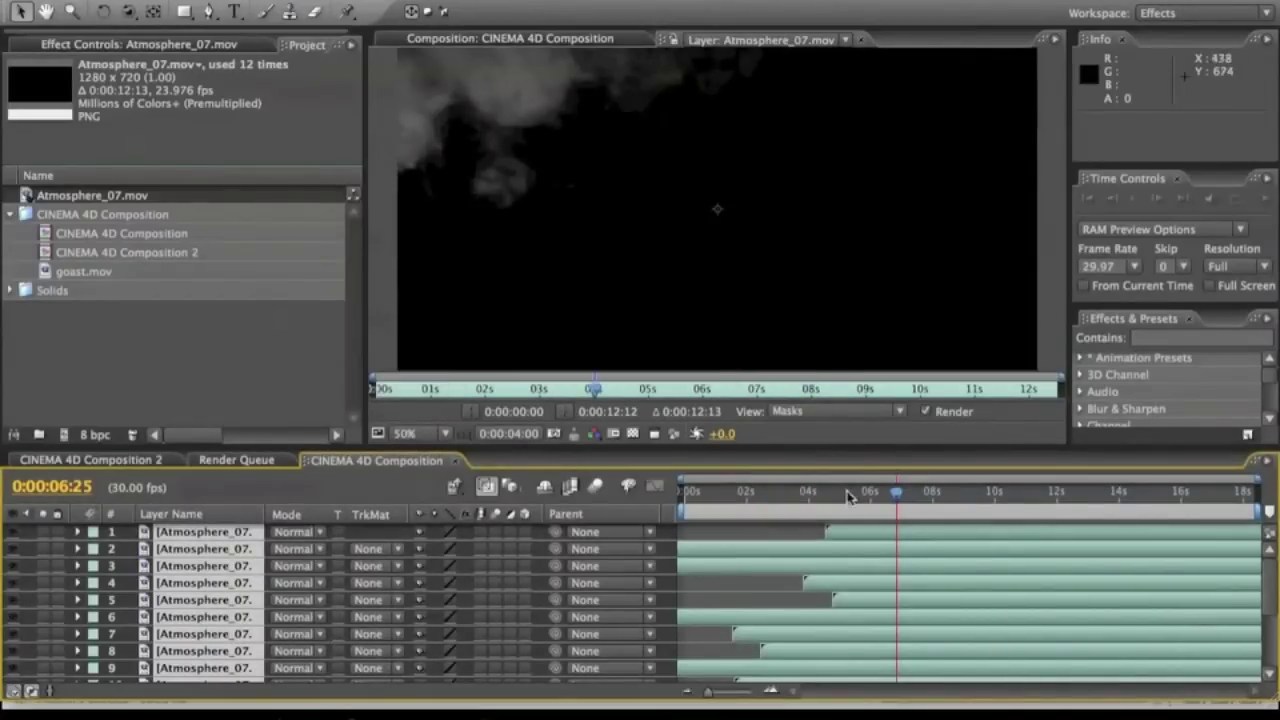
- Return to the composition view at 50% magnification
left_click(530, 38)
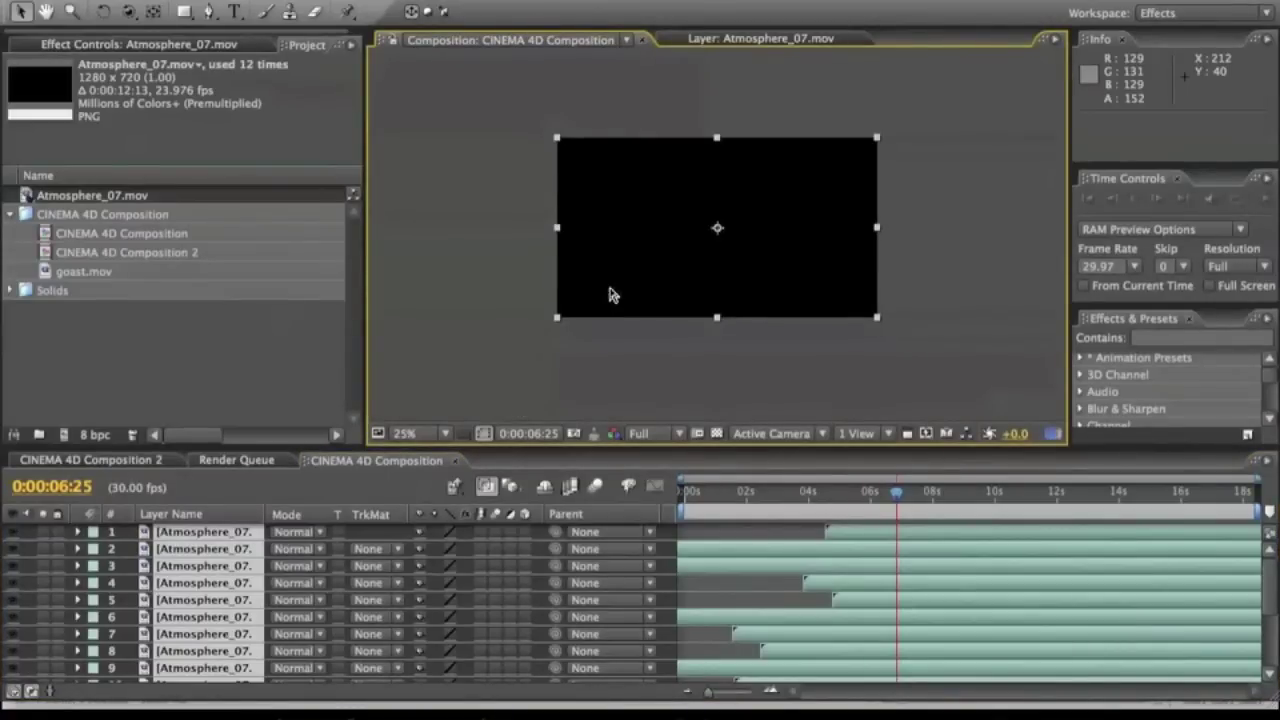
key("slash")
key("comma")
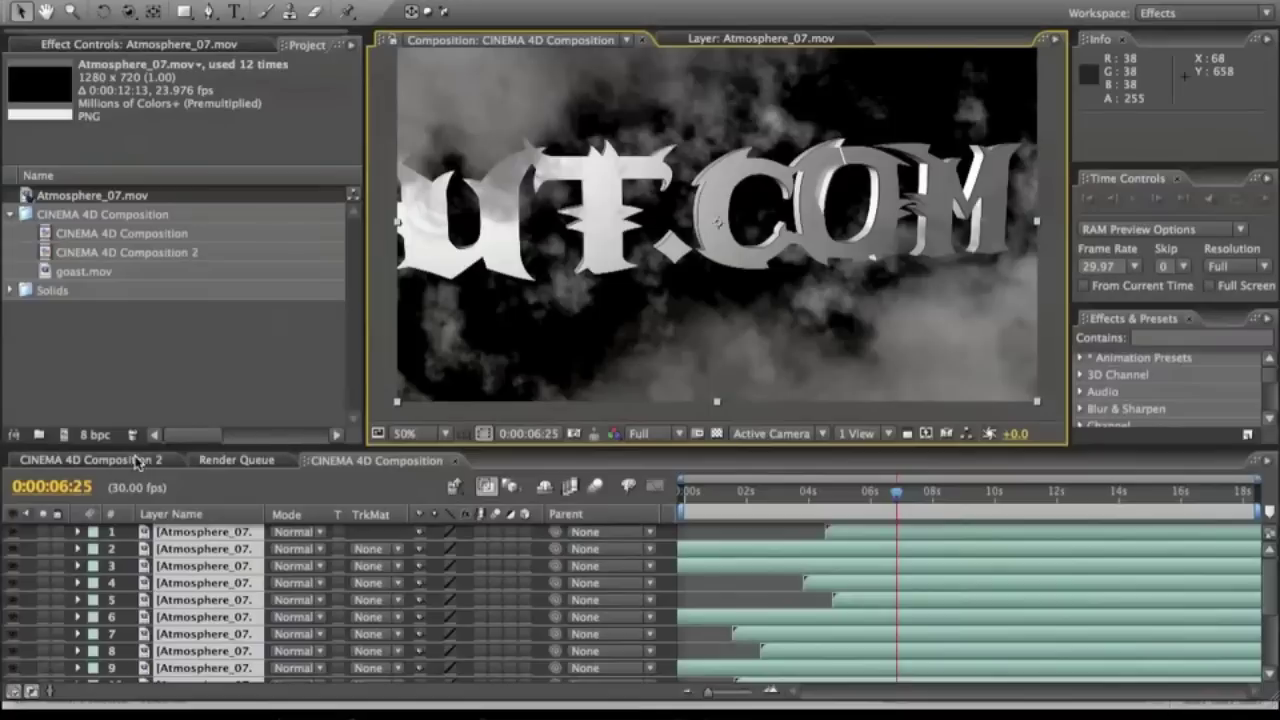
left_click(35, 547)
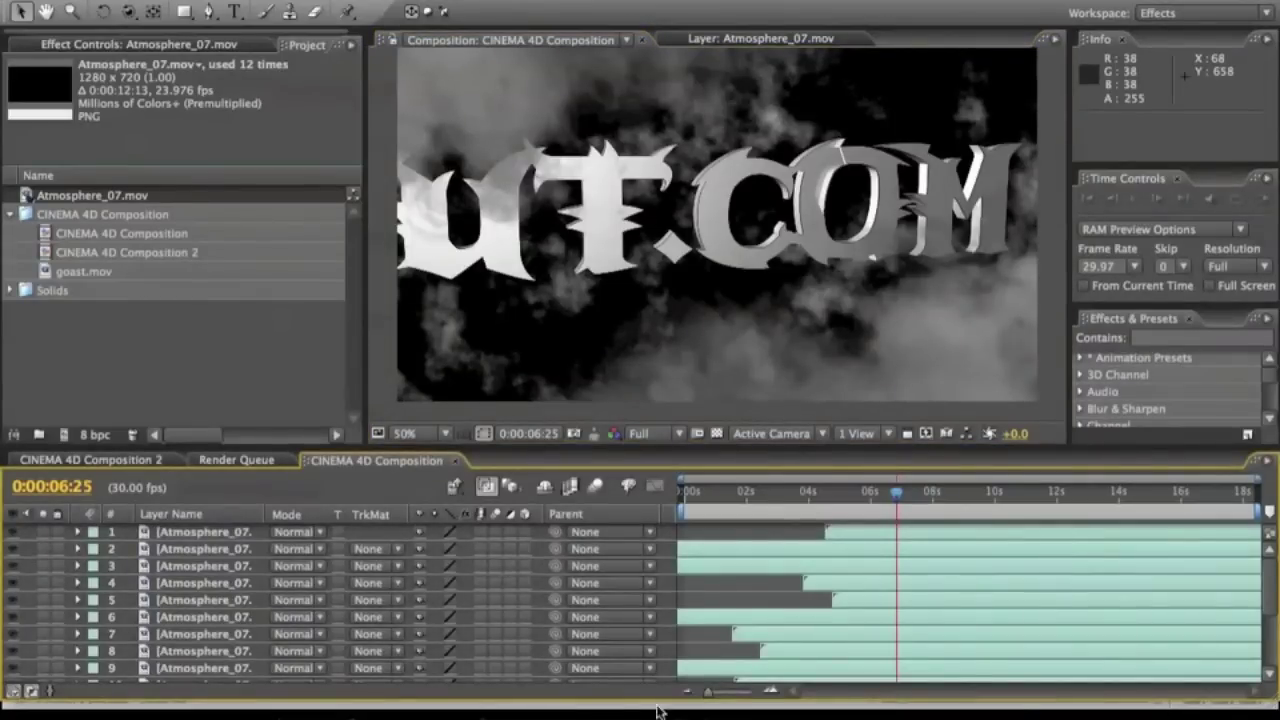
- Import Atmosphere_01.mov from Adobe Bridge into the project
mouse_move(657, 712)
left_click(850, 690)
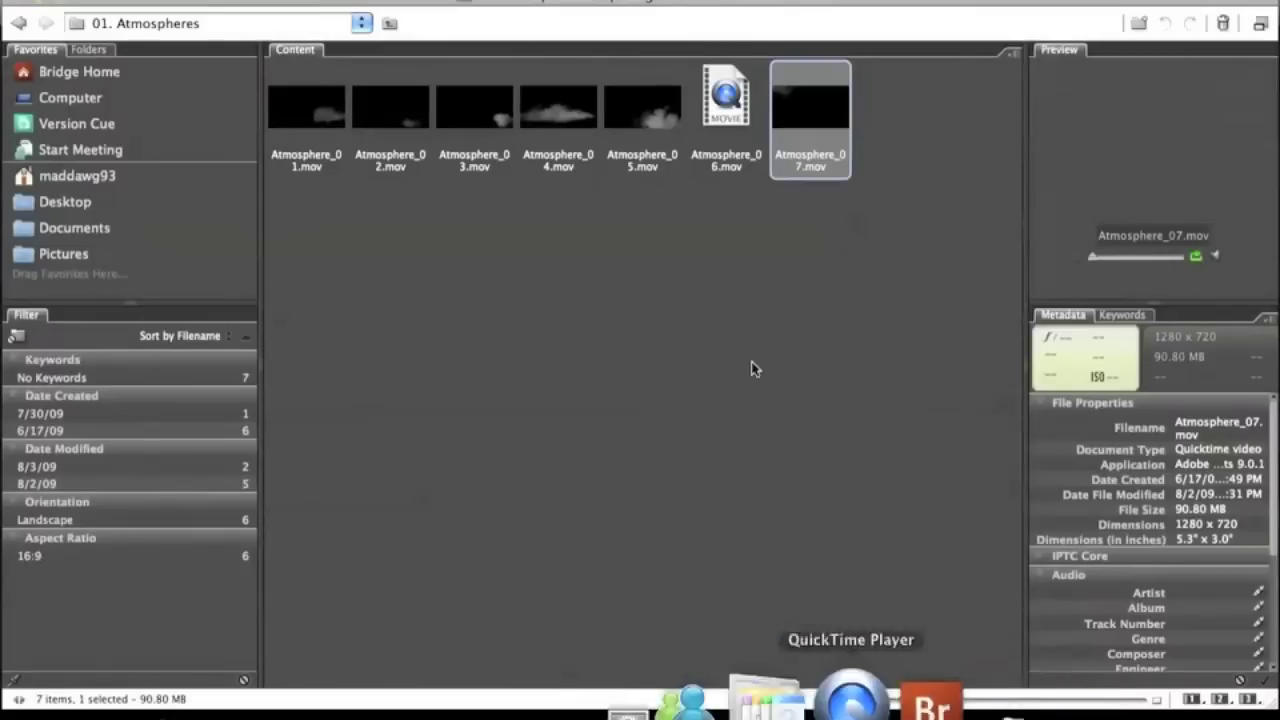
left_click(321, 107)
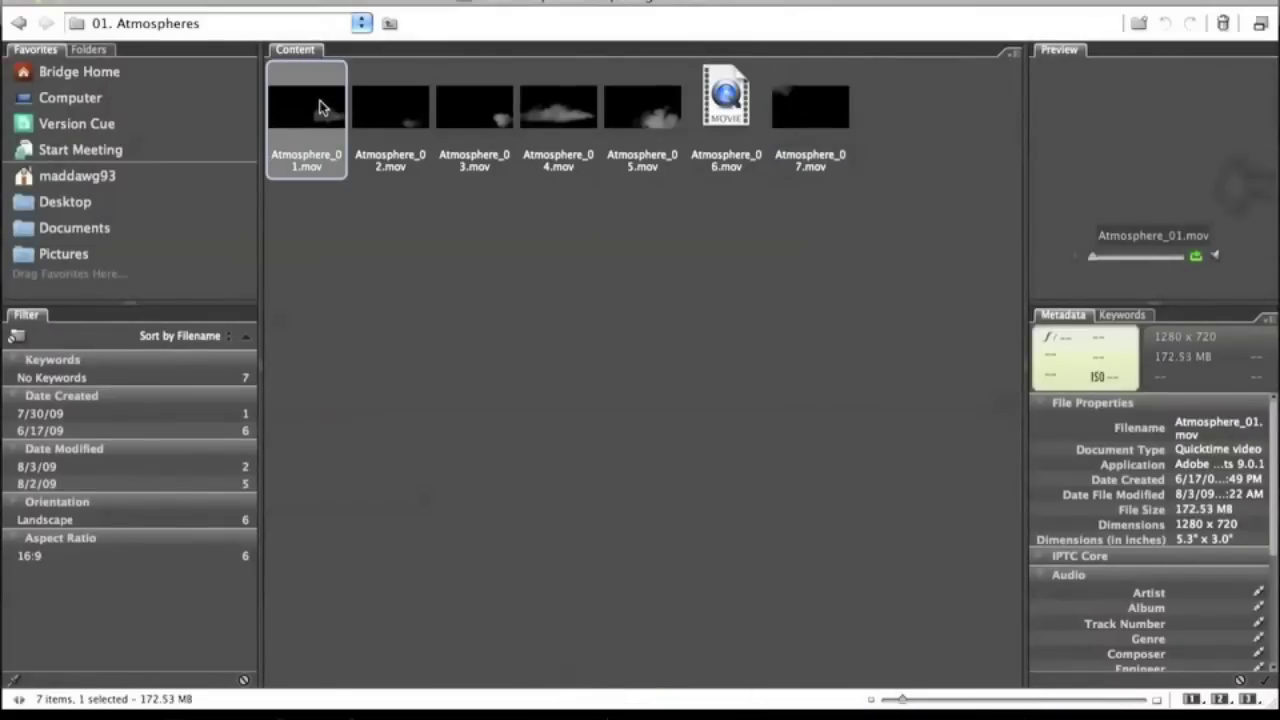
double_click(319, 107)
- Add Atmosphere_01.mov as the top layer and raise it higher in the frame
left_click(95, 350)
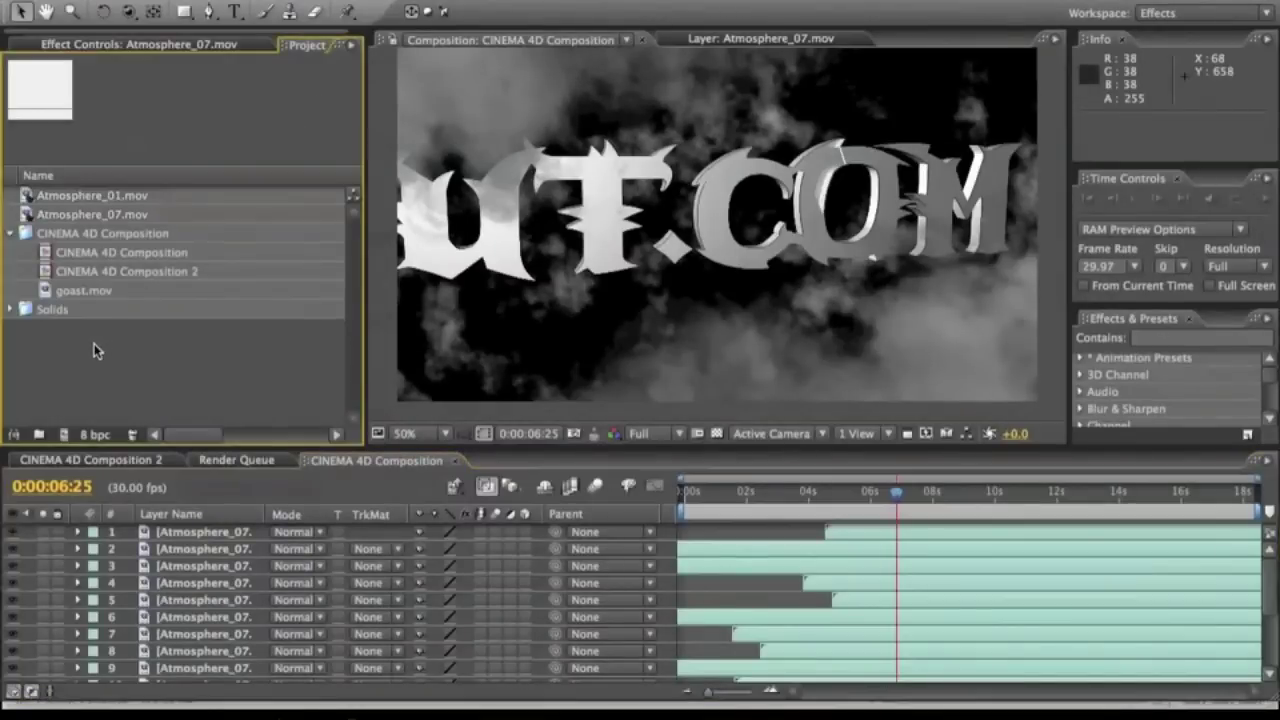
left_click(116, 195)
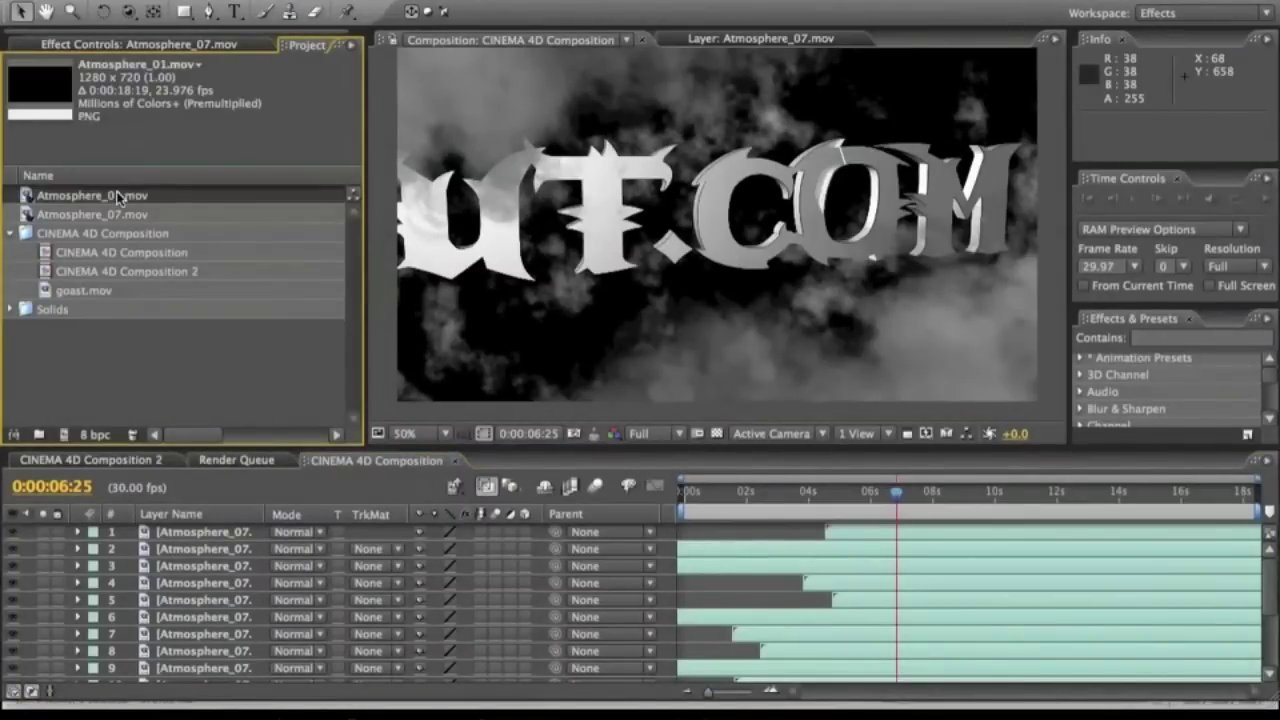
left_click_drag(186, 518, 188, 527)
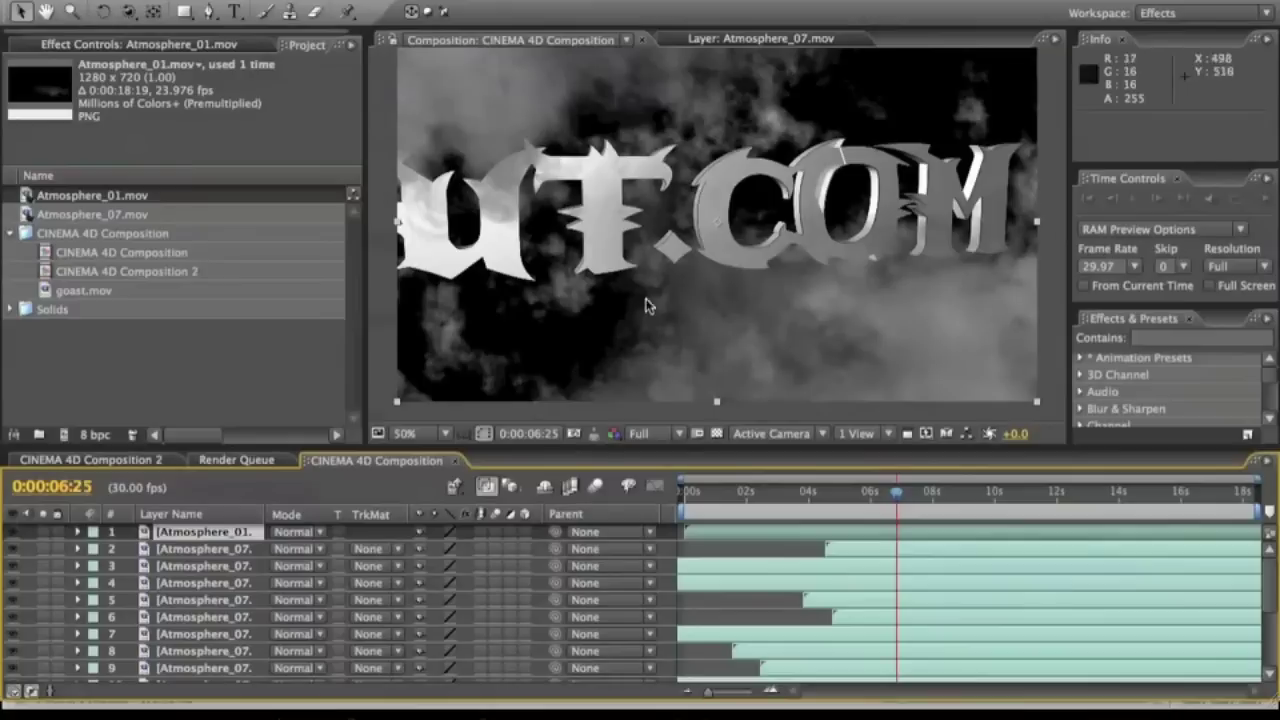
left_click(763, 289)
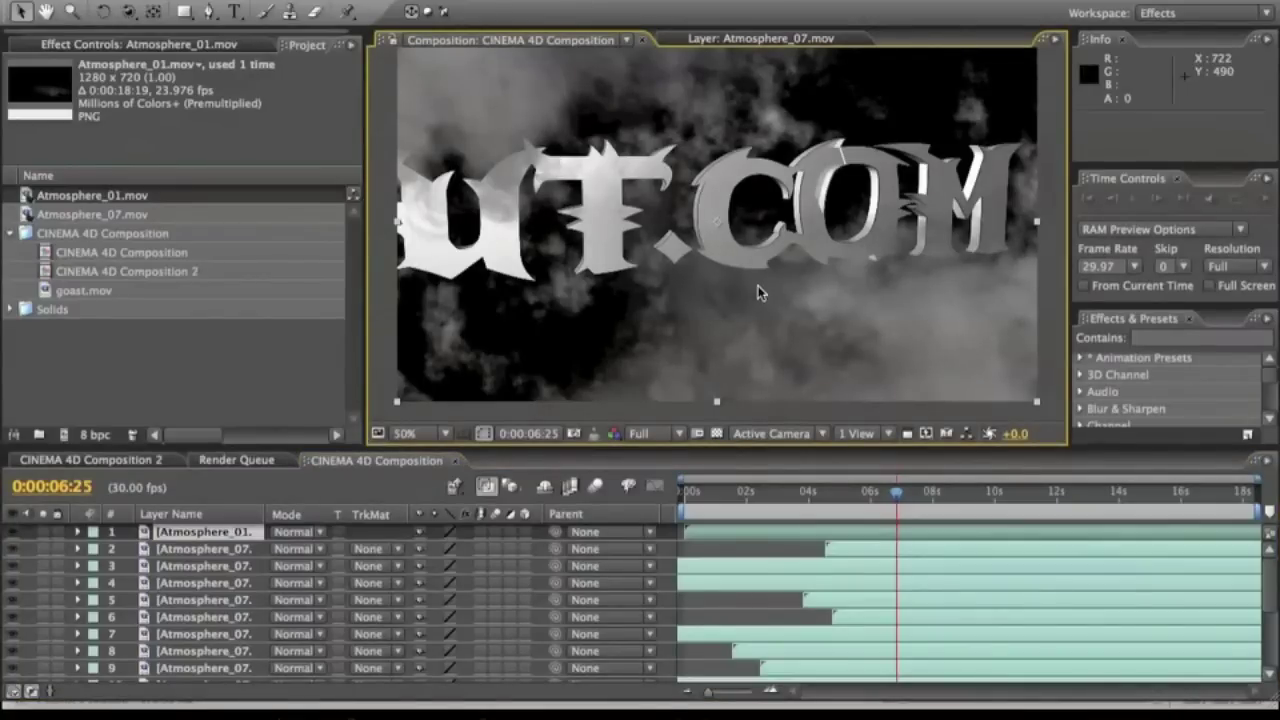
mouse_move(748, 235)
left_mouse_down()
mouse_move(760, 222)
mouse_move(798, 226)
mouse_move(757, 232)
left_mouse_up()
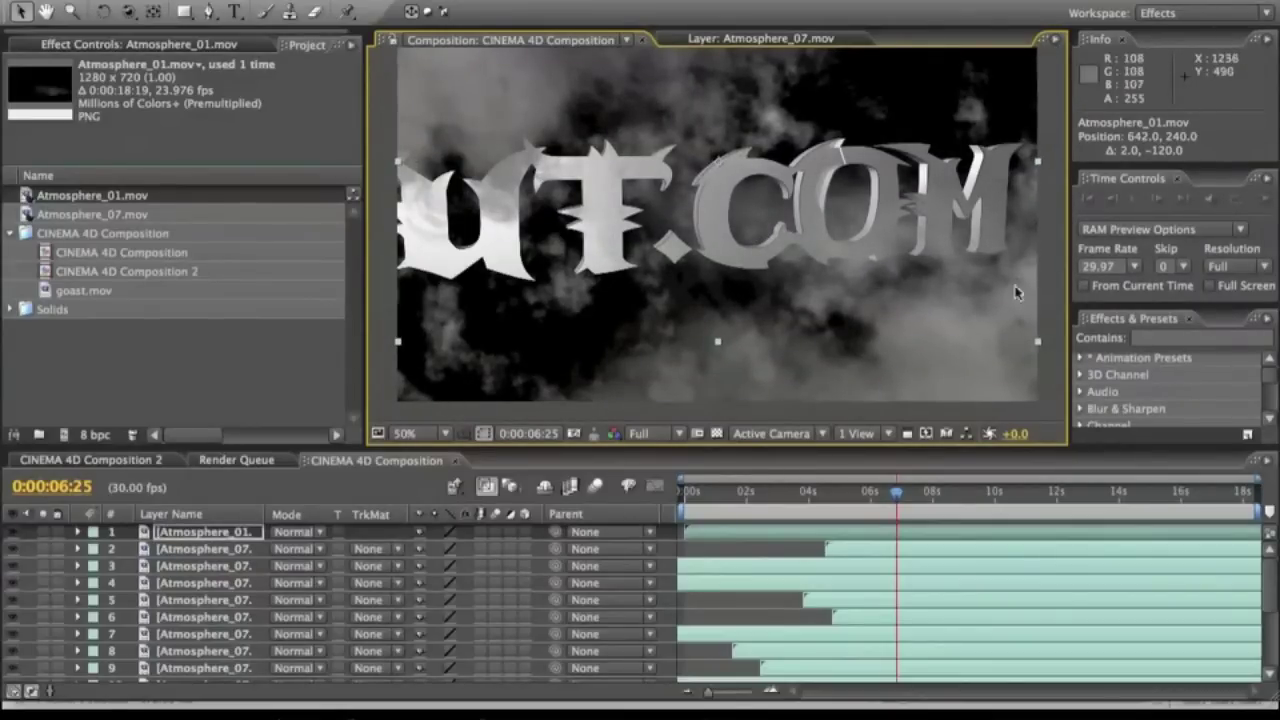
- Delay Atmosphere_01 to start at 0:00:06:29 and check it at 0:00:11:13 and 0:00:17:20
left_click(857, 534)
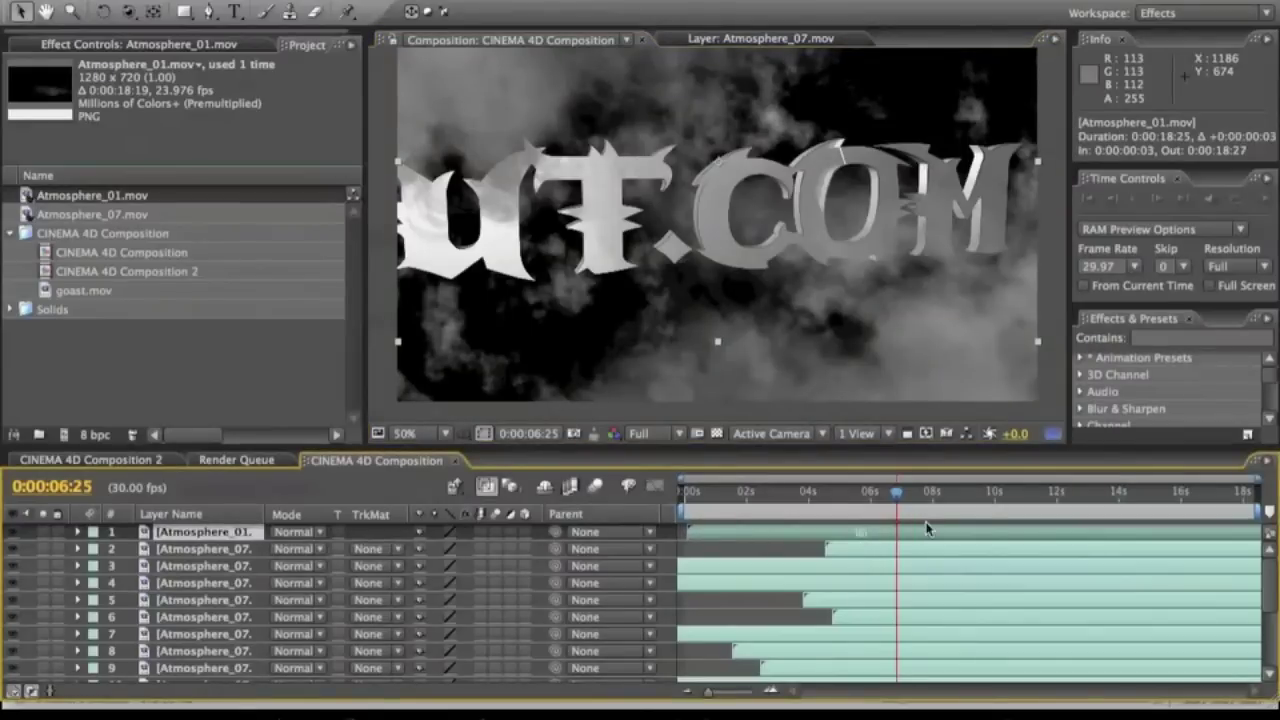
left_click_drag(995, 530, 1083, 520)
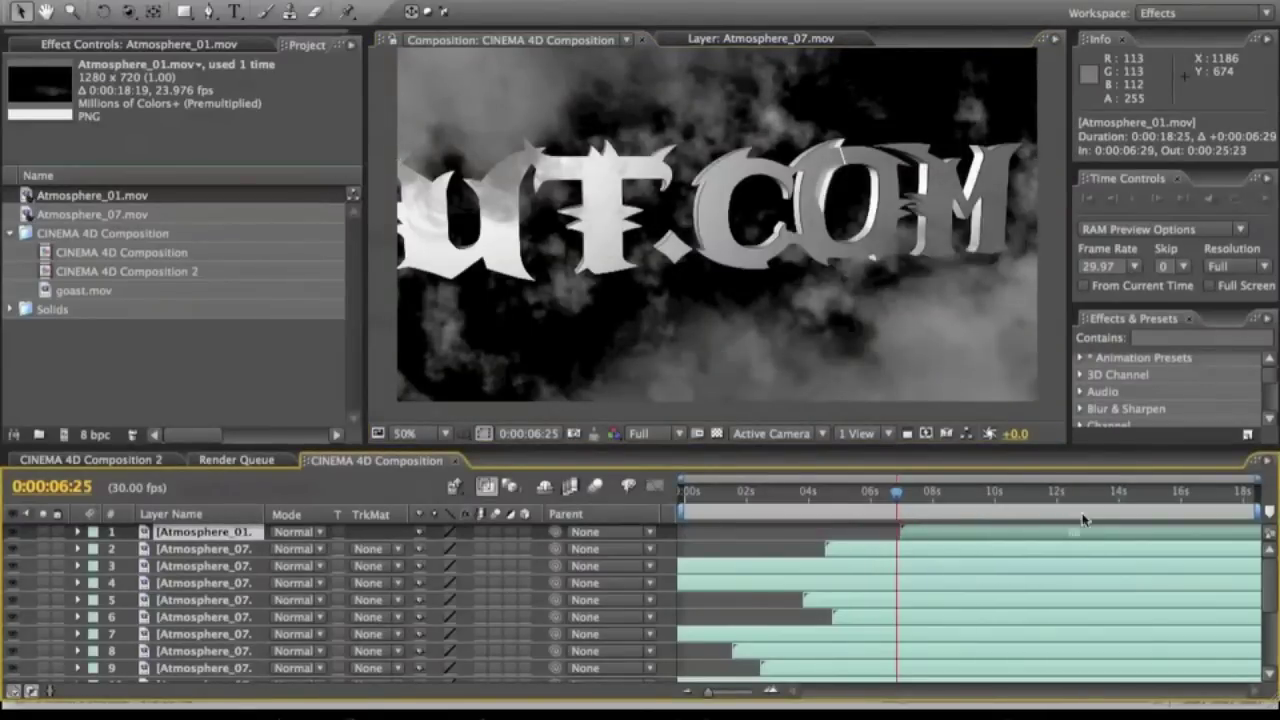
left_click(1040, 494)
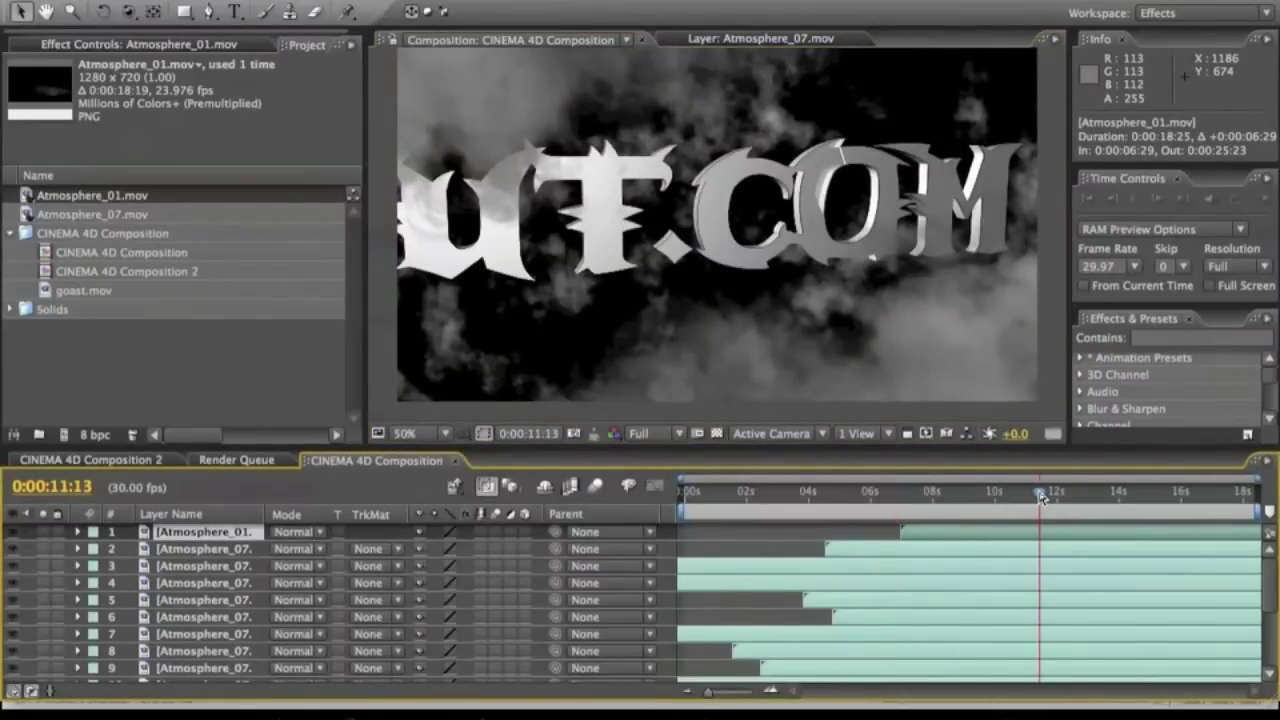
left_click(1233, 495)
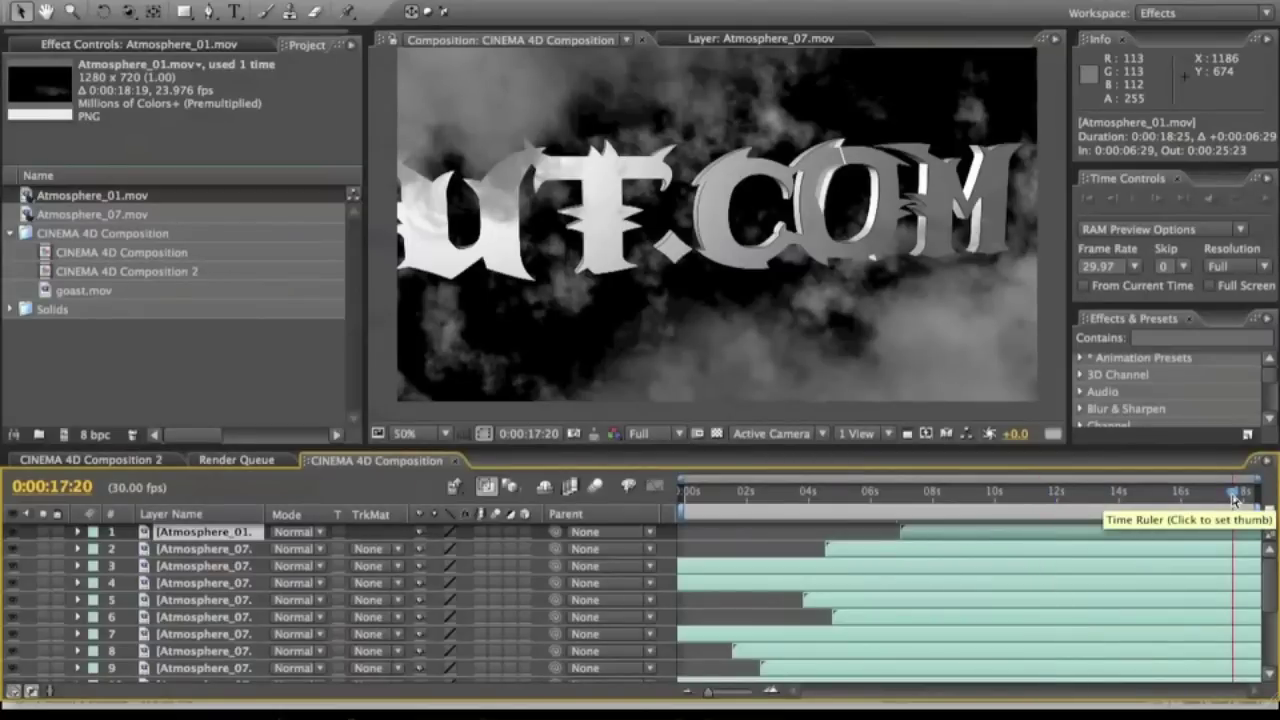